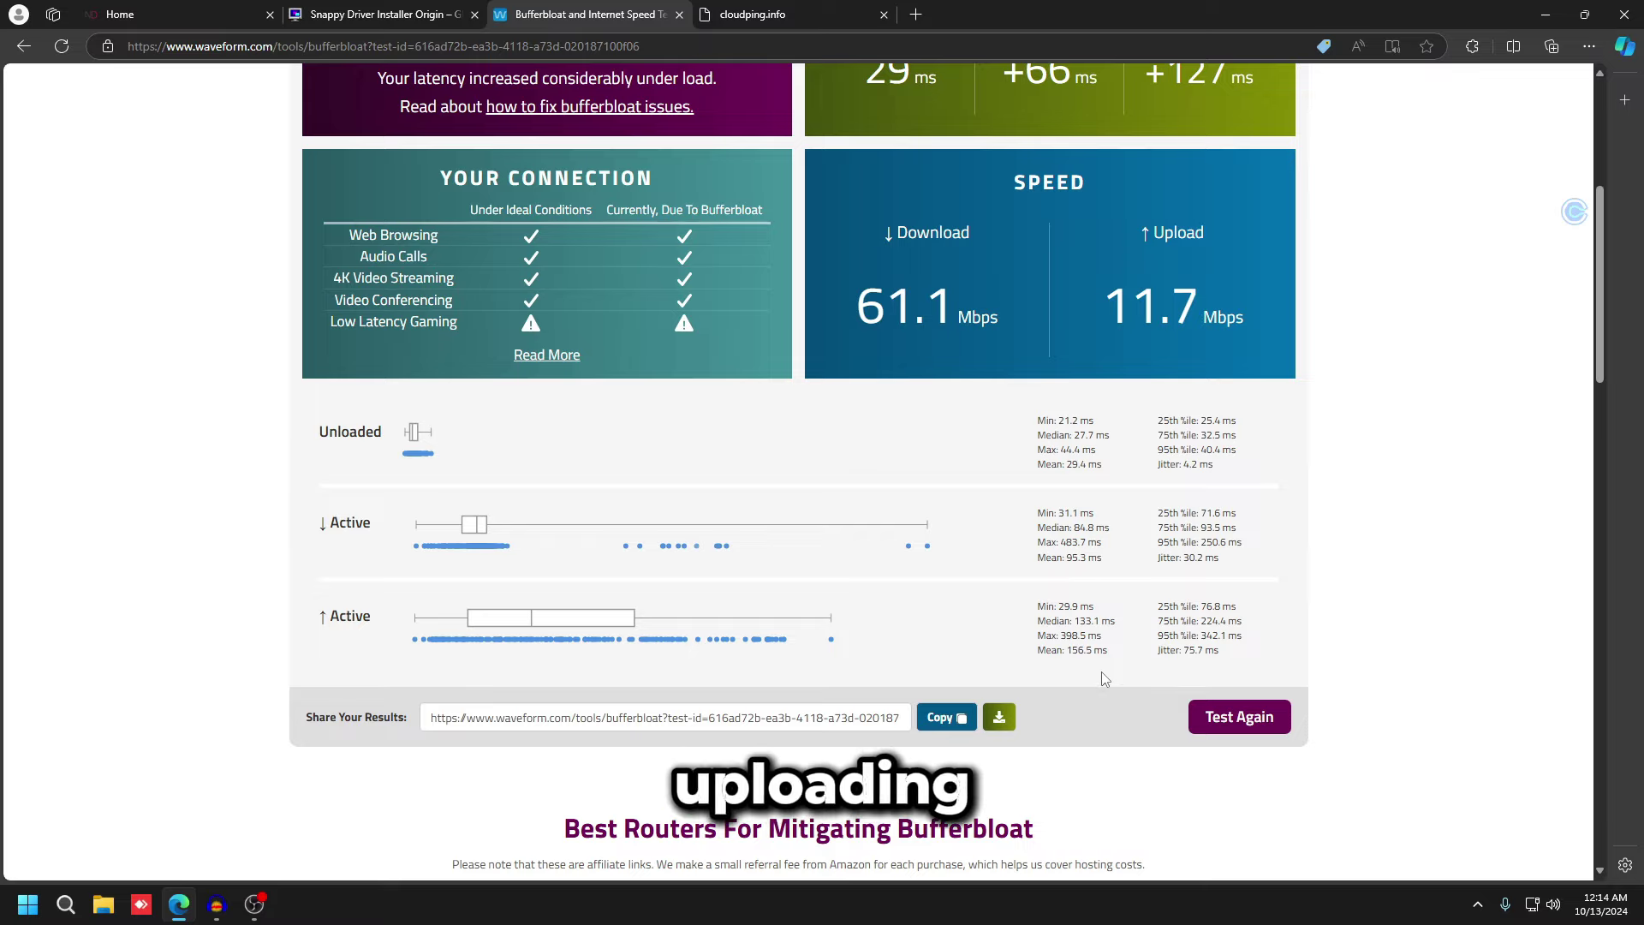
triple_click(1156, 658)
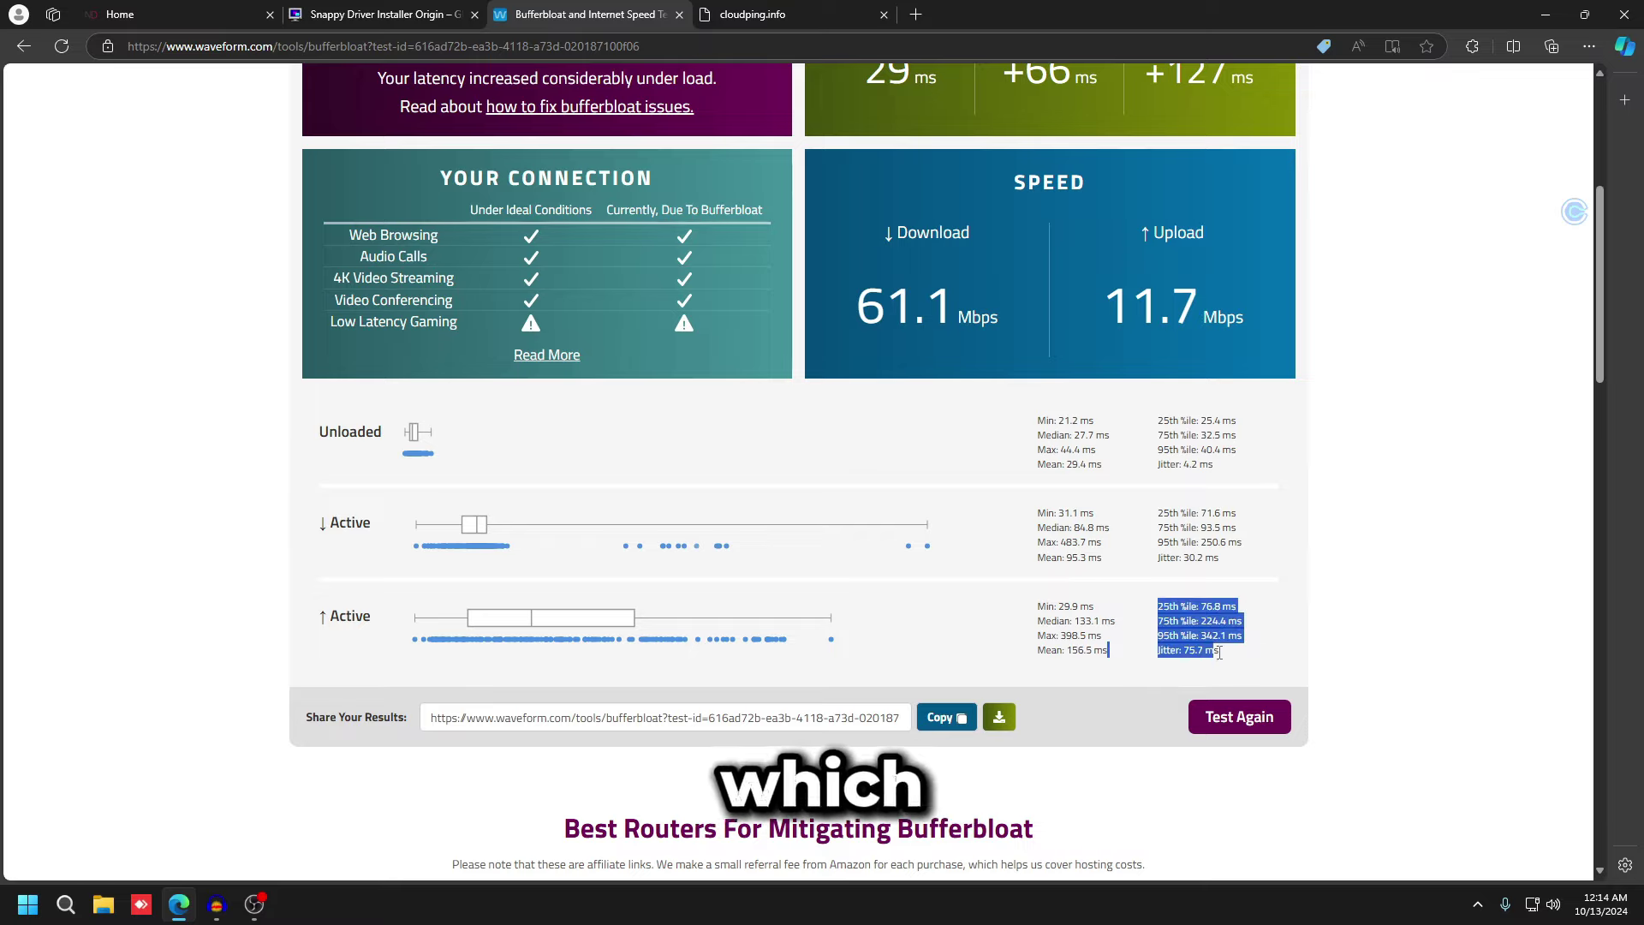
click(1160, 655)
triple_click(1161, 654)
triple_click(1160, 655)
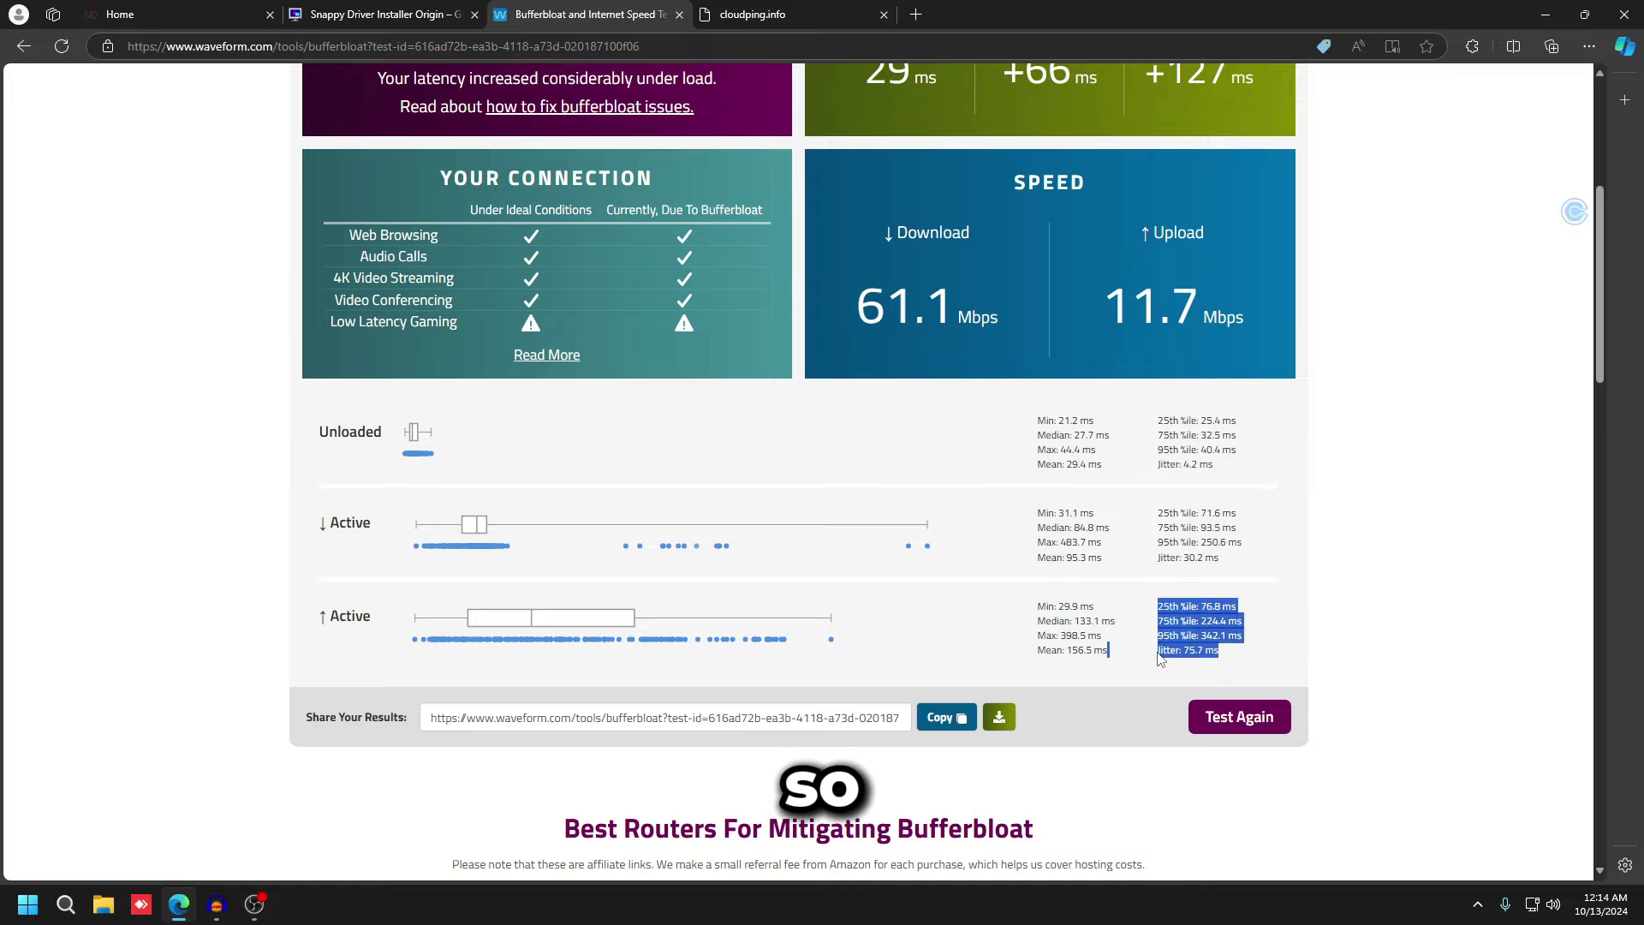
double_click(1161, 656)
click(1151, 653)
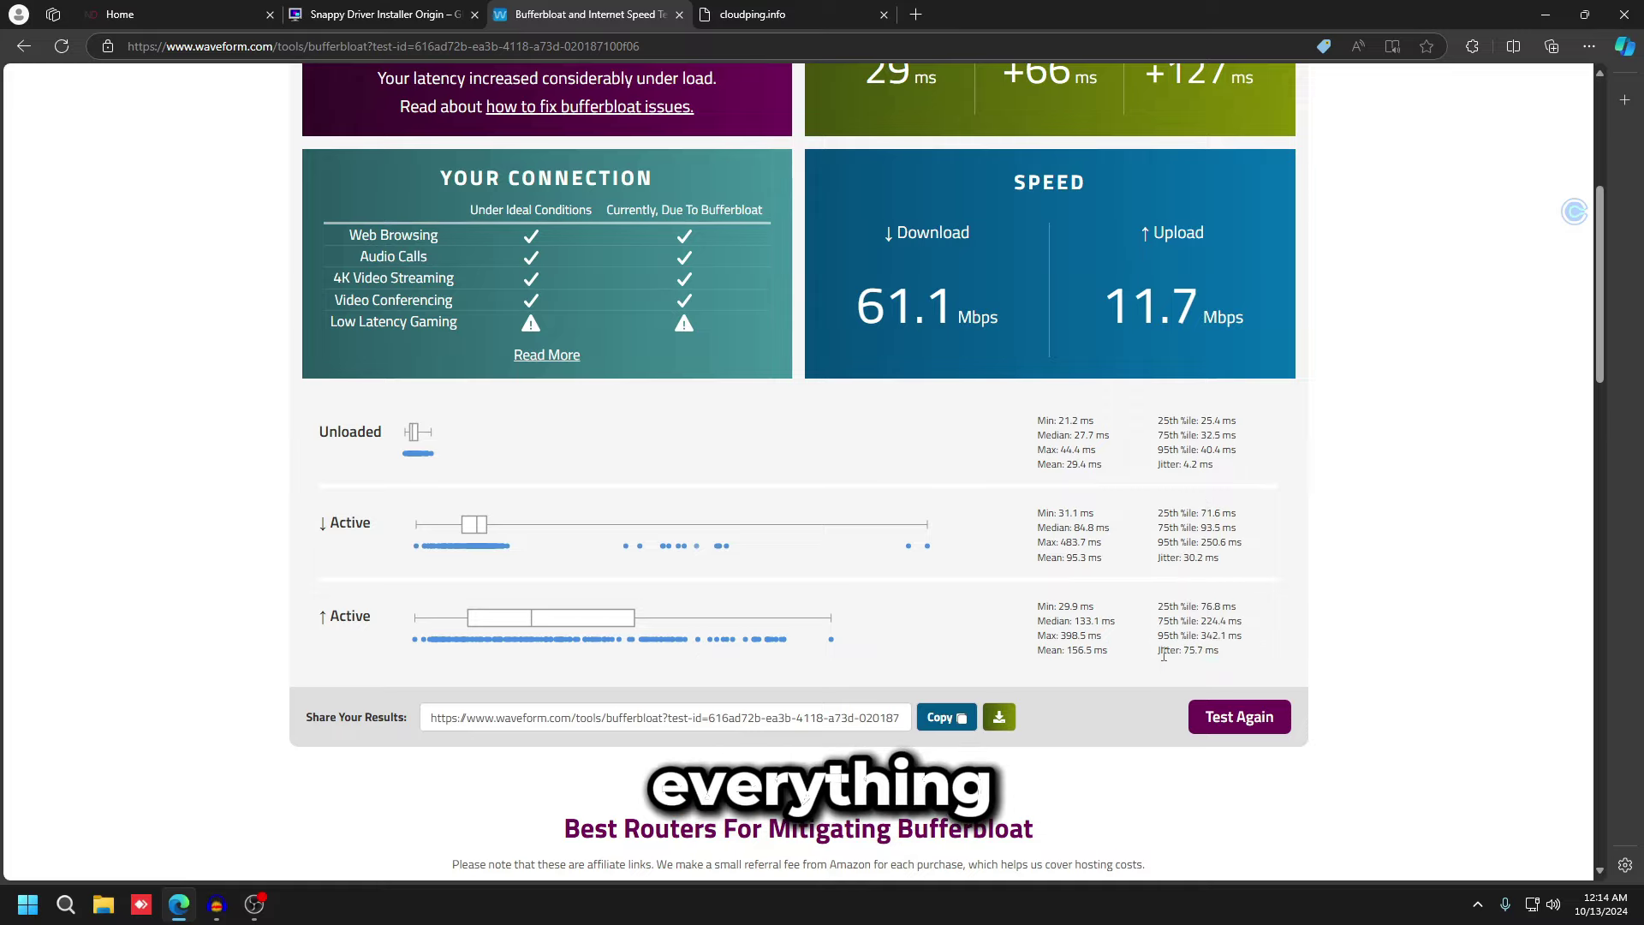
- Close the Bufferbloat test and cloudping.info pages
scroll(1139, 648, up, 4)
click(679, 15)
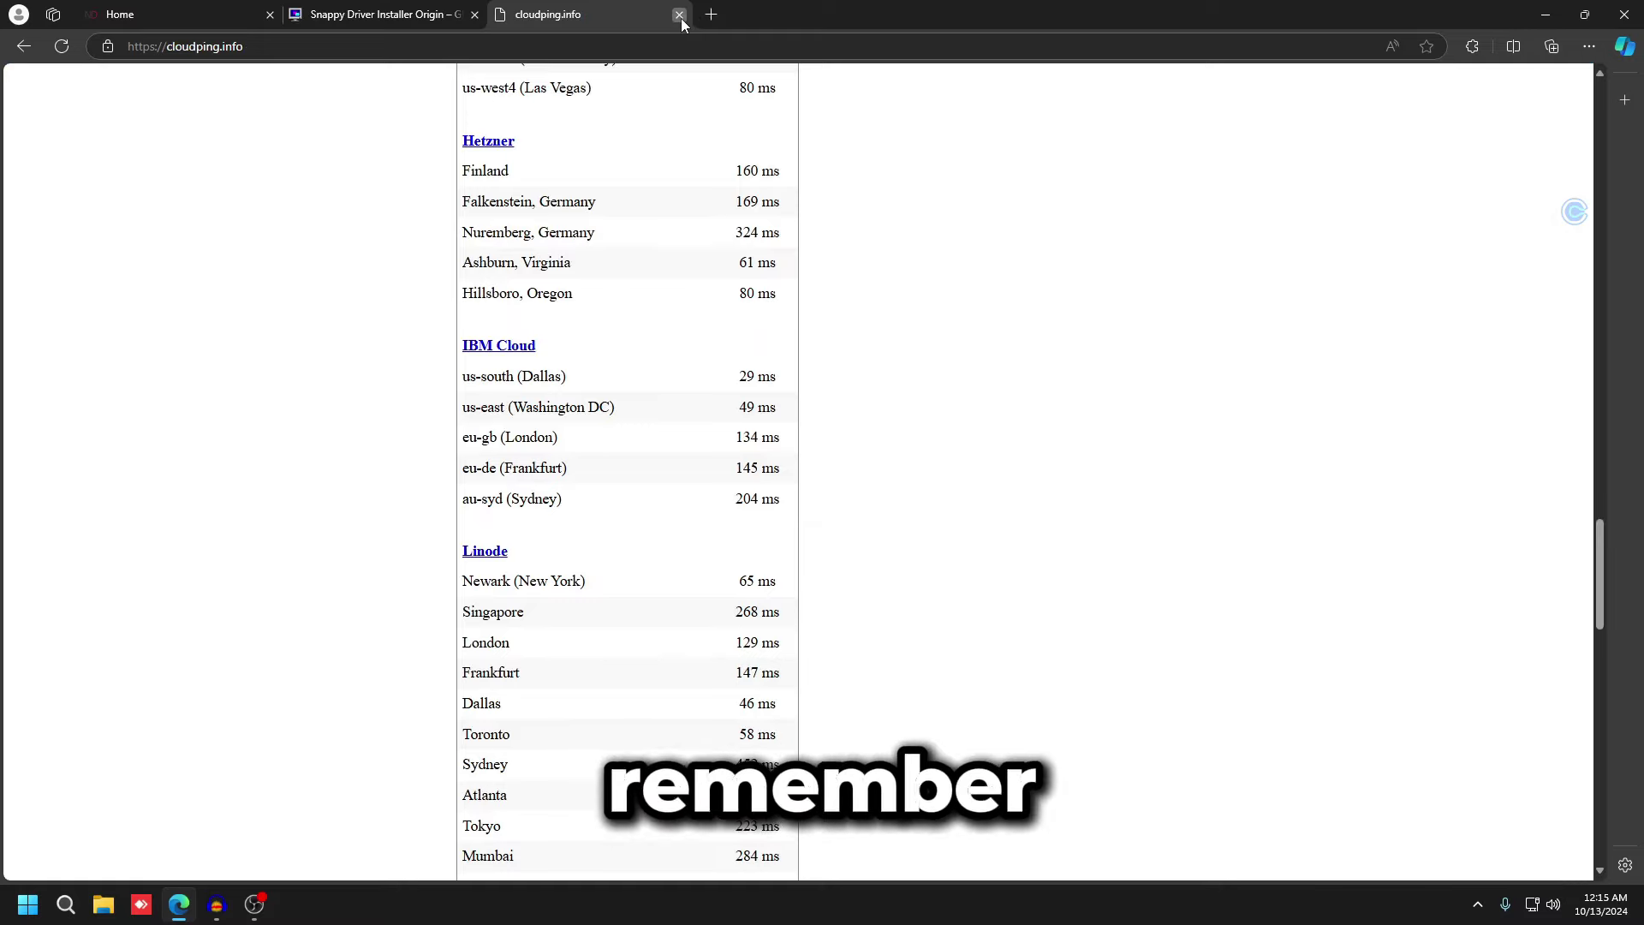
click(679, 15)
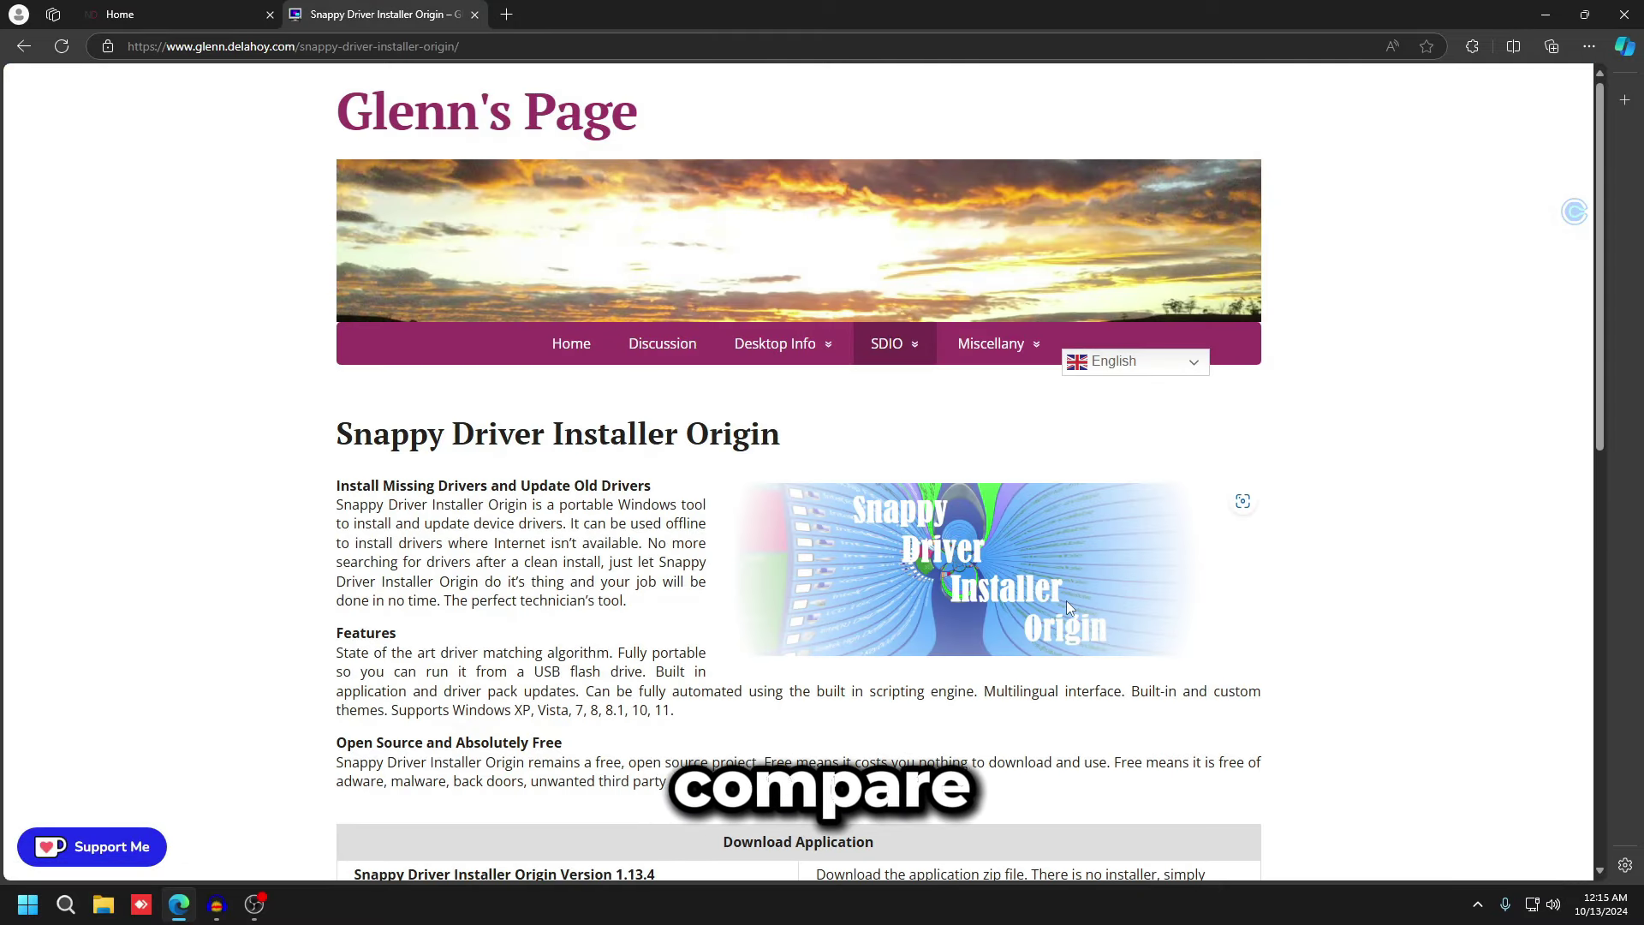
- Download the Snappy Driver Installer Origin 1.13.4 zip and extract it into an SDIO_1.13.4.771 folder in Downloads
scroll(1070, 599, down, 4)
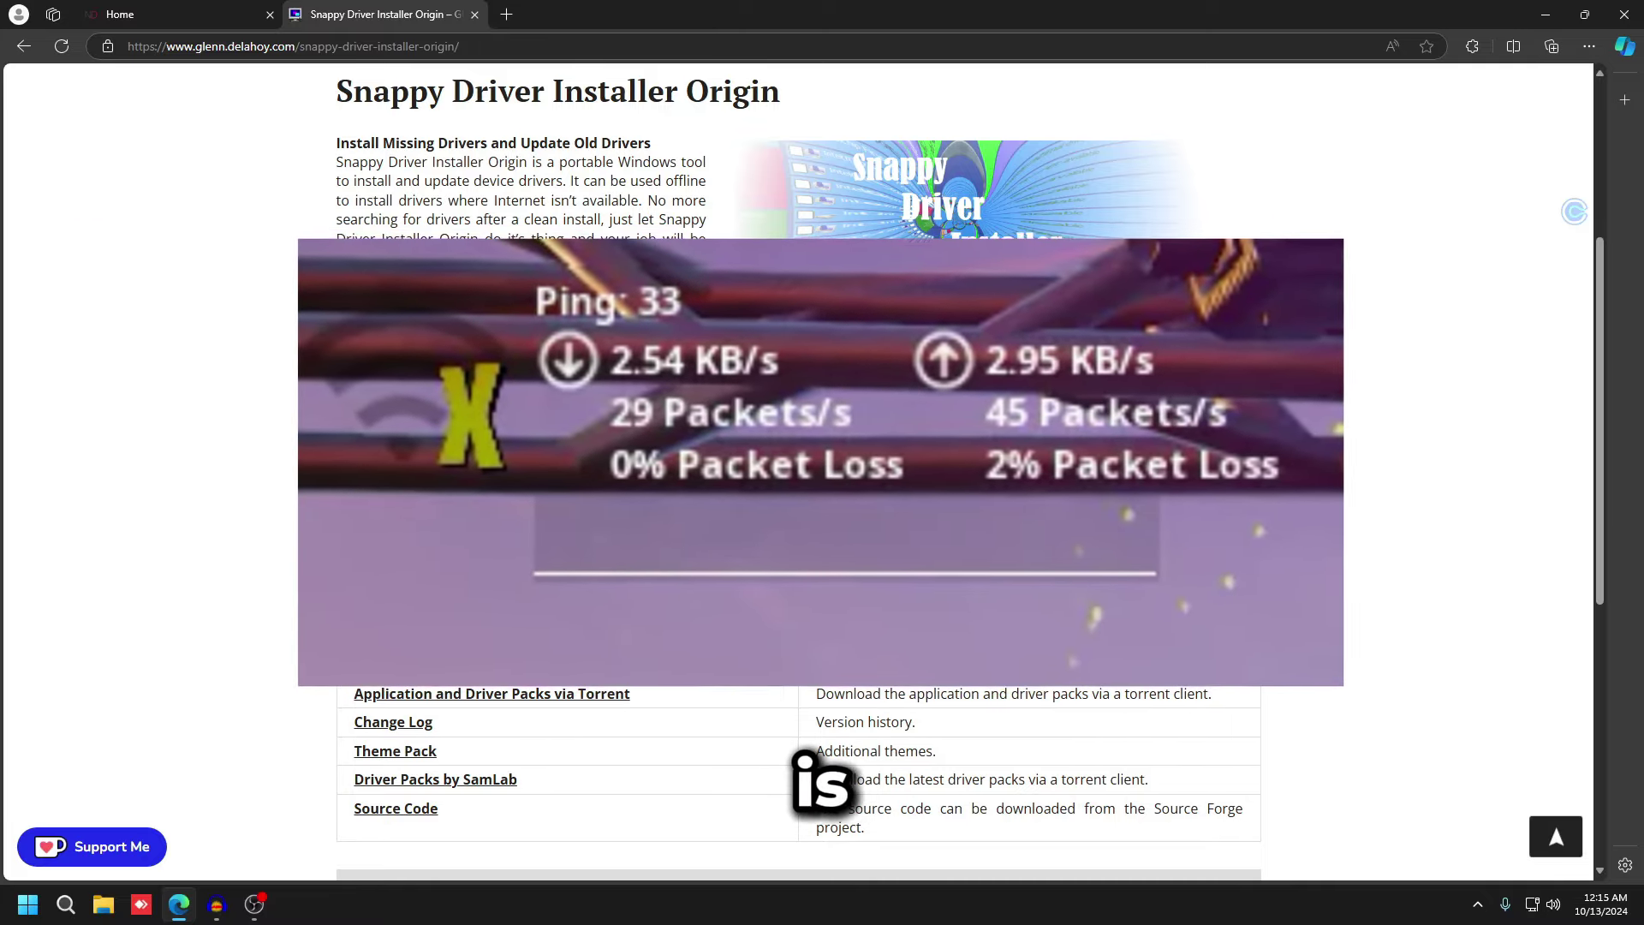
click(548, 533)
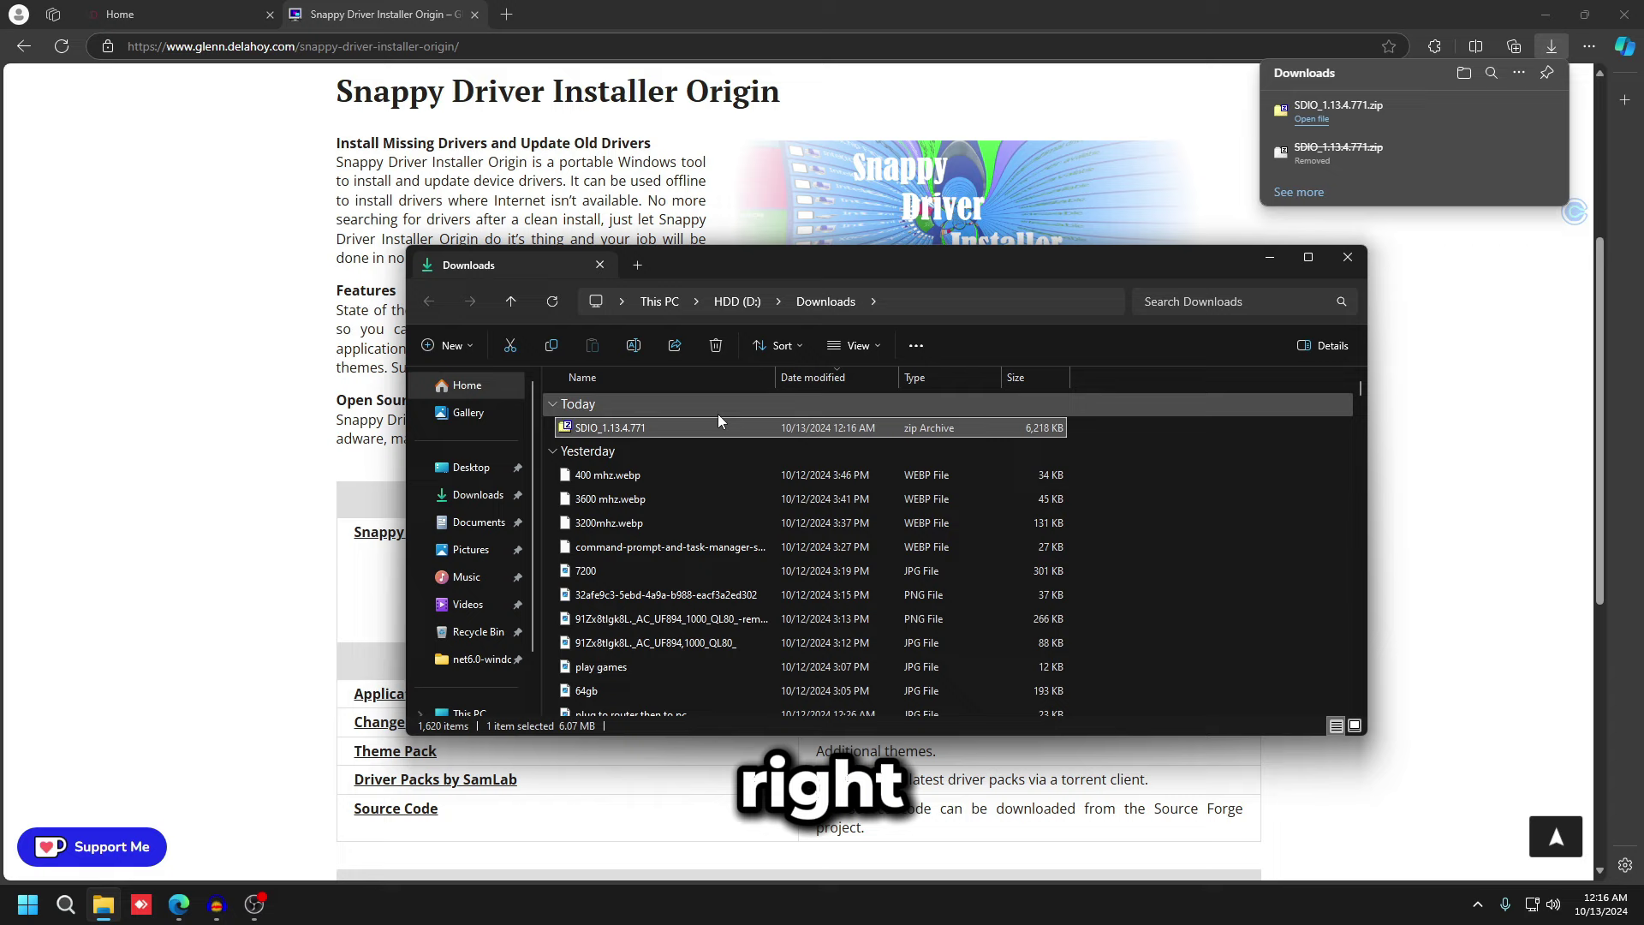
right_click(662, 425)
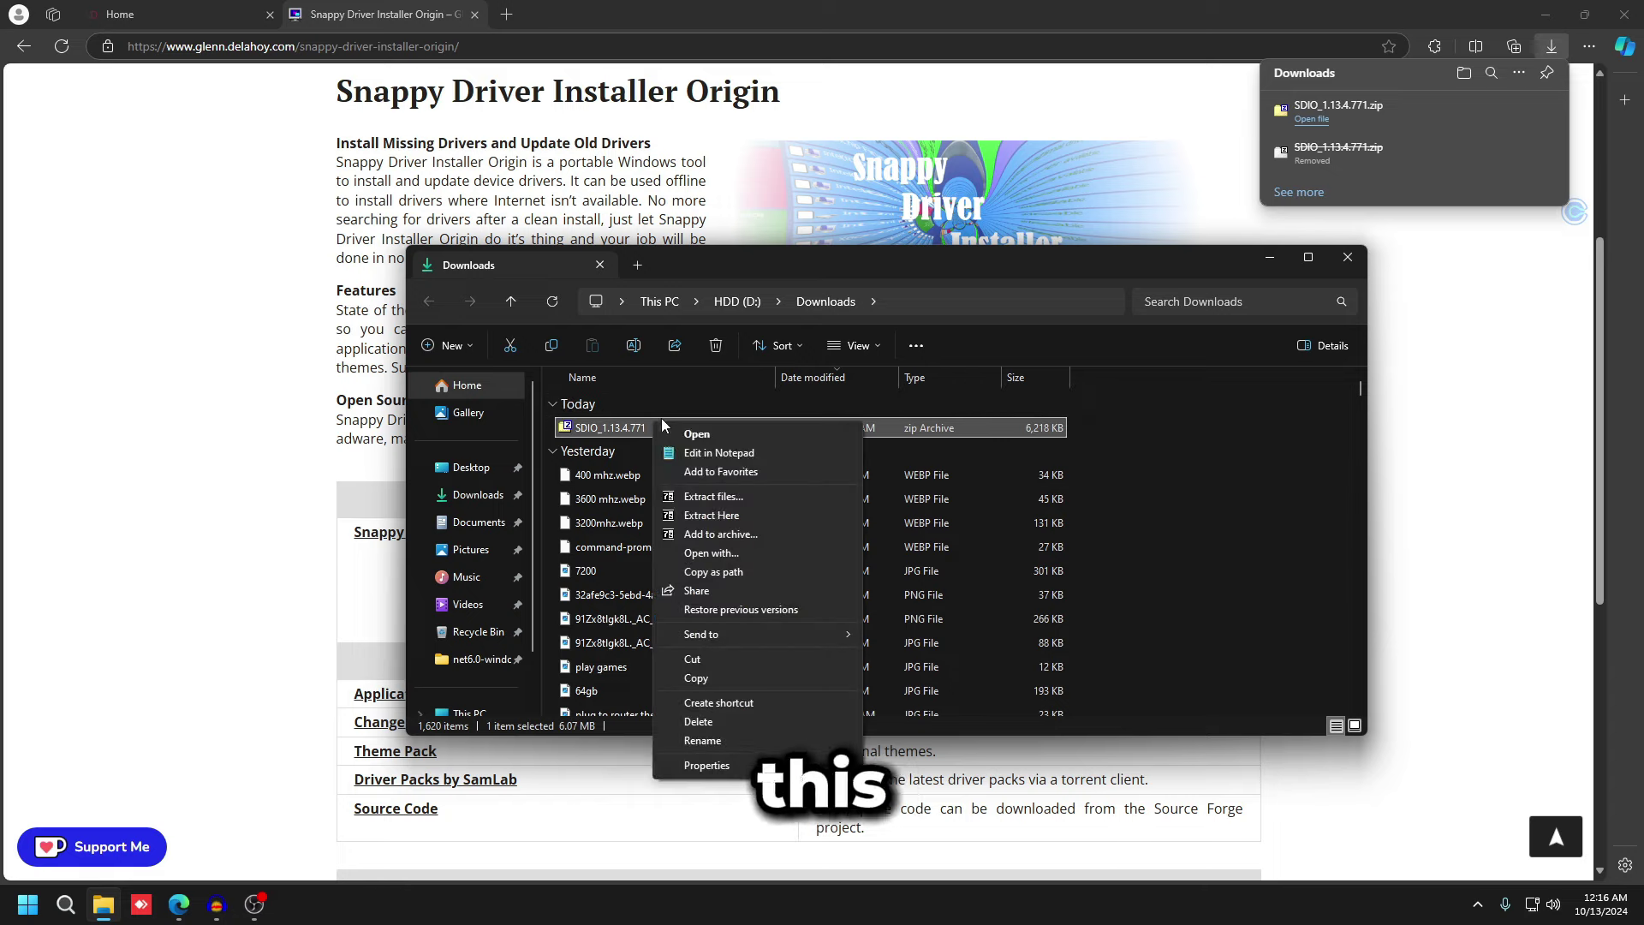
click(713, 496)
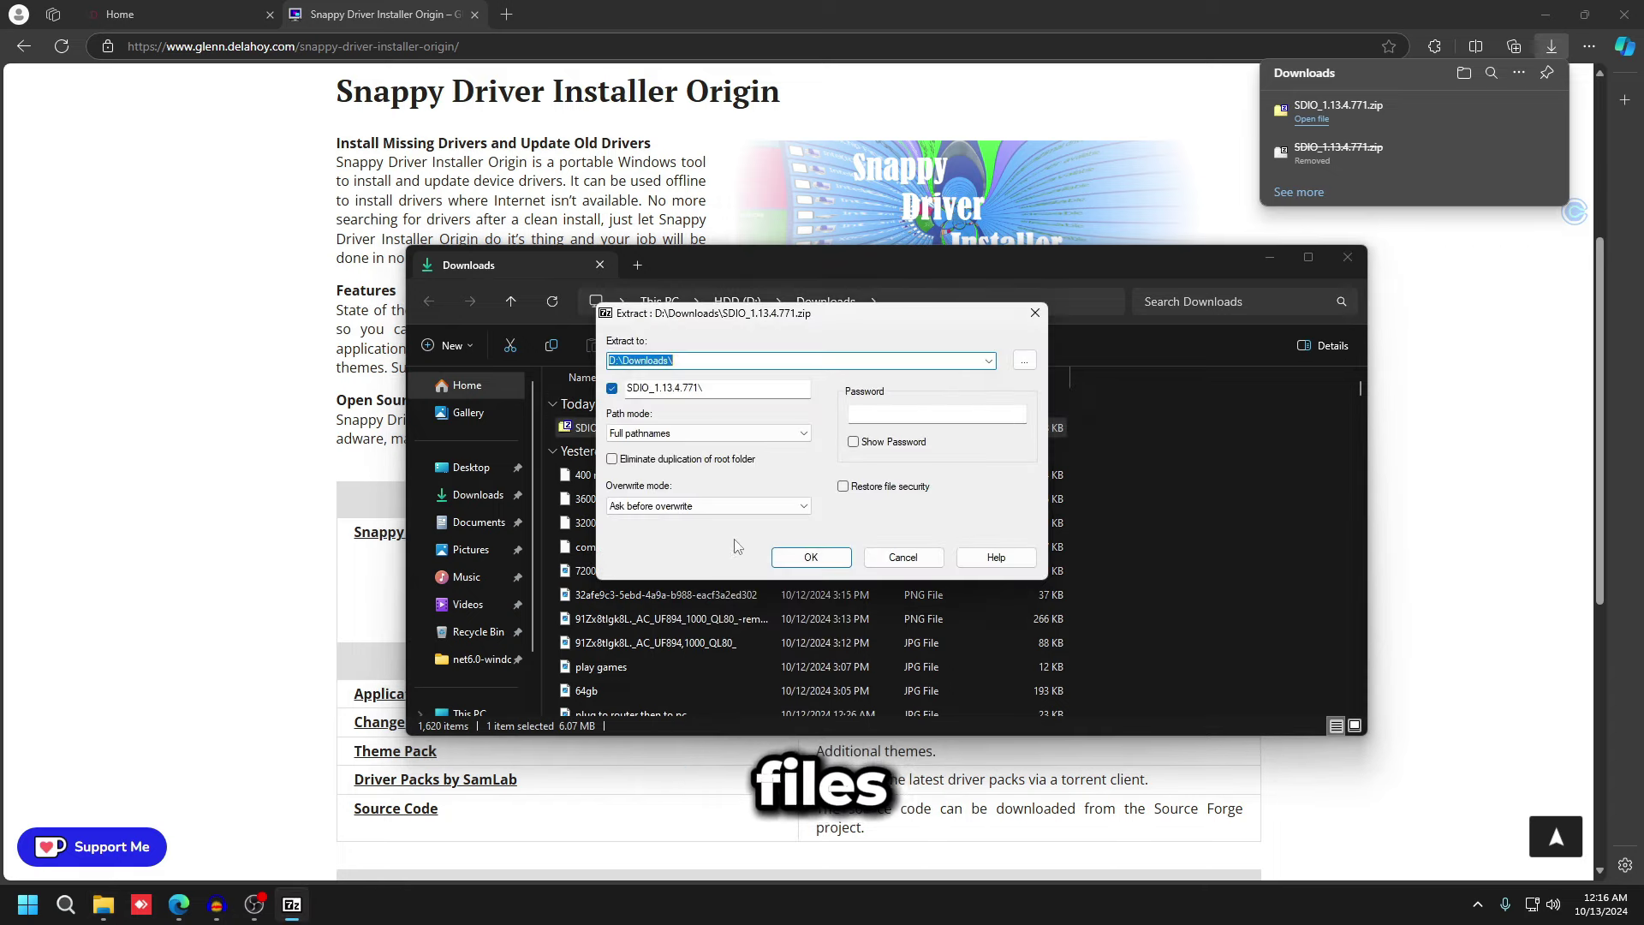
click(810, 558)
- Run the SDIO_auto batch file from the extracted SDIO_1.13.4.771 folder
scroll(745, 651, down, 8)
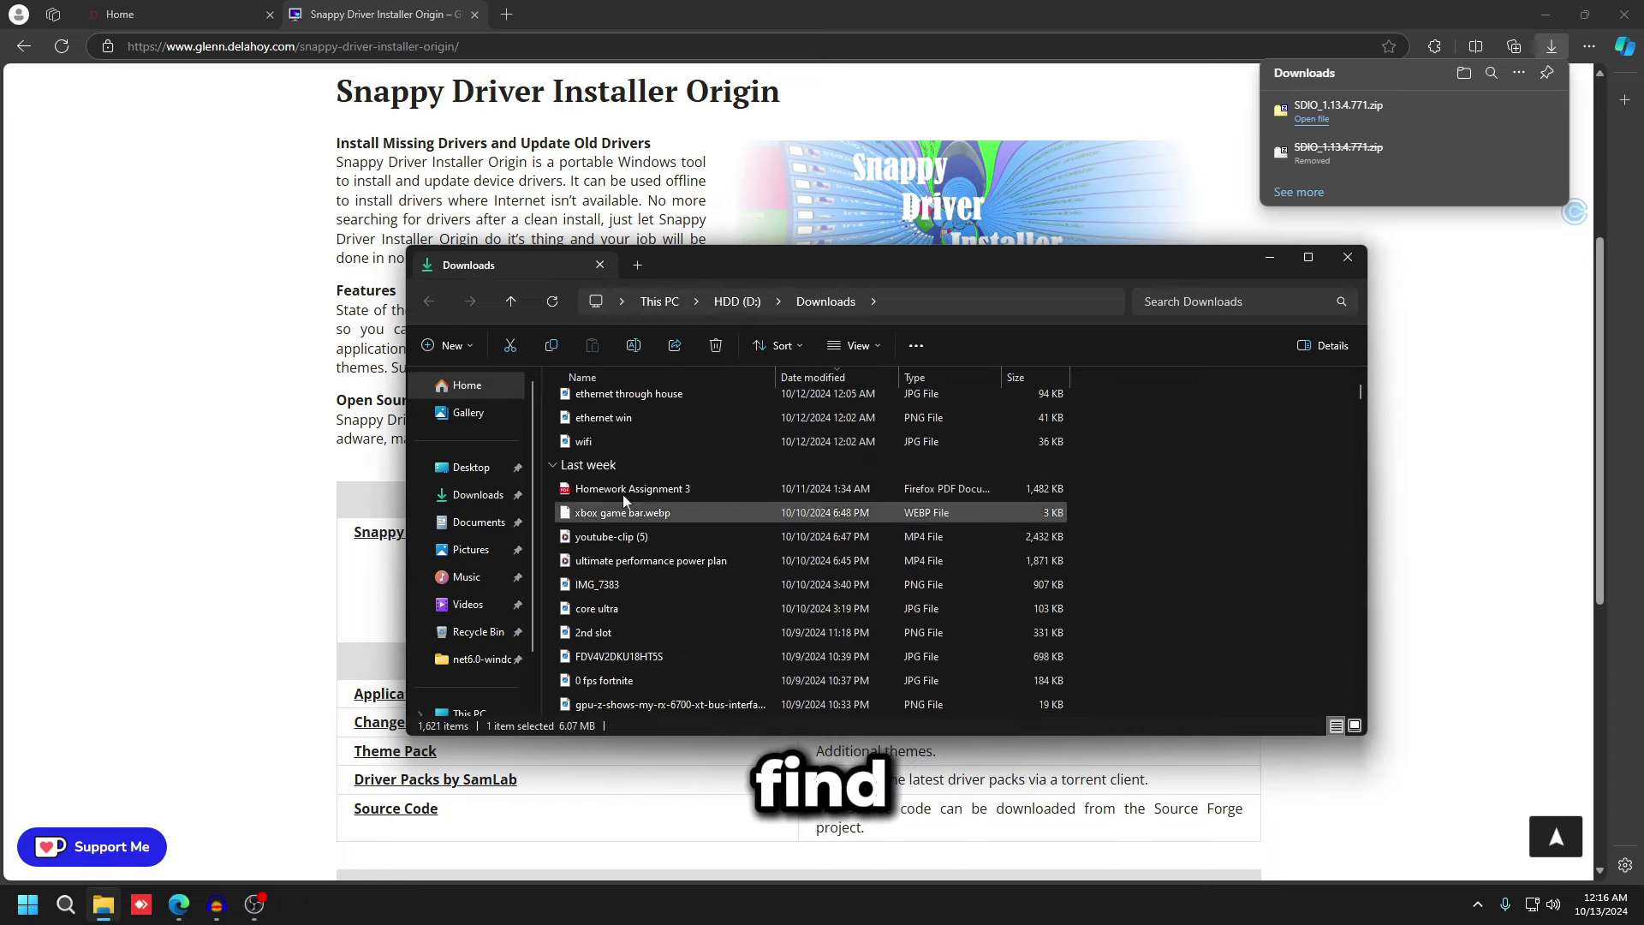
scroll(629, 479, up, 8)
double_click(636, 454)
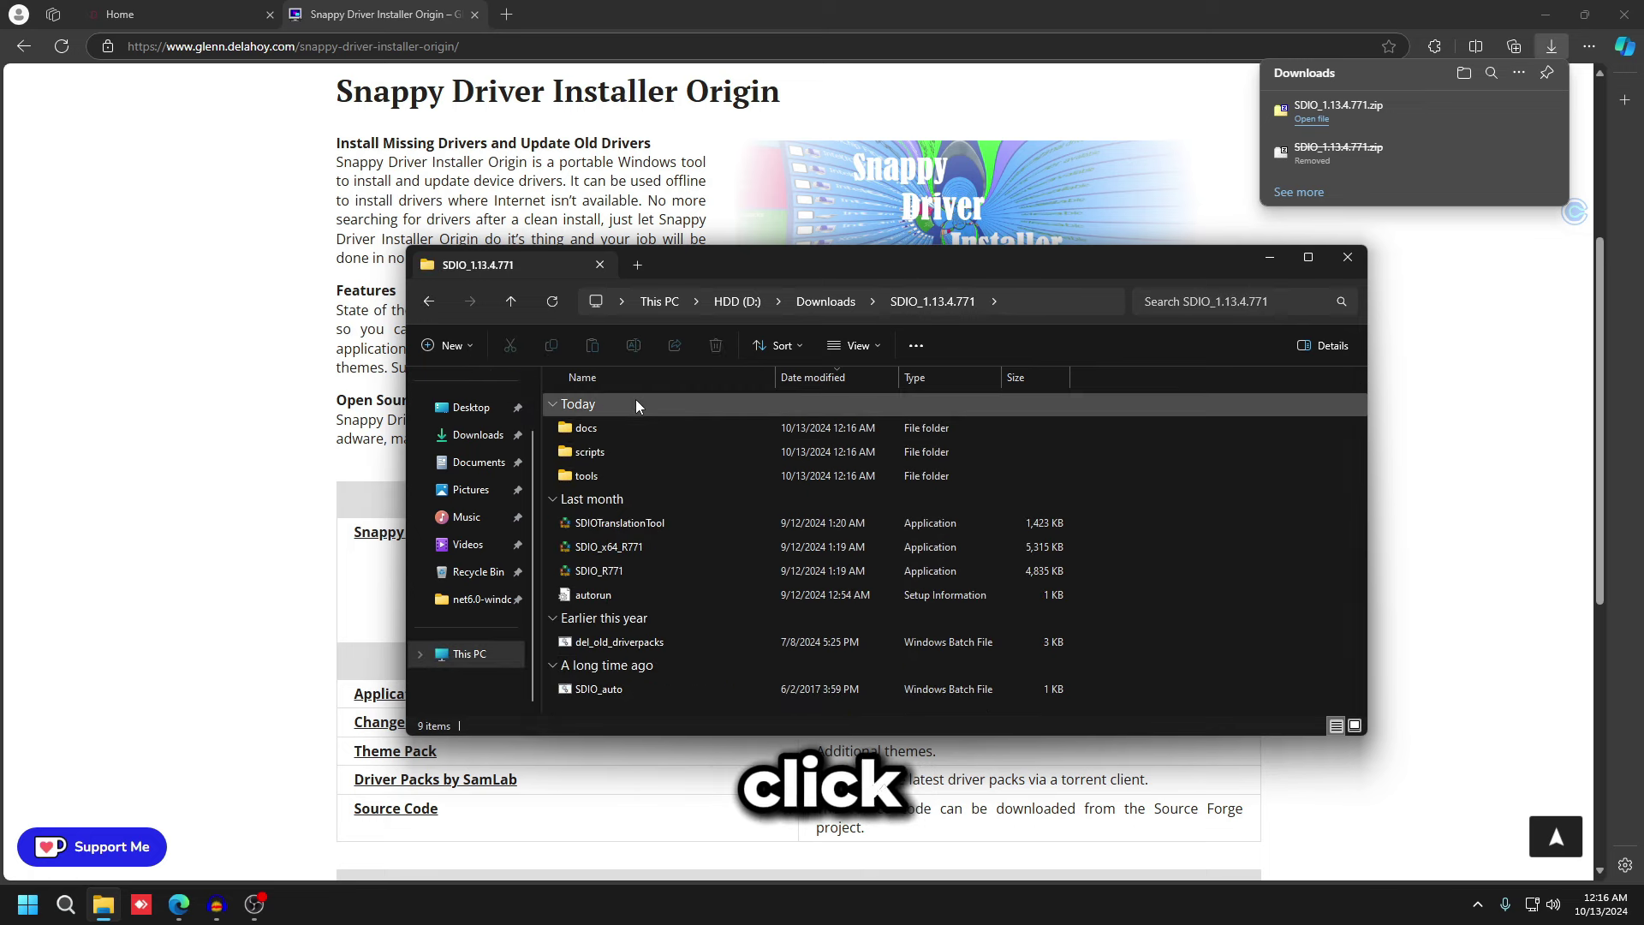
double_click(603, 692)
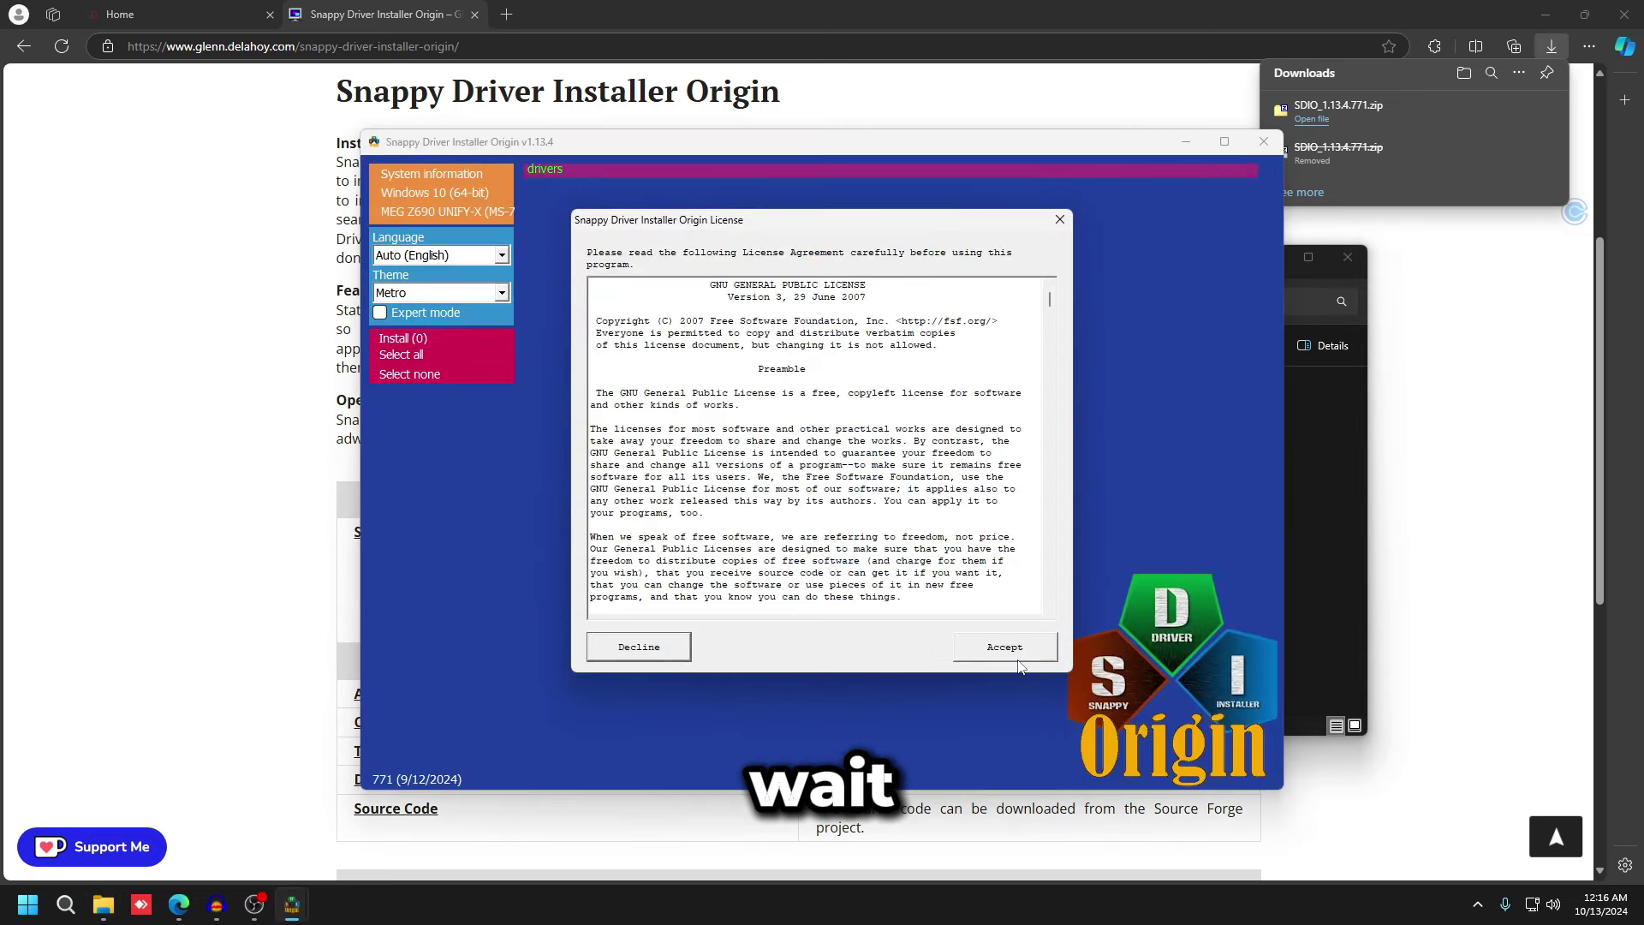
- Accept the Snappy Driver Installer Origin license and choose to download the indexes only
click(1019, 660)
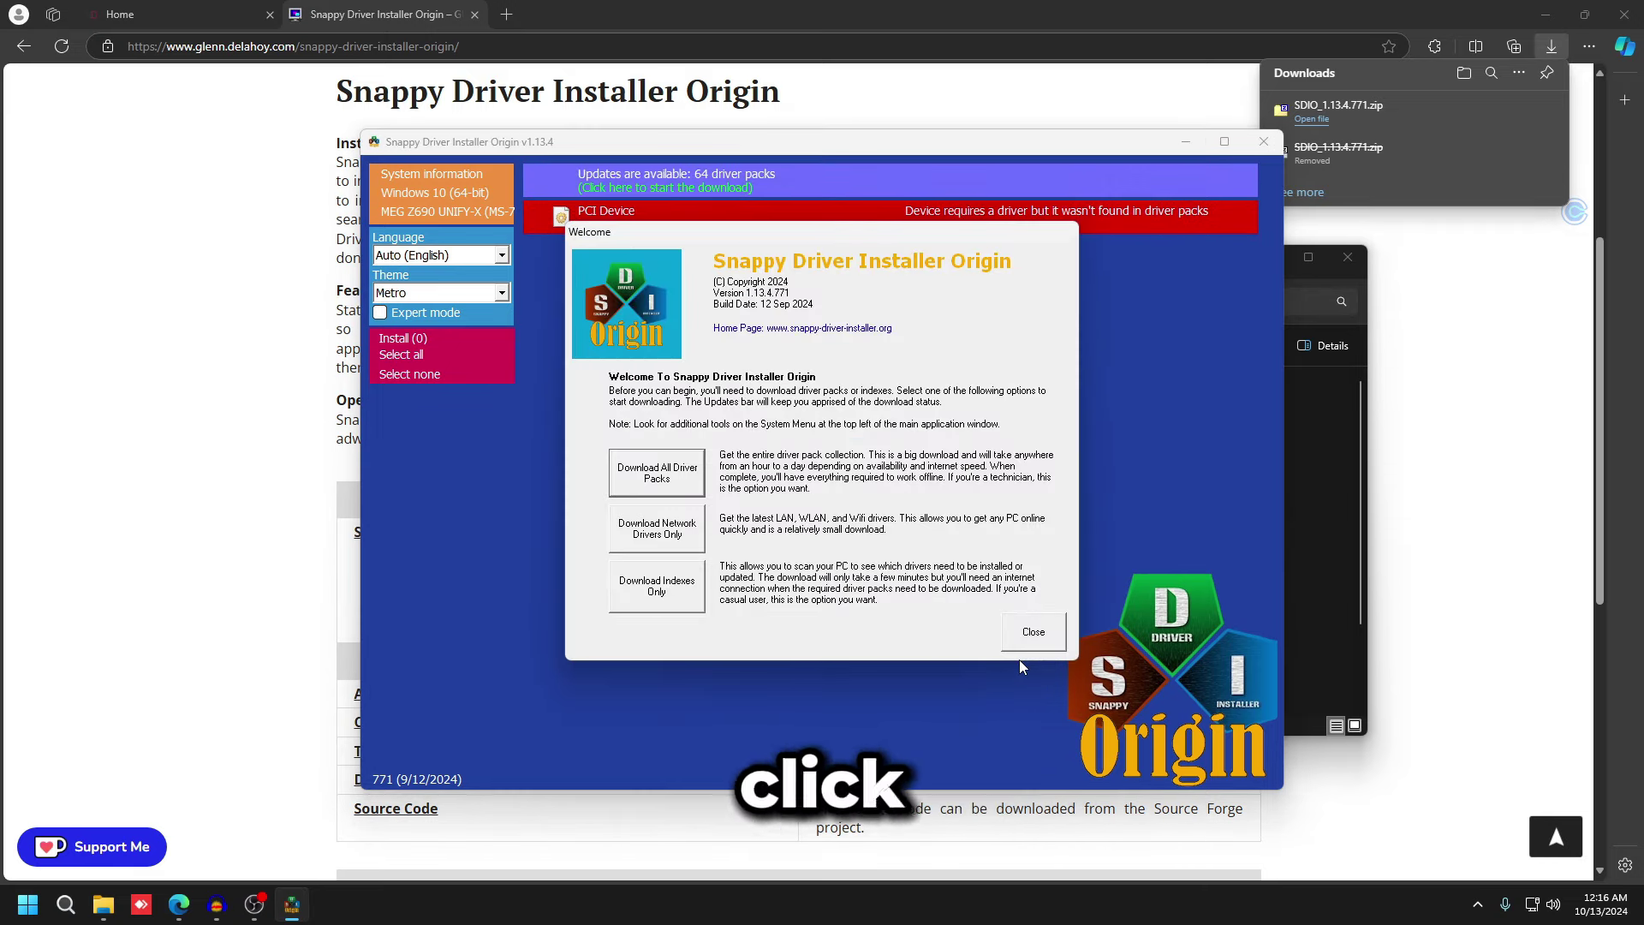
click(642, 606)
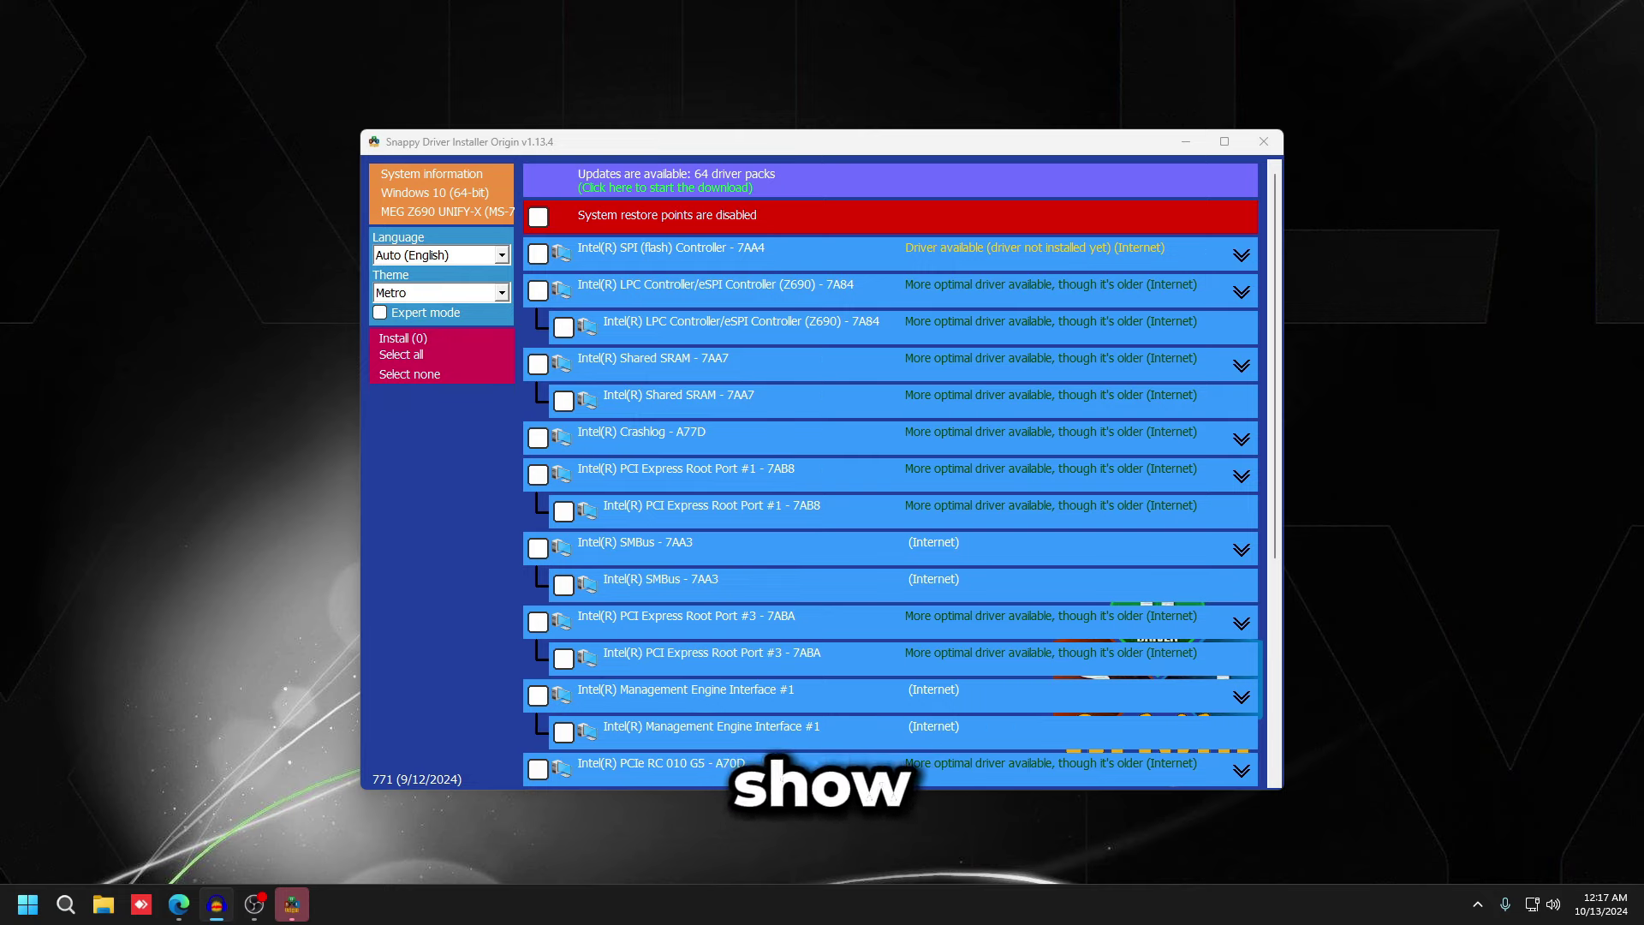
- Install only the Intel(R) Ethernet Controller (3) I225-V driver, leaving all other drivers unselected, and close the installer
click(434, 358)
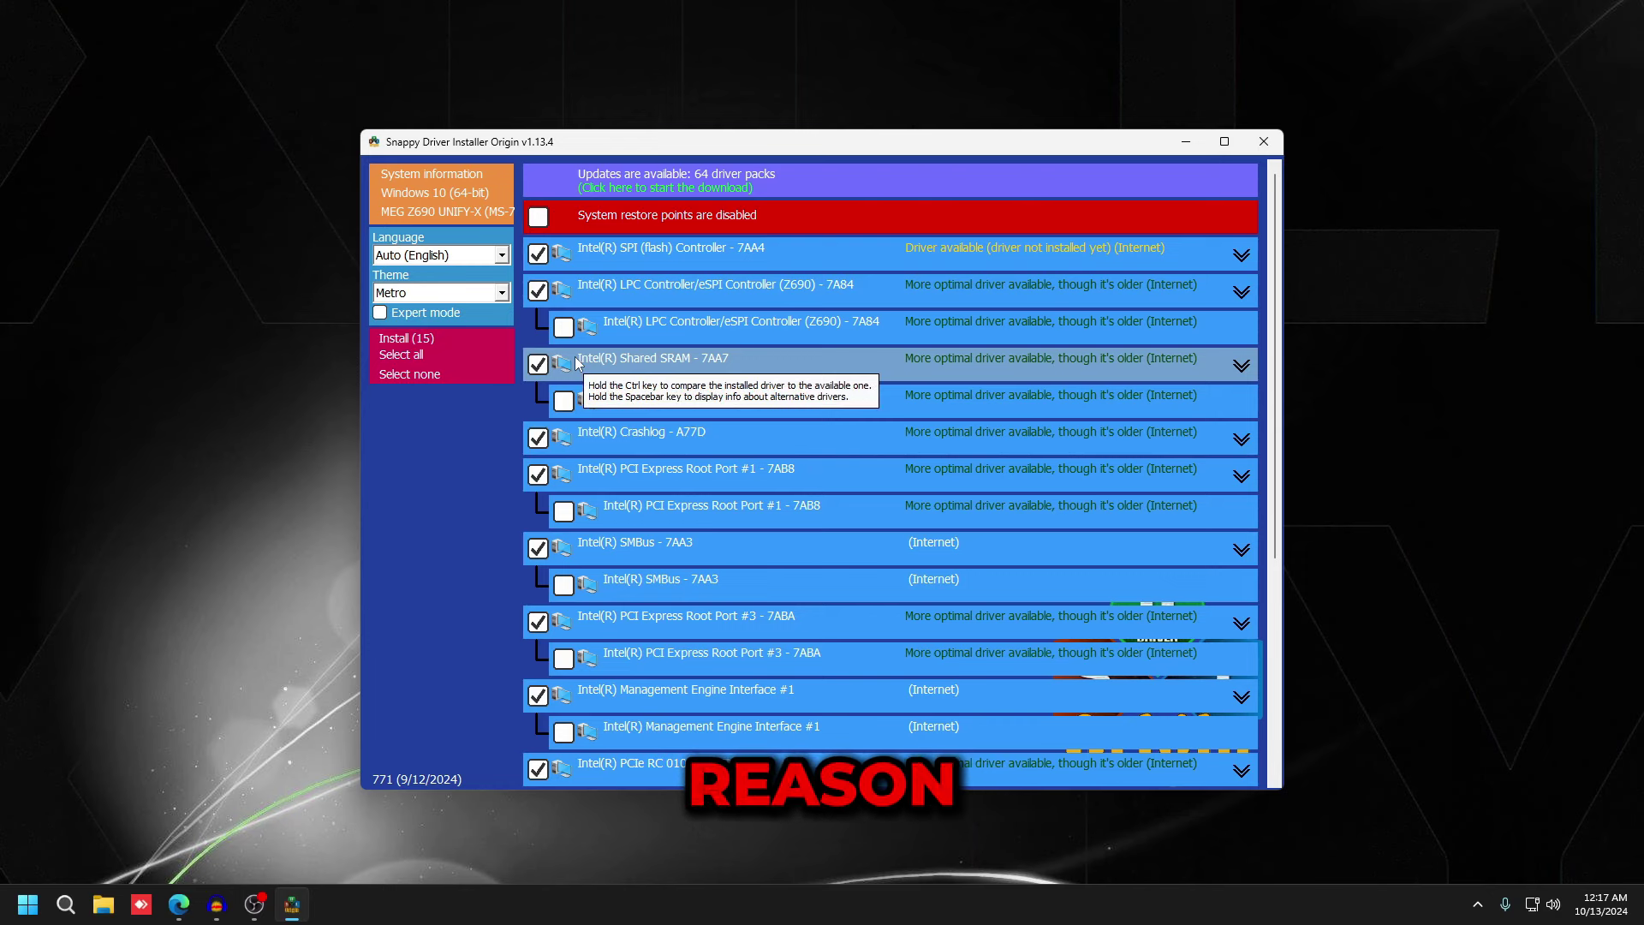
click(469, 374)
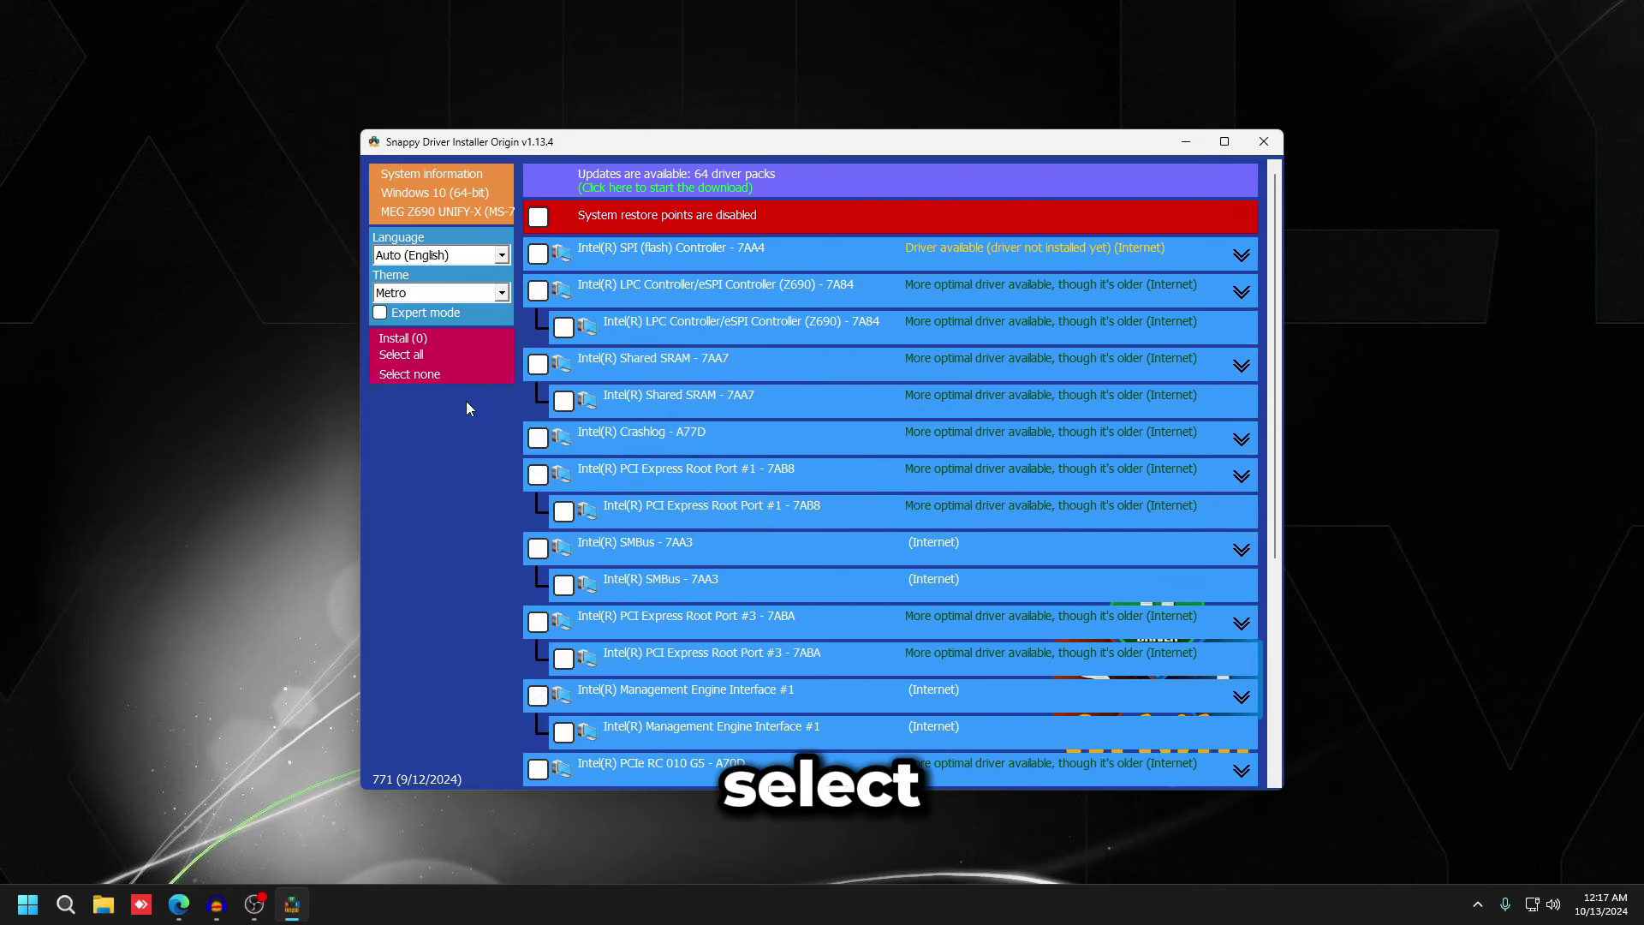
scroll(686, 414, down, 5)
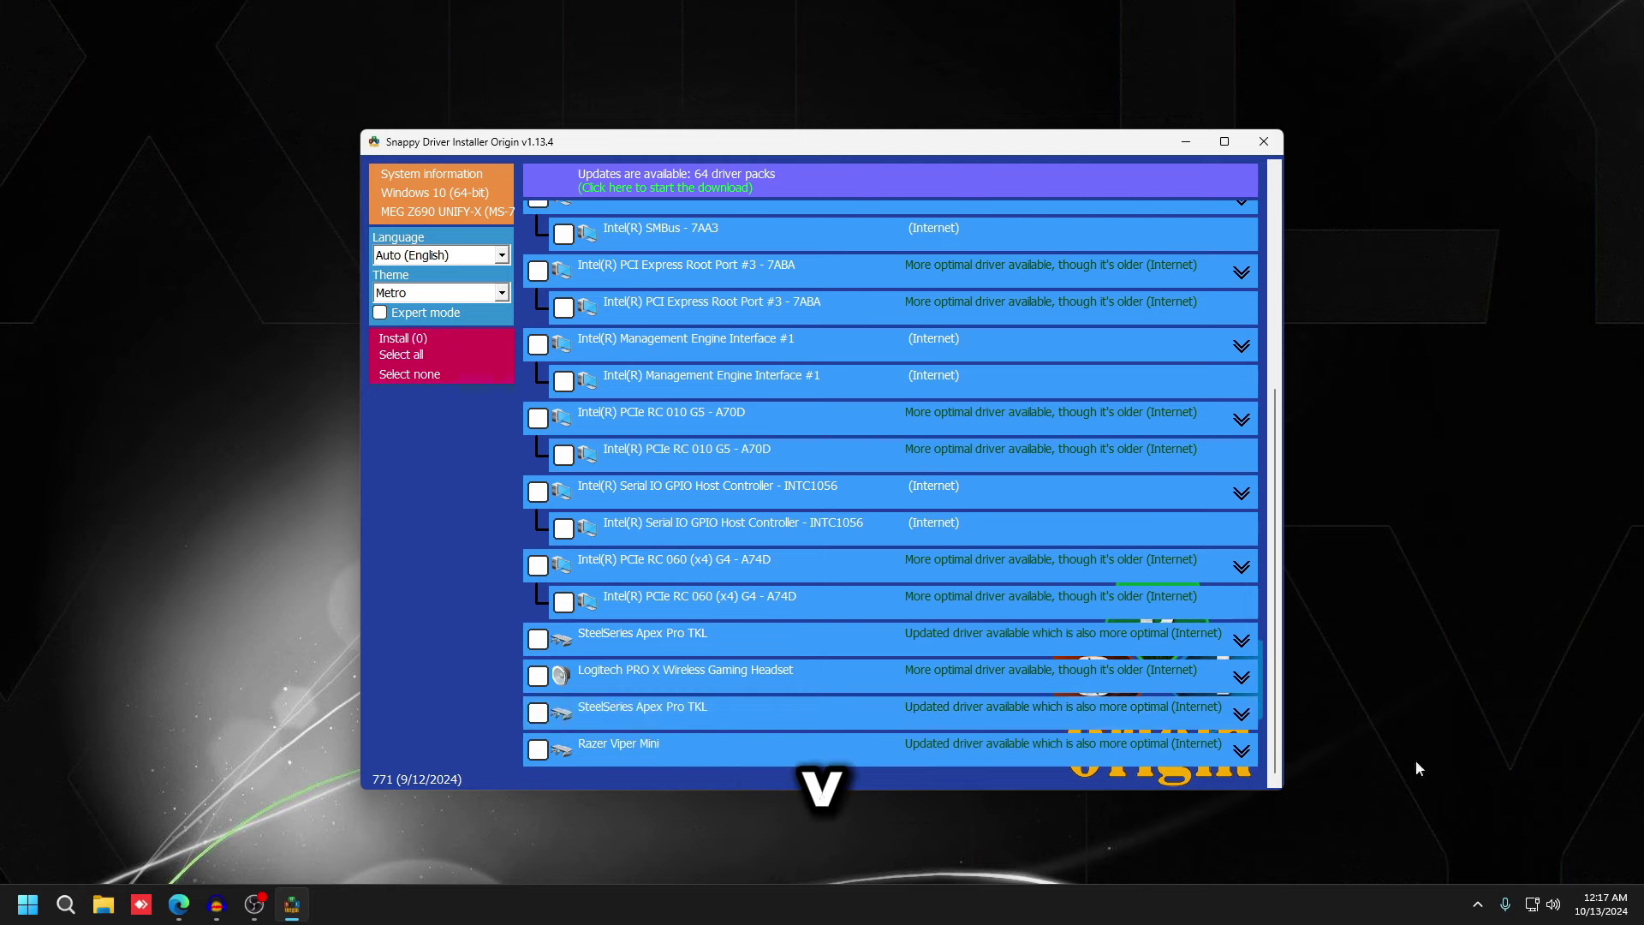
click(538, 665)
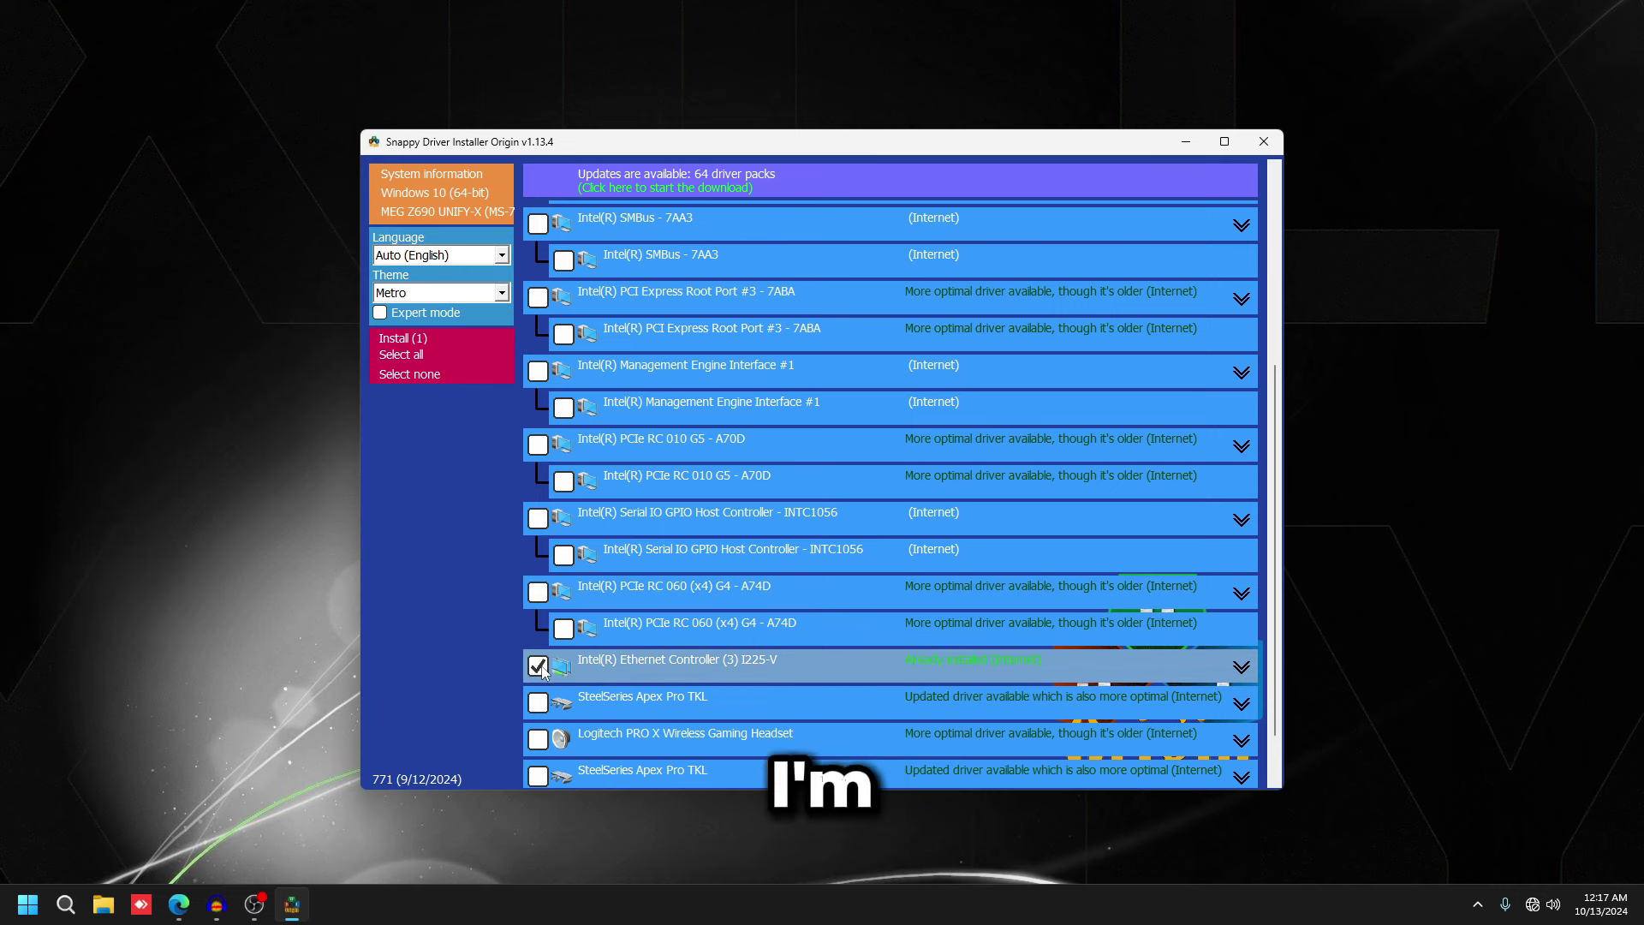
scroll(507, 620, down, 1)
click(402, 339)
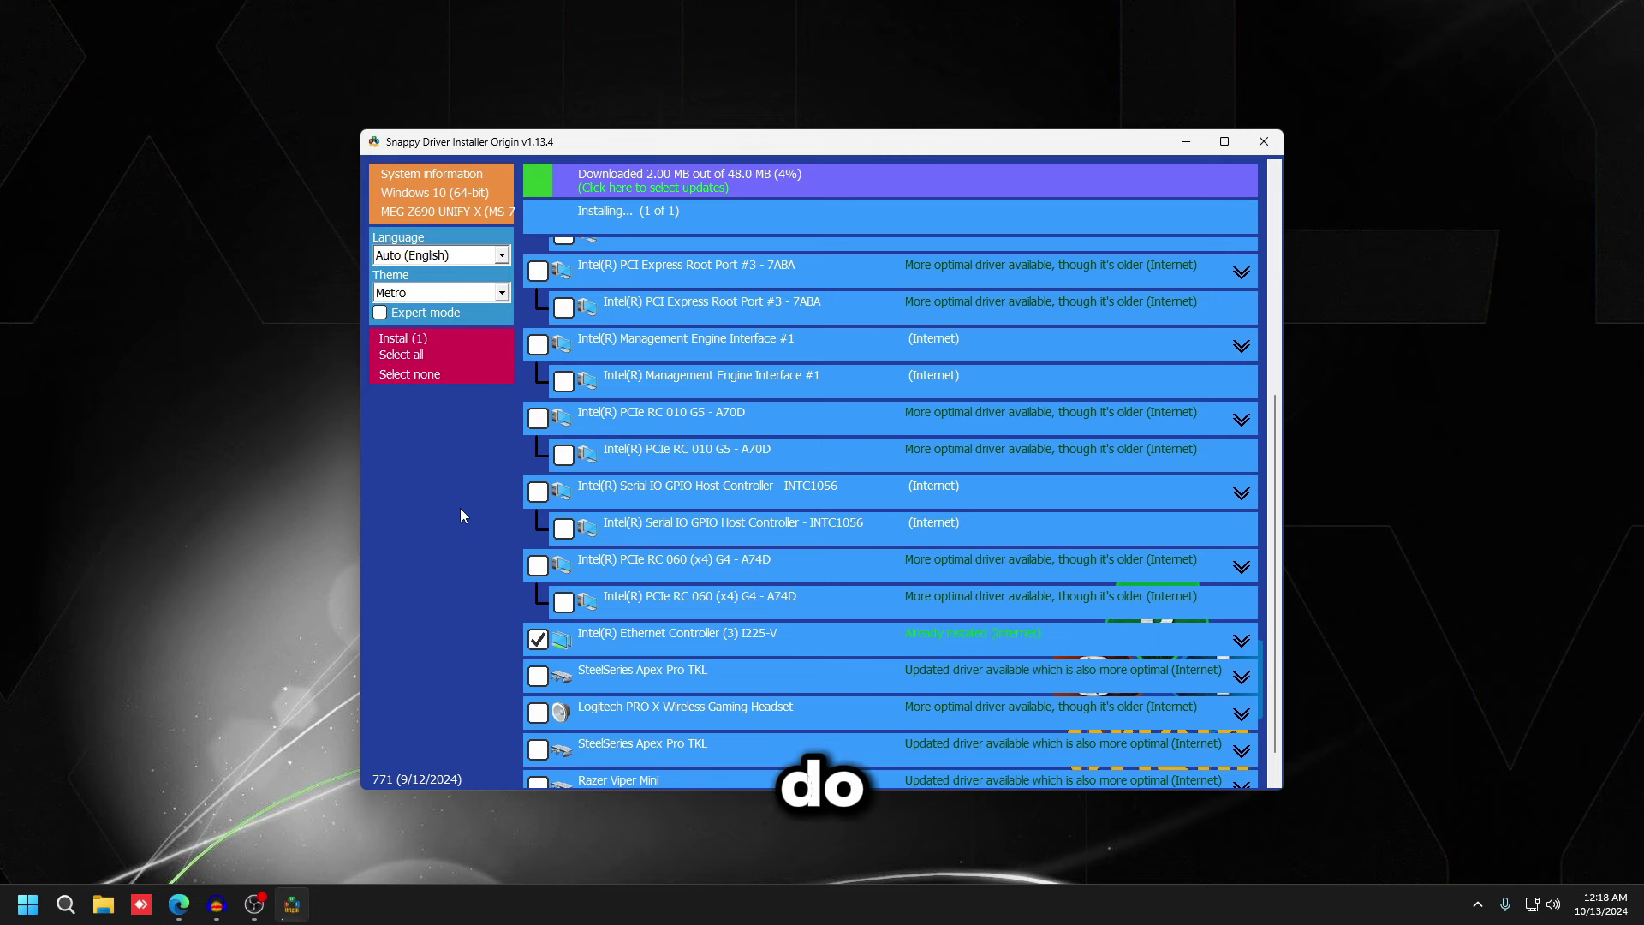
click(1272, 146)
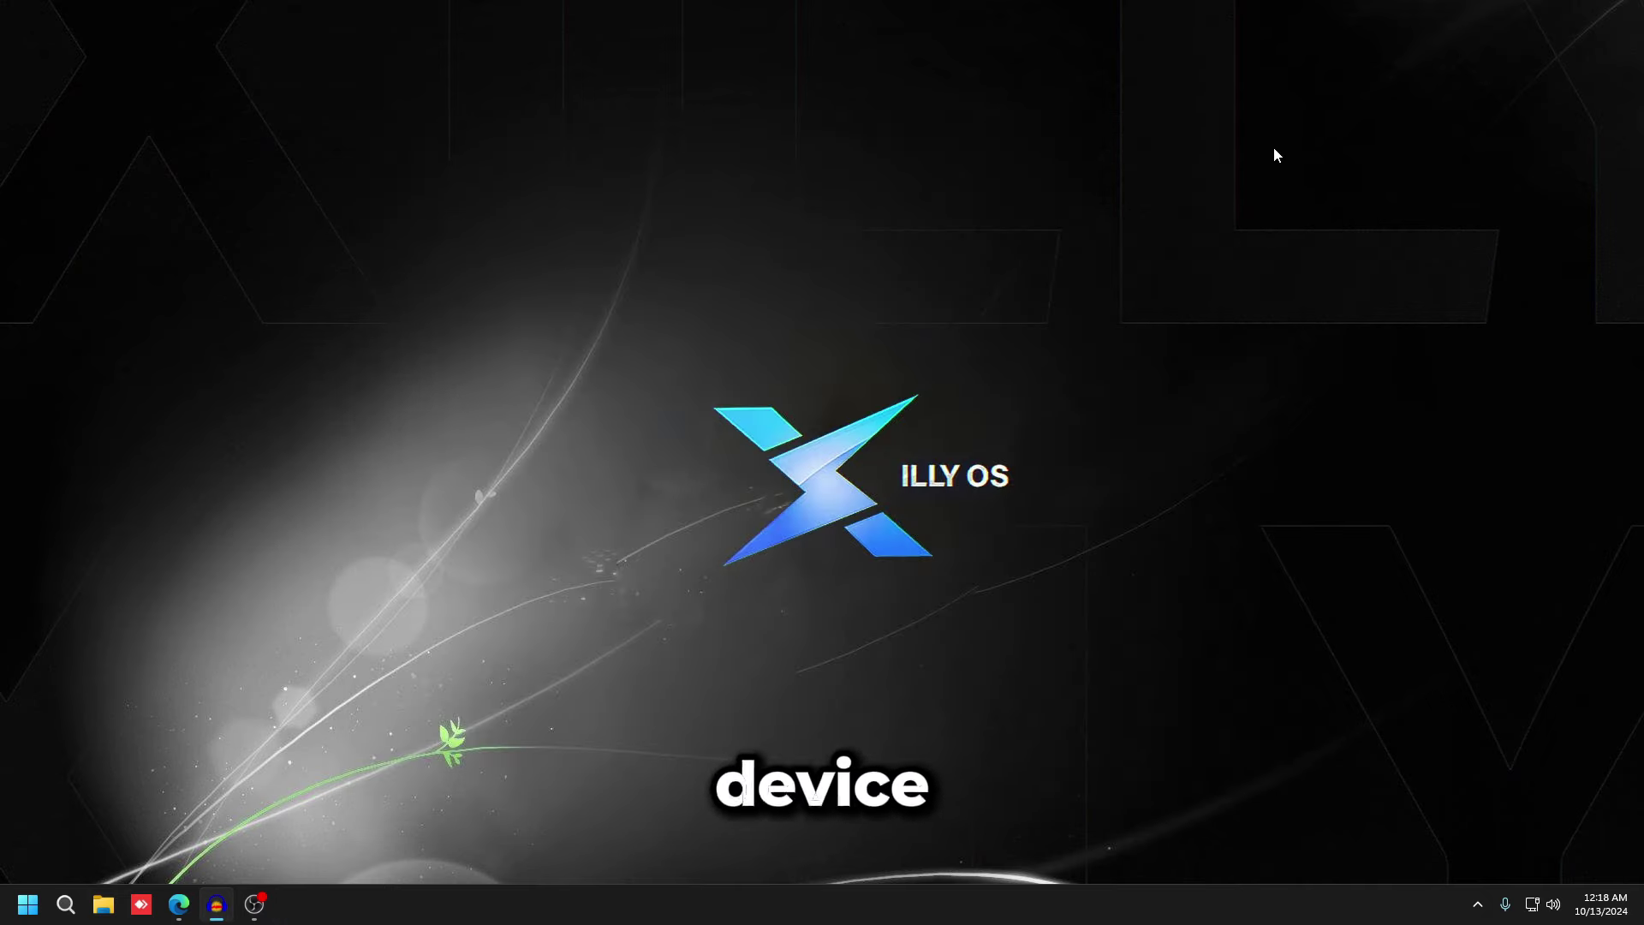
- Open Device Manager through a Windows search for "device manager"
key(super)
key(super)
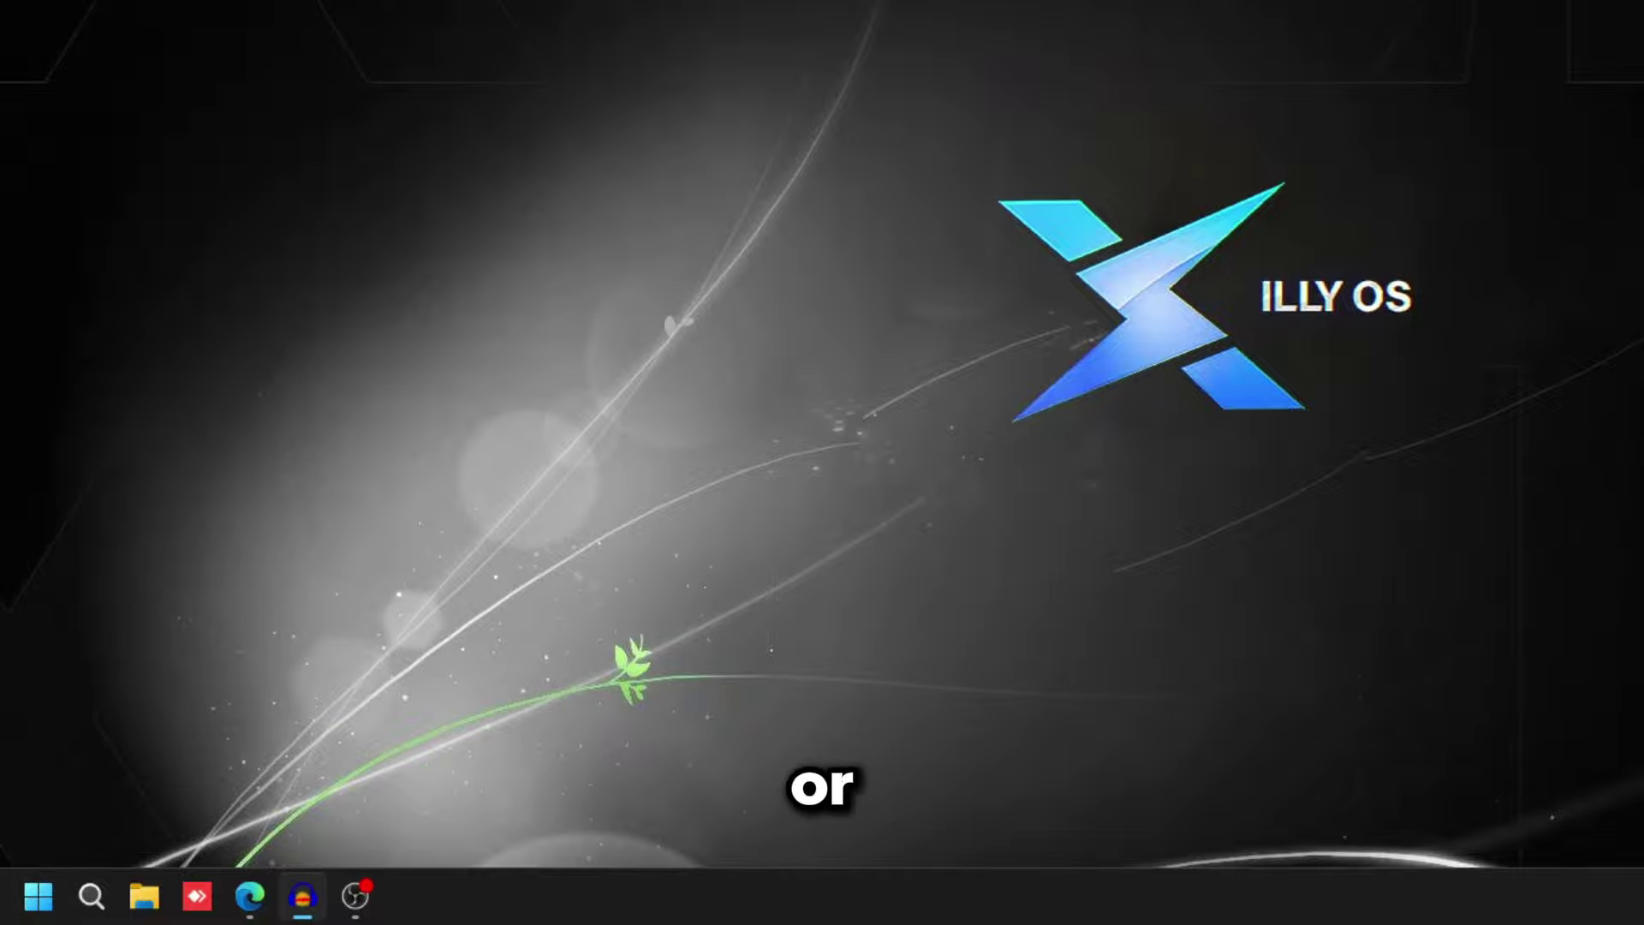
key(super)
text(device manager)
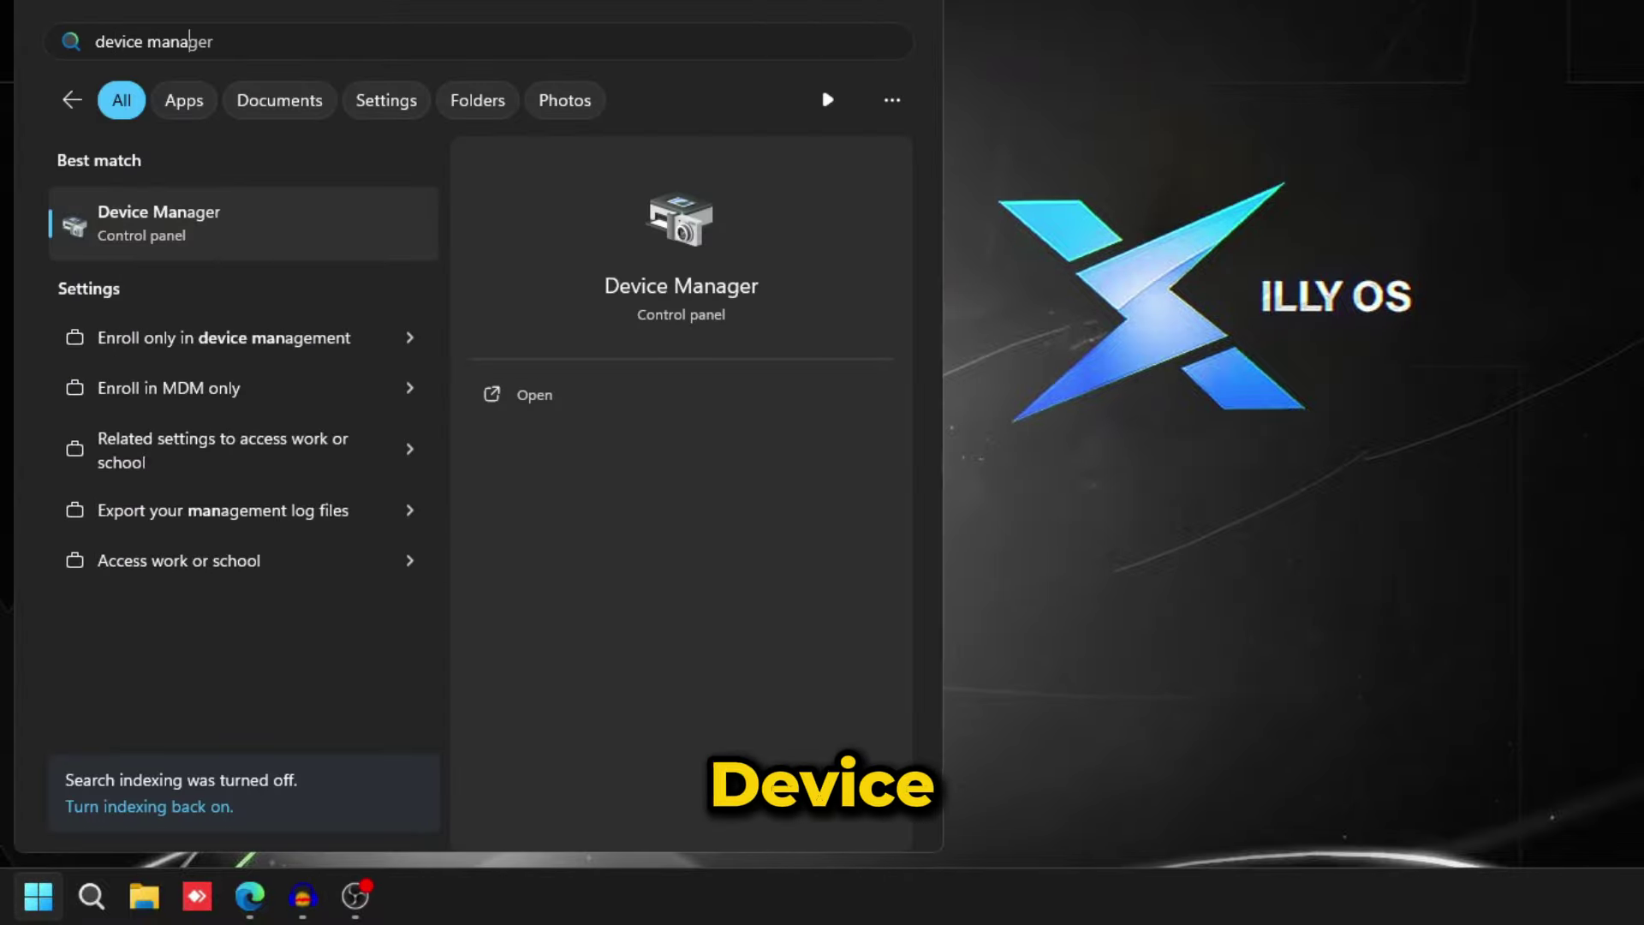
click(187, 256)
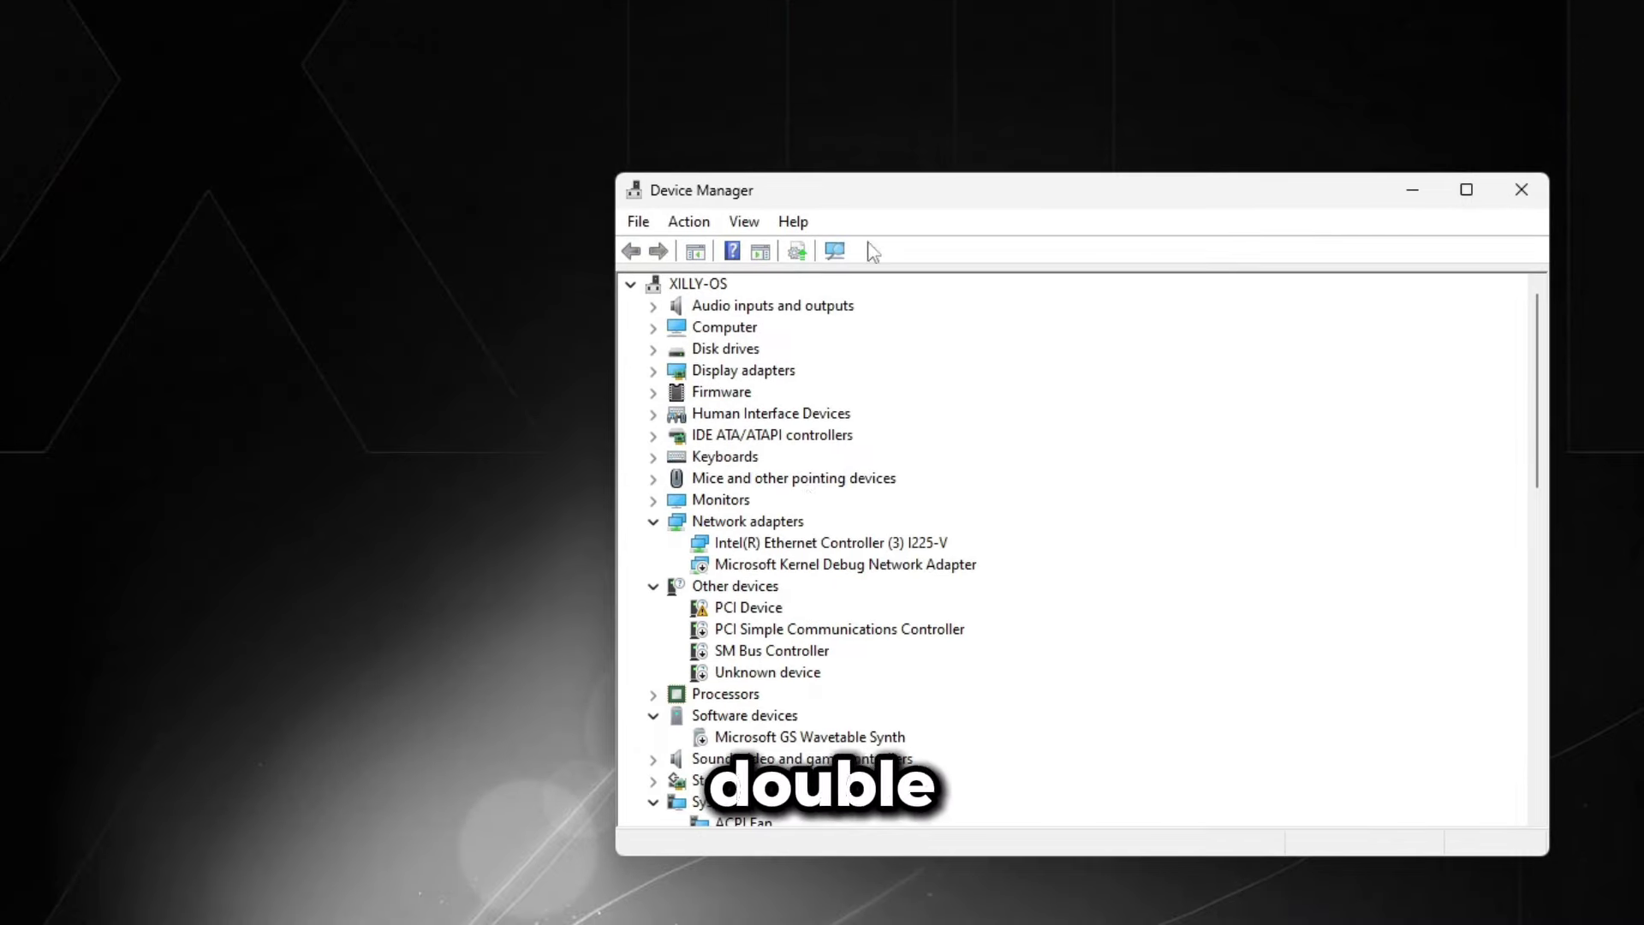
- In the Intel(R) Ethernet Controller (3) I225-V properties, stop the computer from turning off this device to save power
click(223, 402)
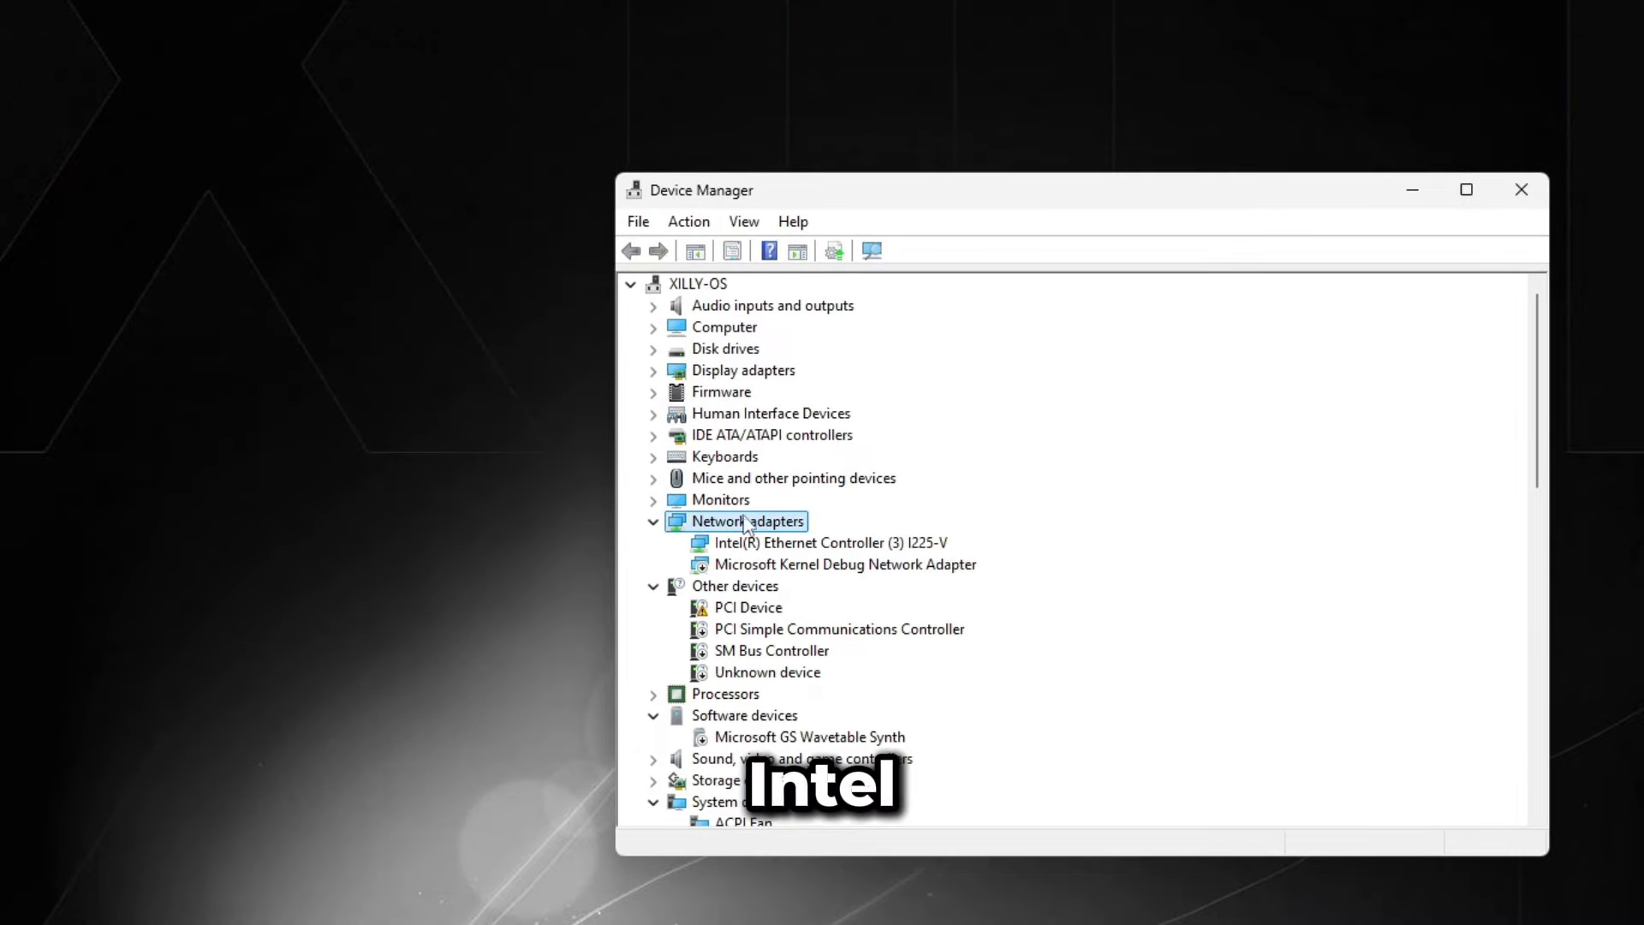
click(777, 548)
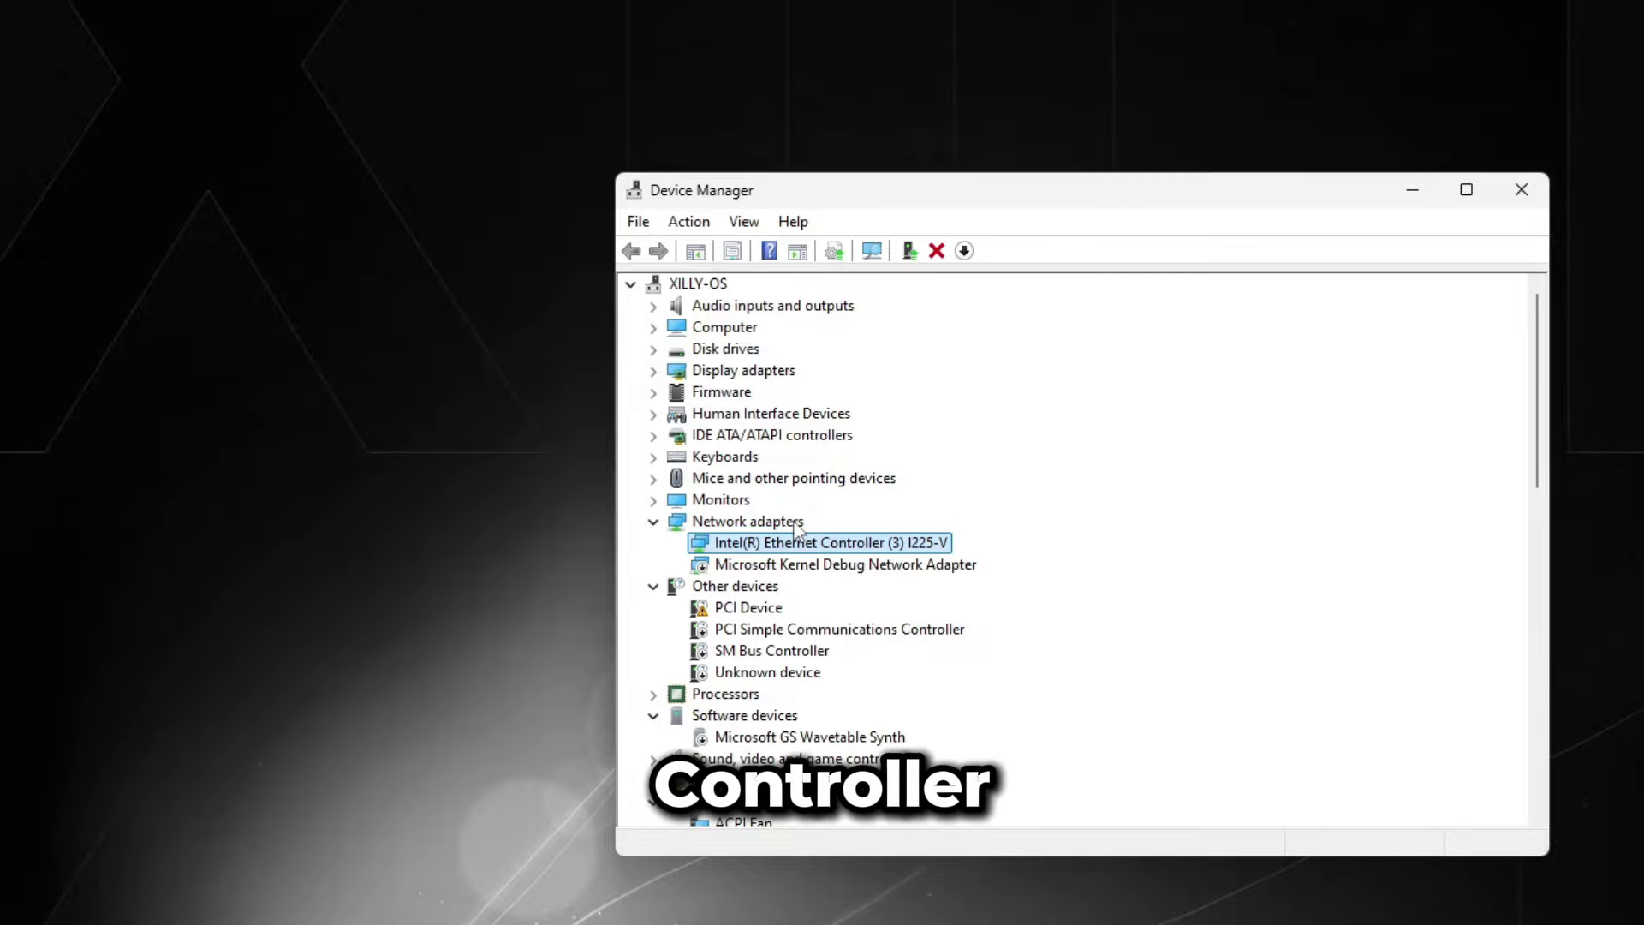
double_click(843, 542)
click(1208, 310)
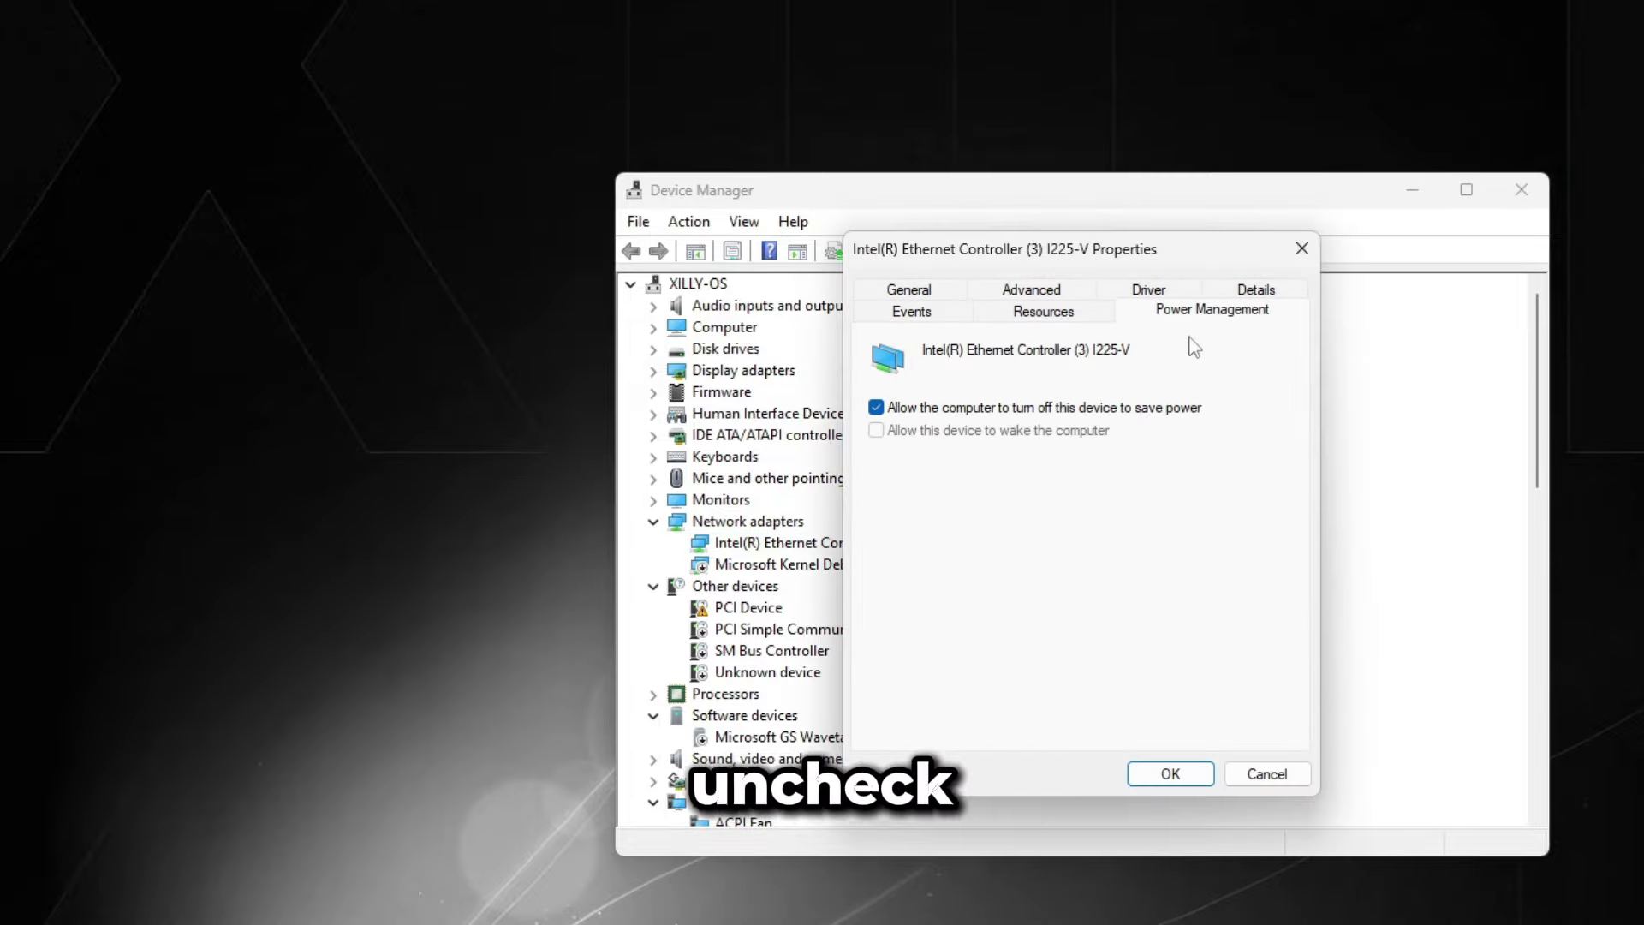
click(897, 408)
- Set the Ethernet controller's advanced properties ARP Offload and Enable PME to Disabled
click(1032, 293)
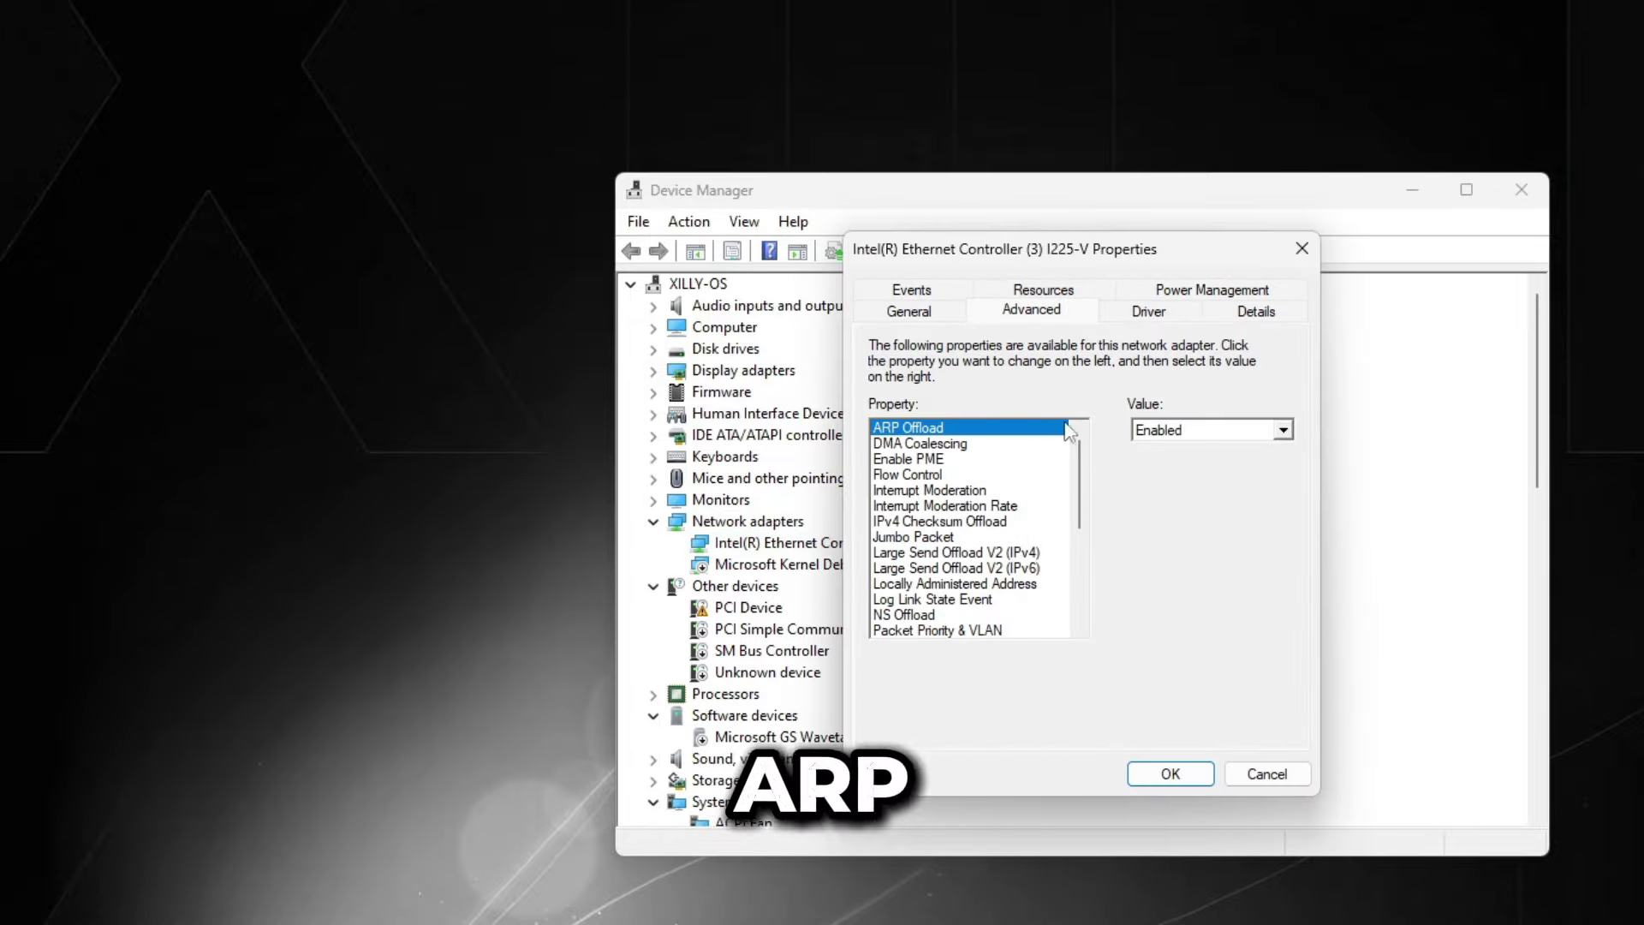
click(1164, 430)
click(1152, 445)
click(997, 460)
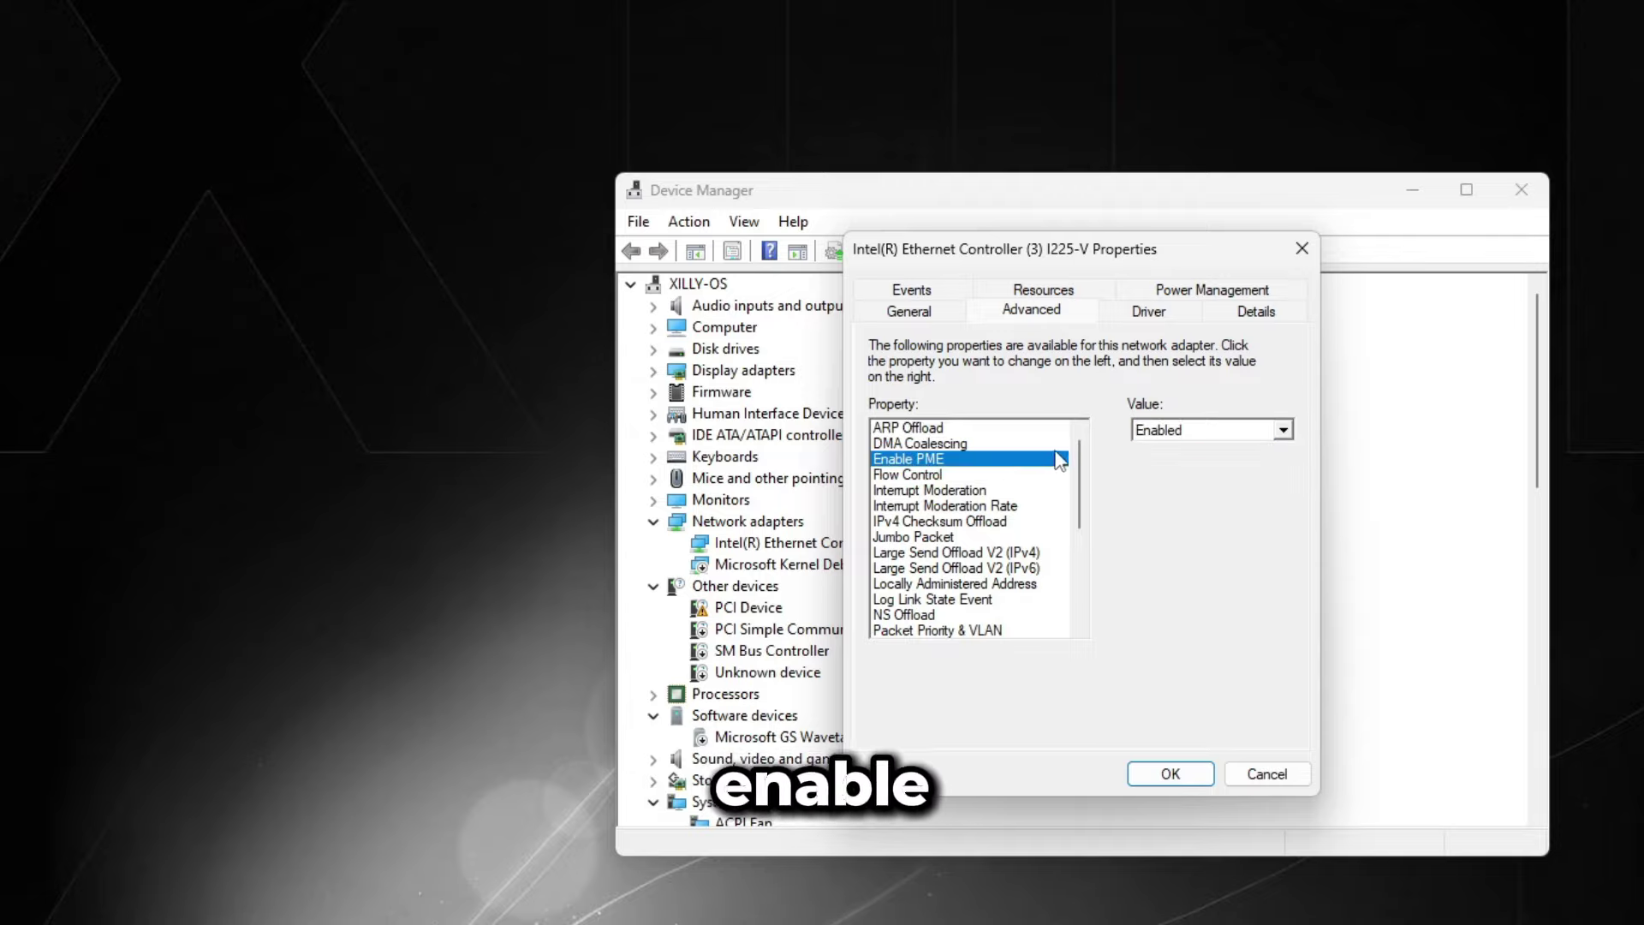
click(1282, 430)
click(1158, 447)
- Set the adapter's Flow Control and Interrupt Moderation properties to Disabled
click(908, 474)
click(1282, 429)
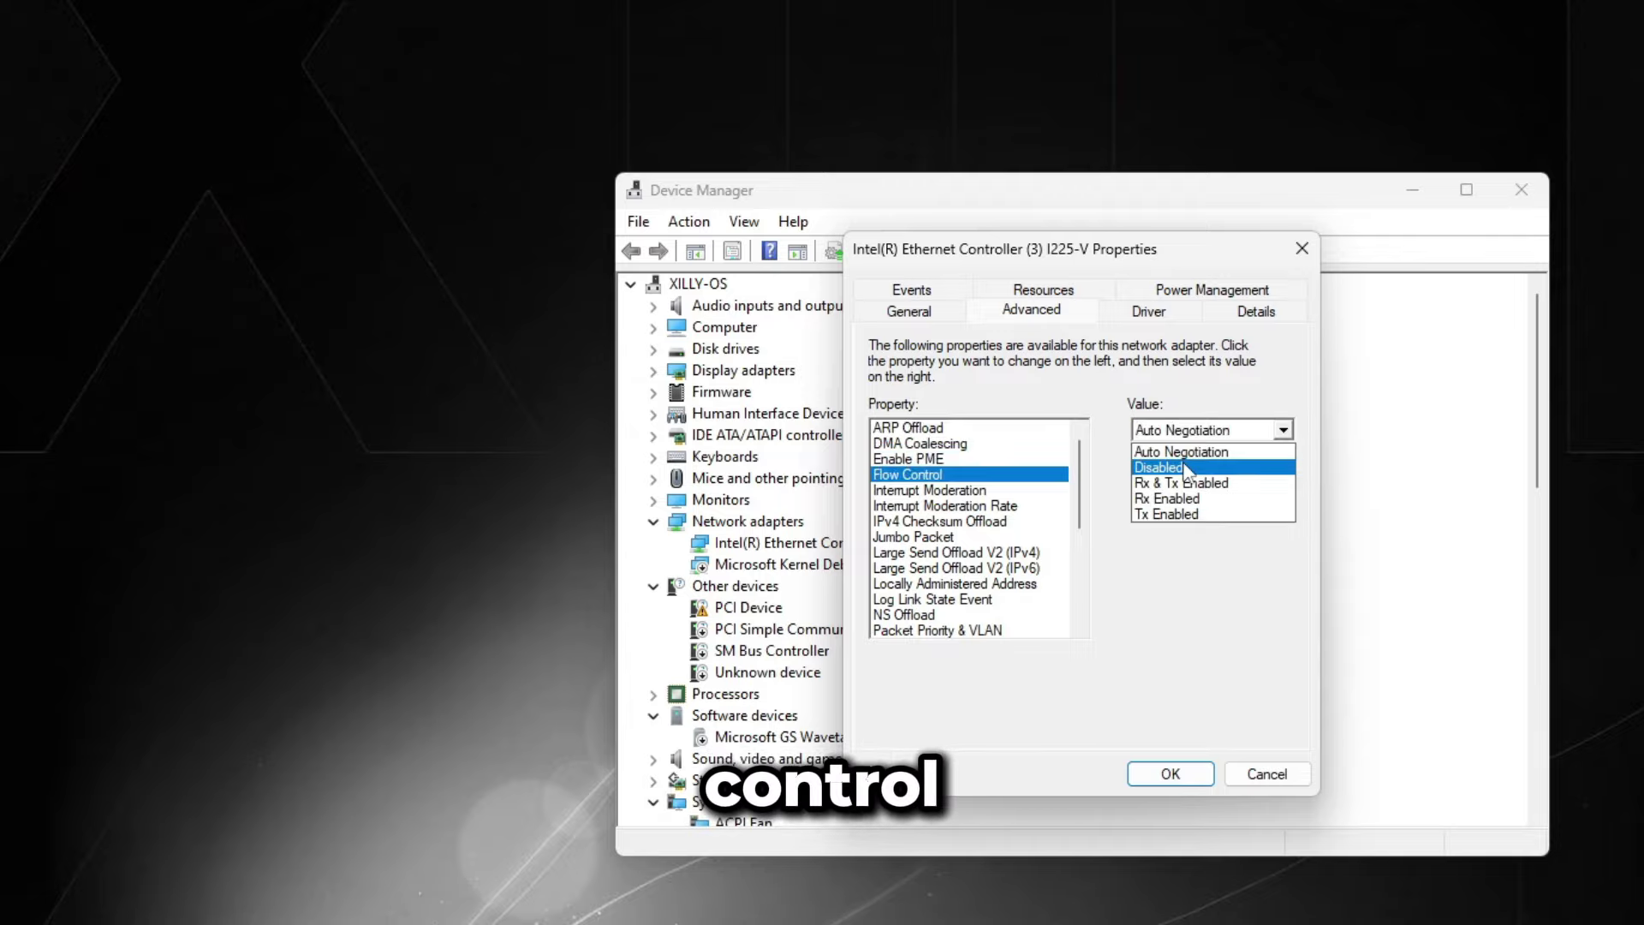
click(1188, 462)
click(959, 490)
click(1164, 435)
click(1152, 448)
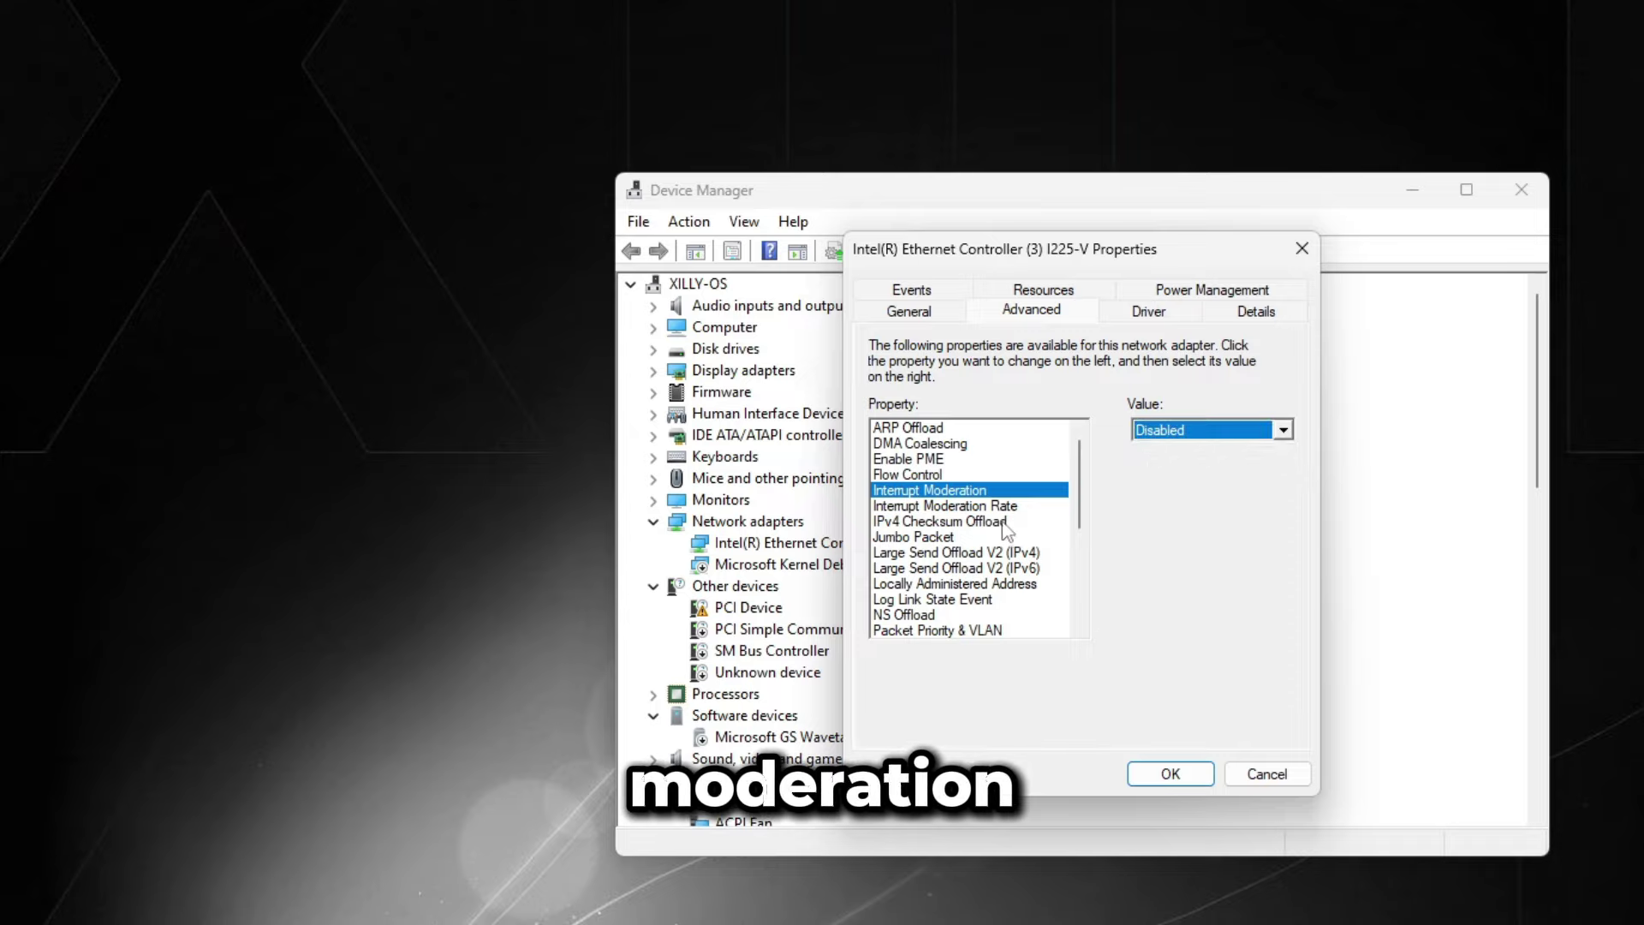
- Change the adapter's Interrupt Moderation Rate and set IPv4 Checksum Offload to Disabled
click(1001, 505)
click(1167, 435)
click(1152, 533)
click(939, 521)
click(1282, 430)
click(1164, 449)
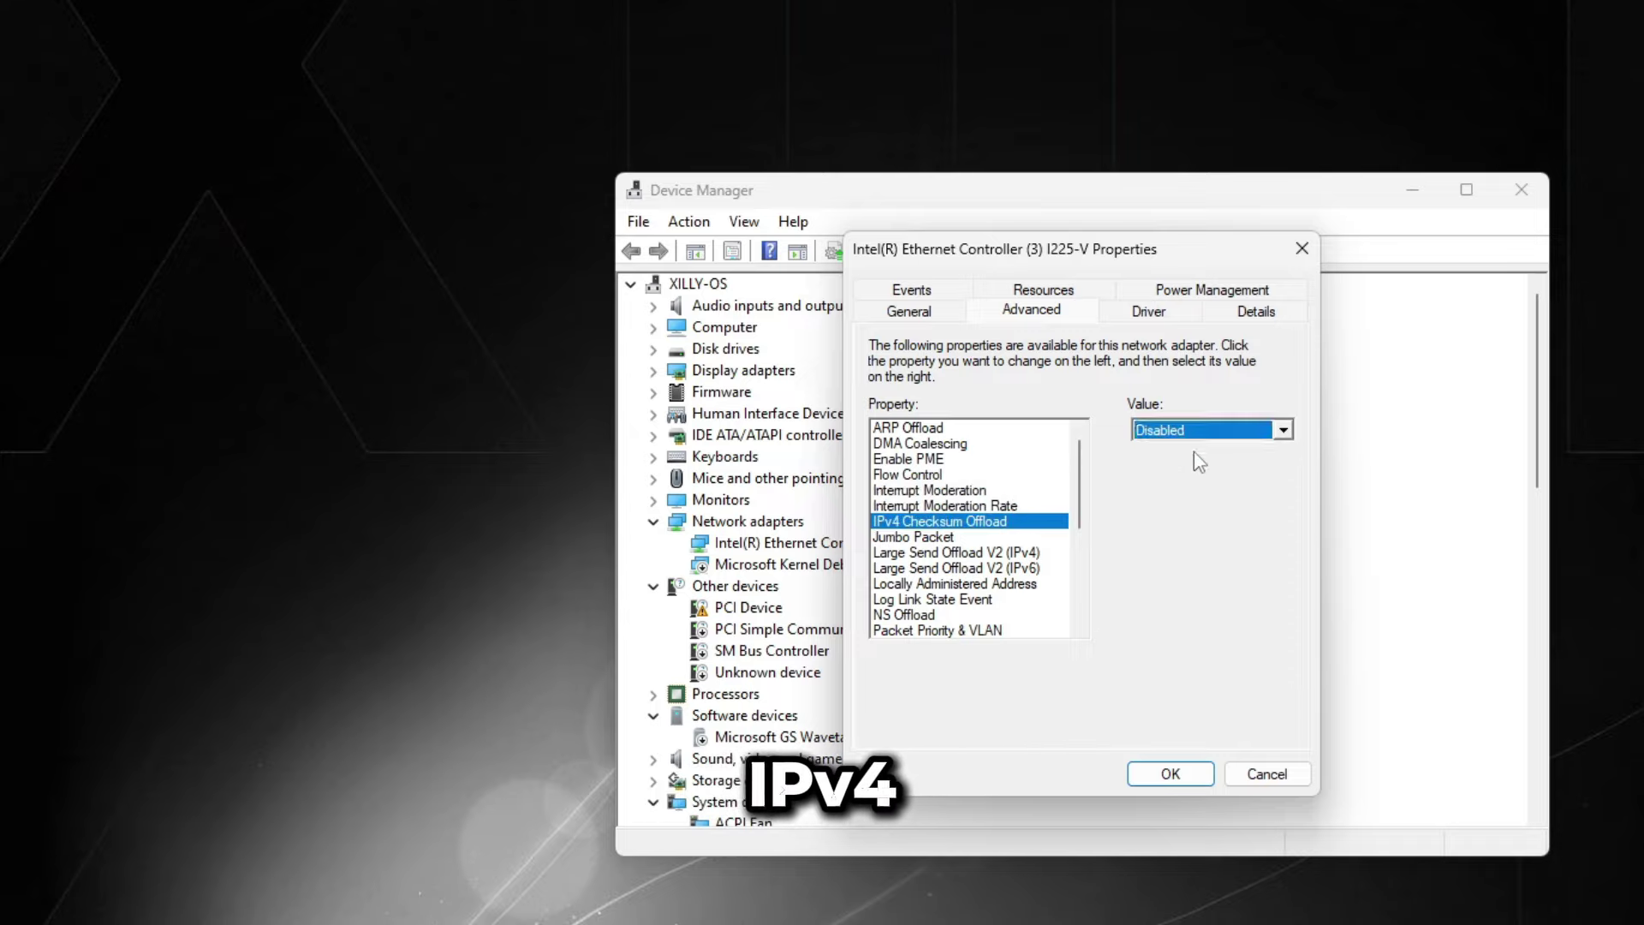
- Set Large Send Offload V2 to Disabled for both IPv4 and IPv6 on the adapter
click(995, 552)
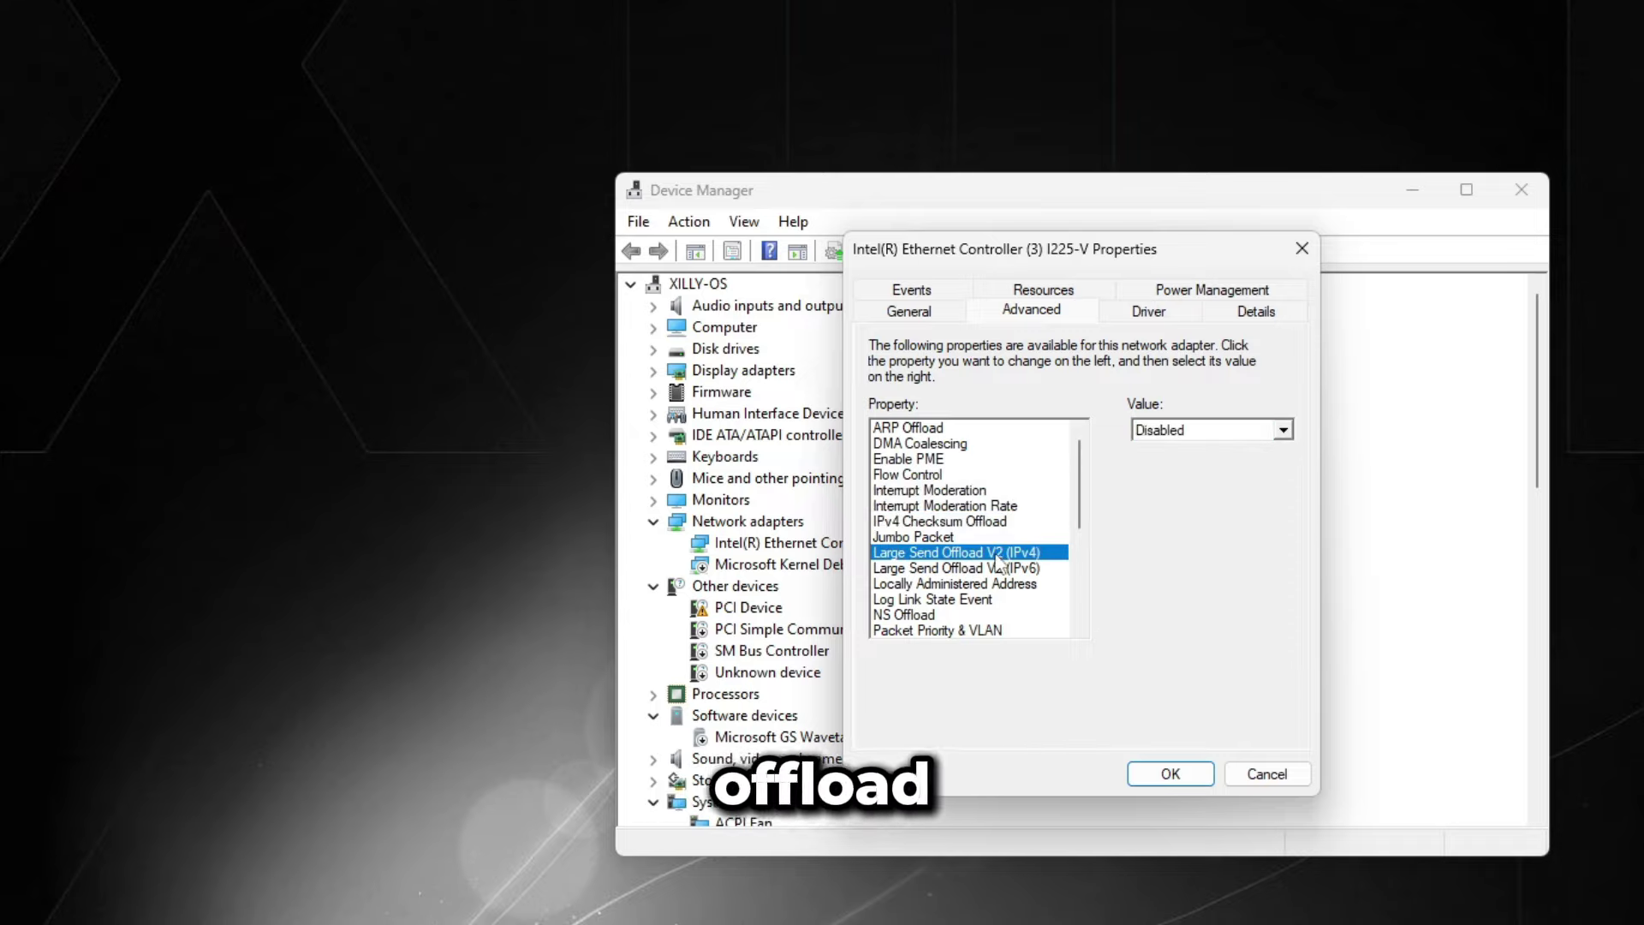
click(1199, 430)
click(1190, 449)
click(1053, 568)
click(1175, 435)
click(1164, 448)
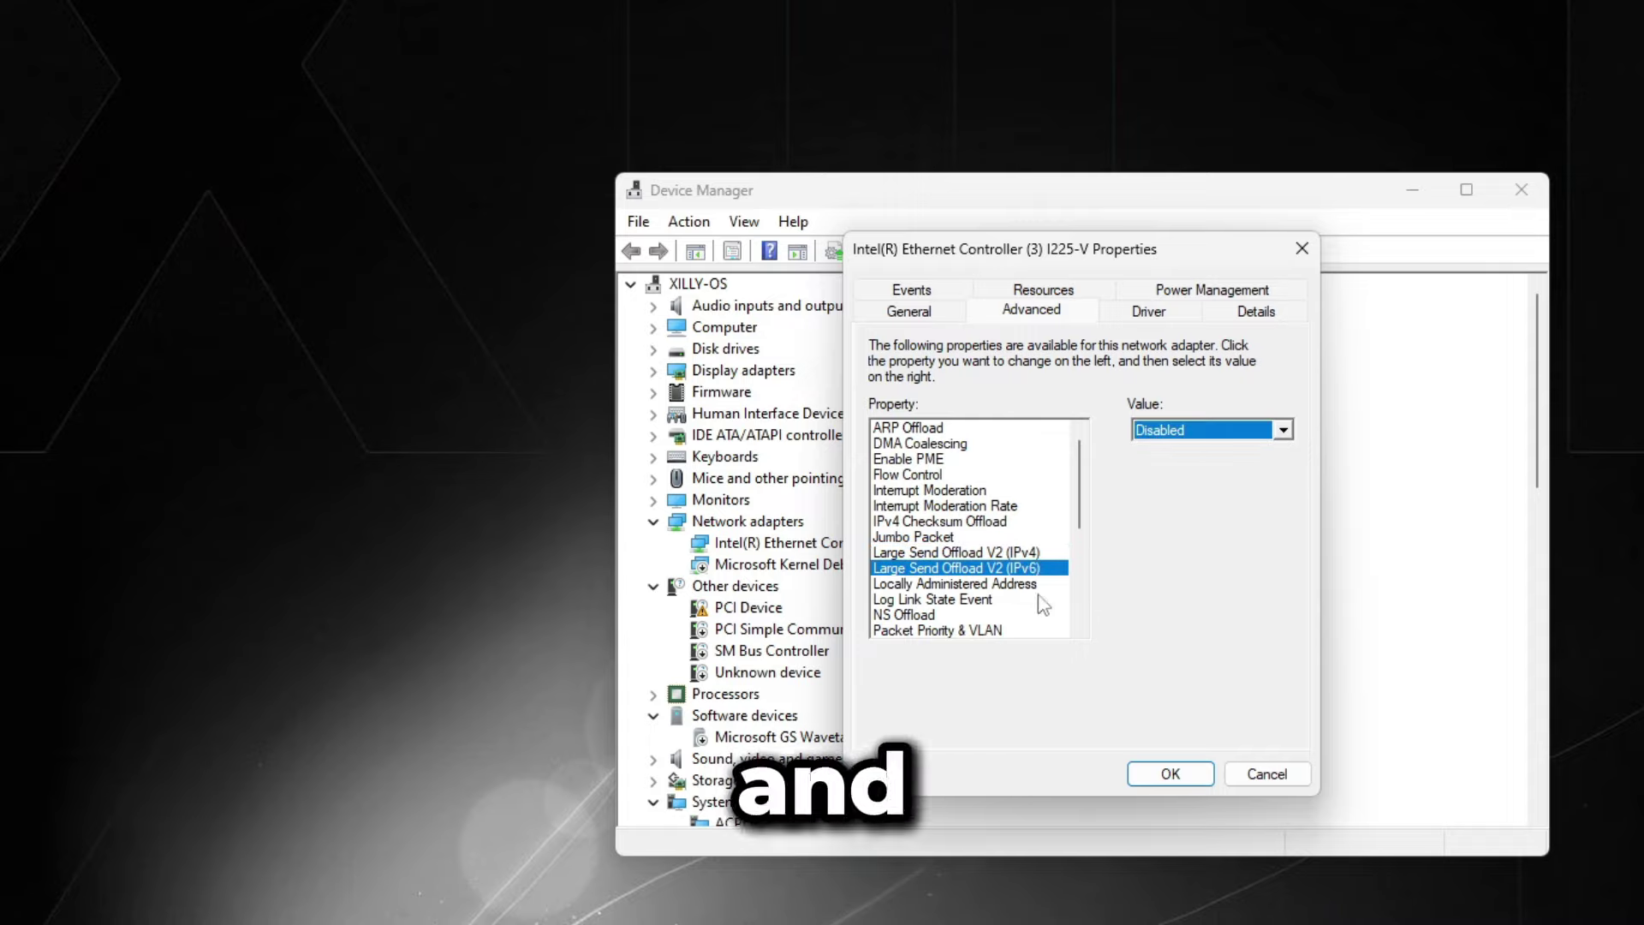
- Set NS Offload to Disabled and Packet Priority & VLAN to Packet Priority Enabled
click(972, 615)
scroll(971, 615, down, 4)
click(1198, 429)
click(1156, 449)
click(1042, 445)
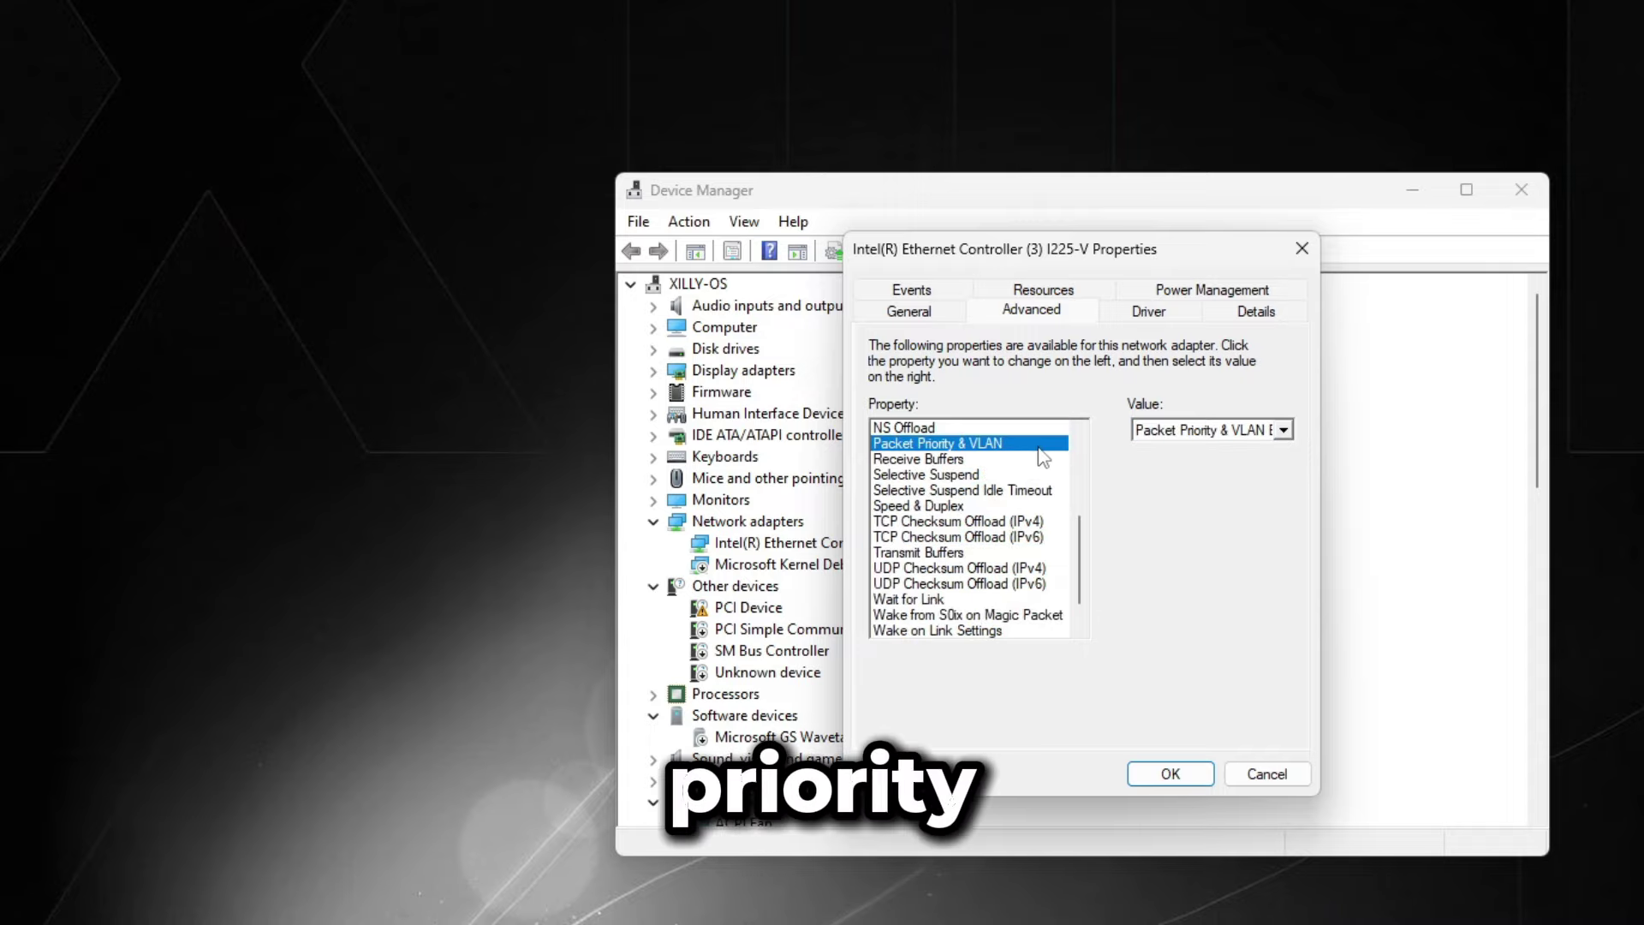
click(1197, 432)
click(1173, 483)
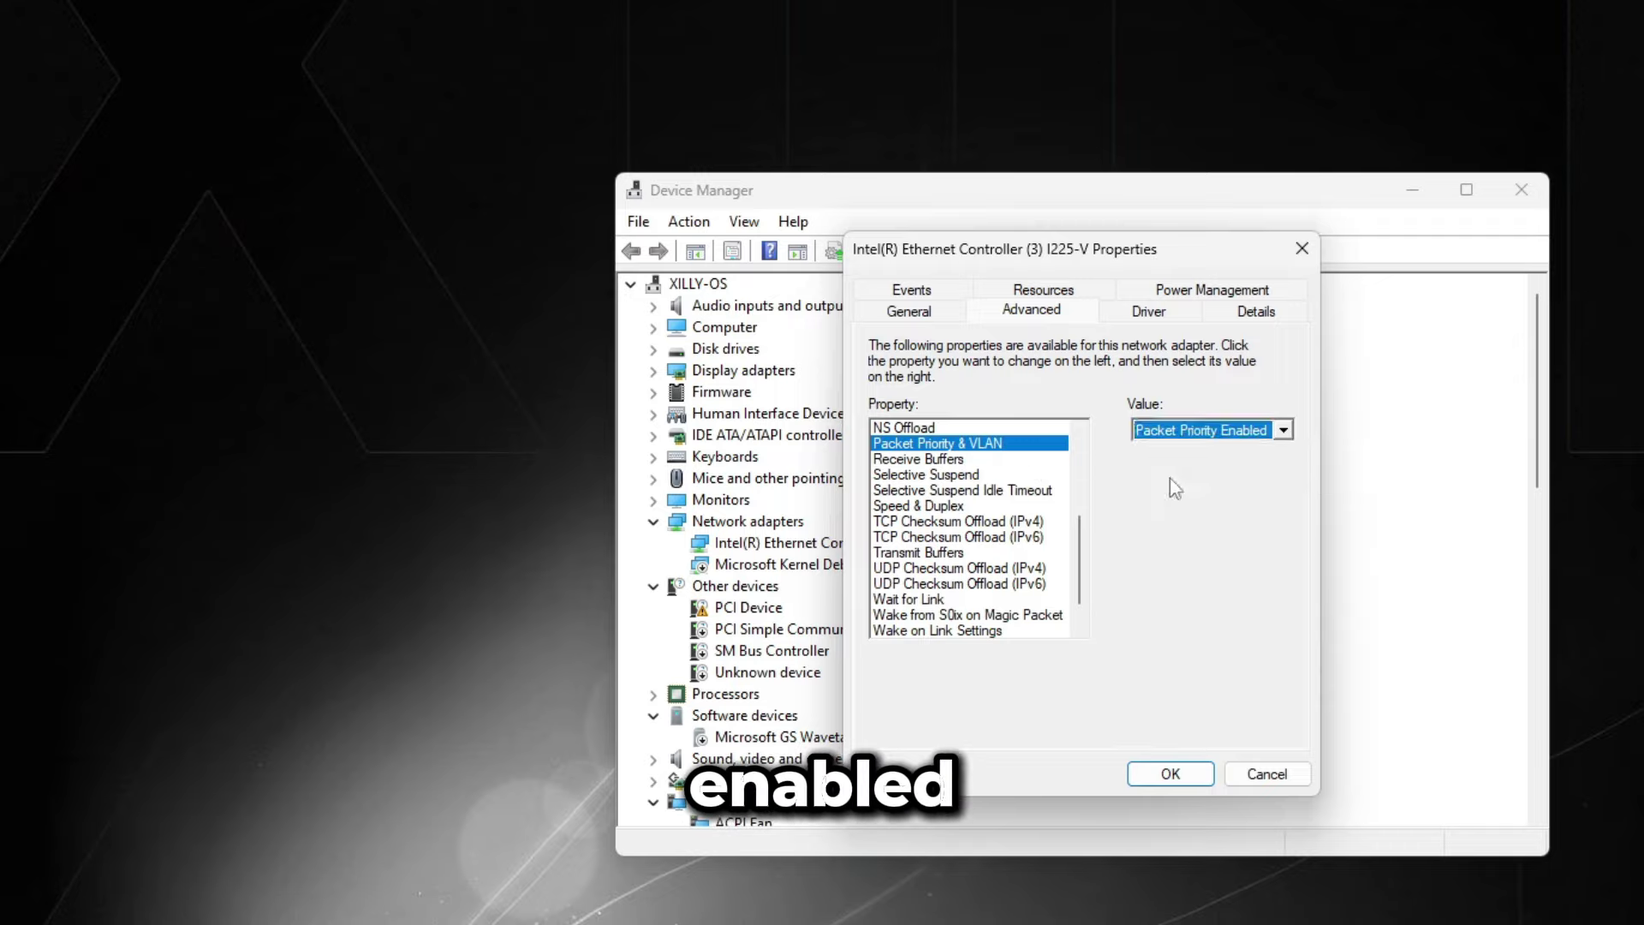
- Set the adapter's Selective Suspend property to Disabled
click(1025, 476)
click(1190, 432)
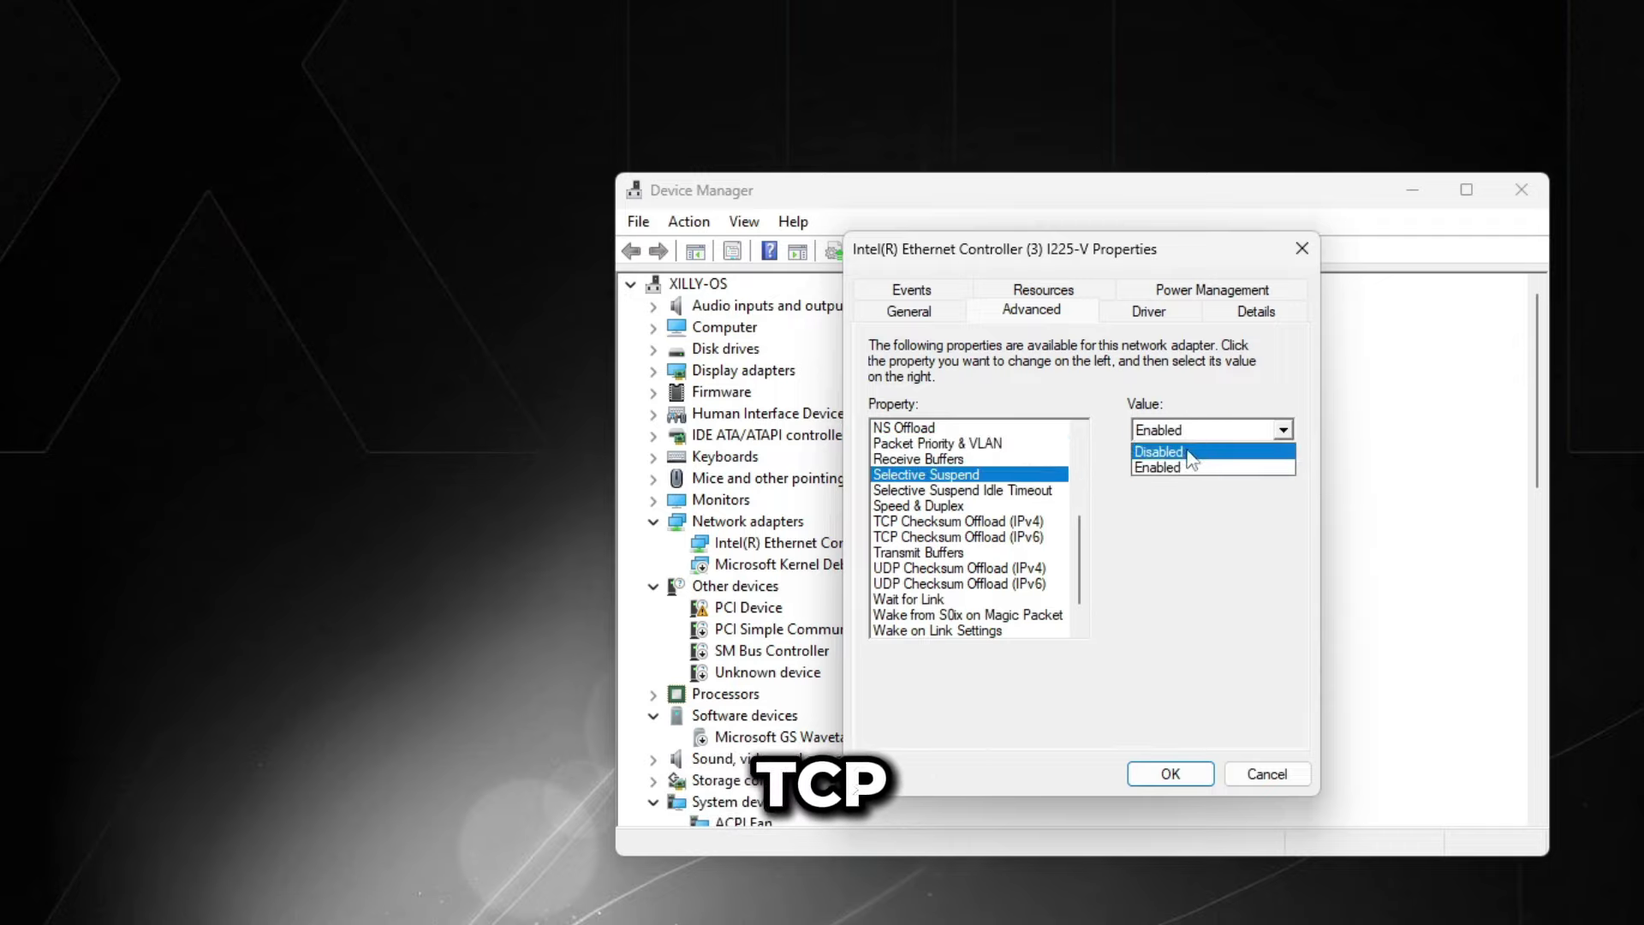
click(1186, 445)
- Check the adapter's TCP and UDP Checksum Offload properties and set Wait for Link to Off
click(1010, 524)
click(985, 569)
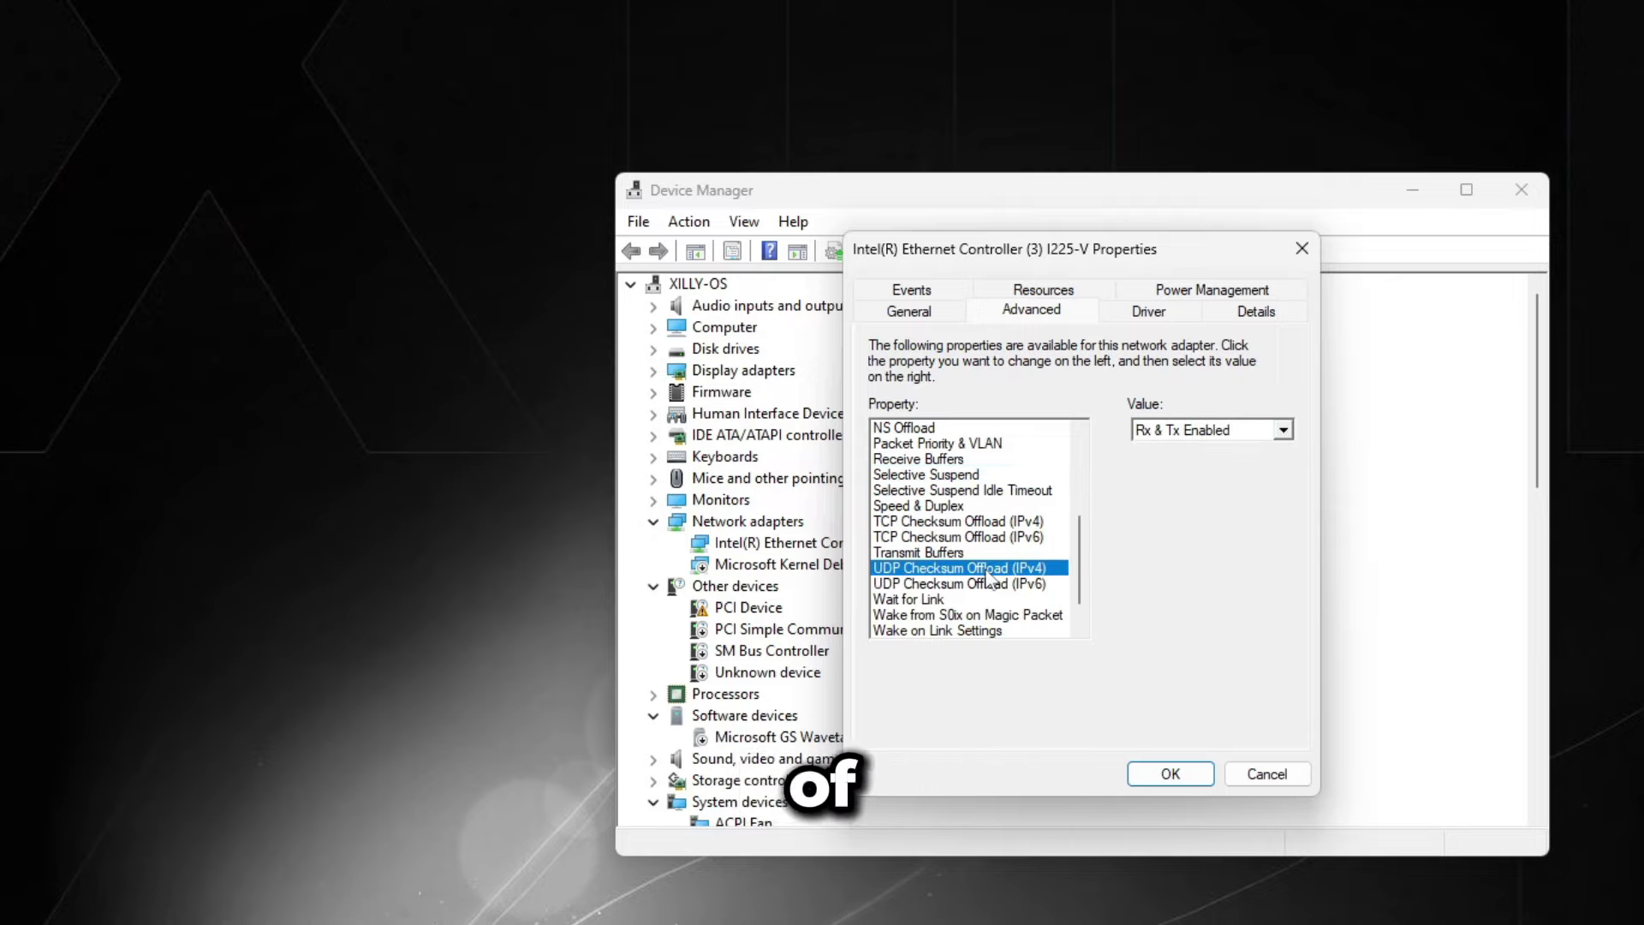
click(1000, 537)
click(942, 599)
click(1281, 430)
click(1164, 462)
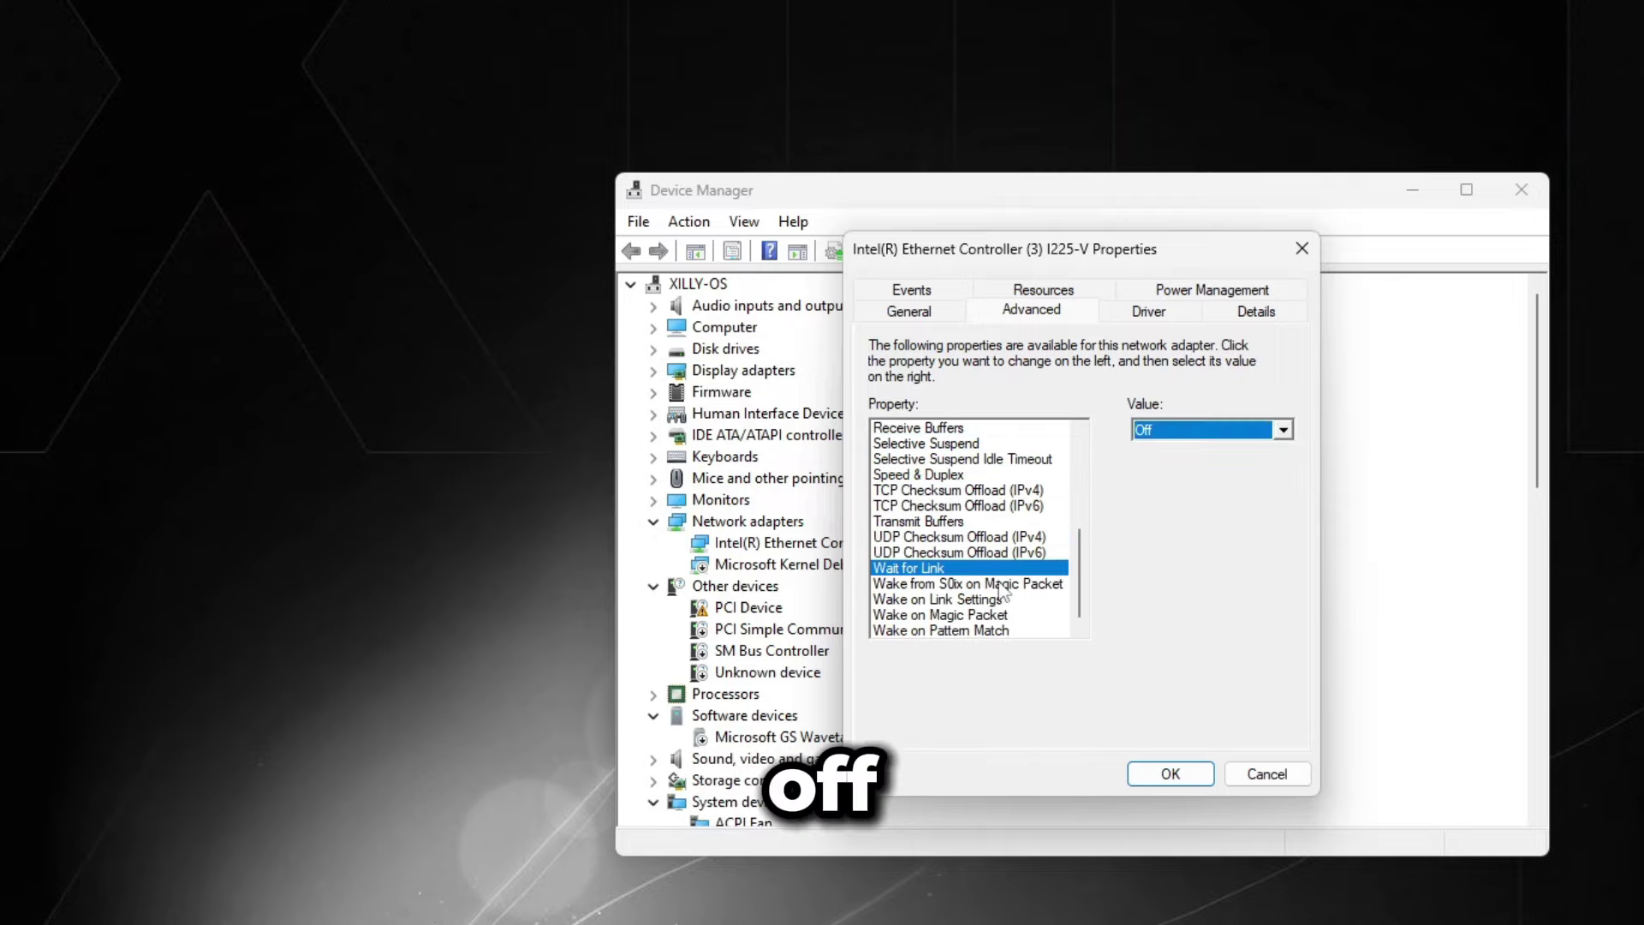
- Set Wake from S0ix on Magic Packet and Wake on Link Settings to Disabled
click(991, 583)
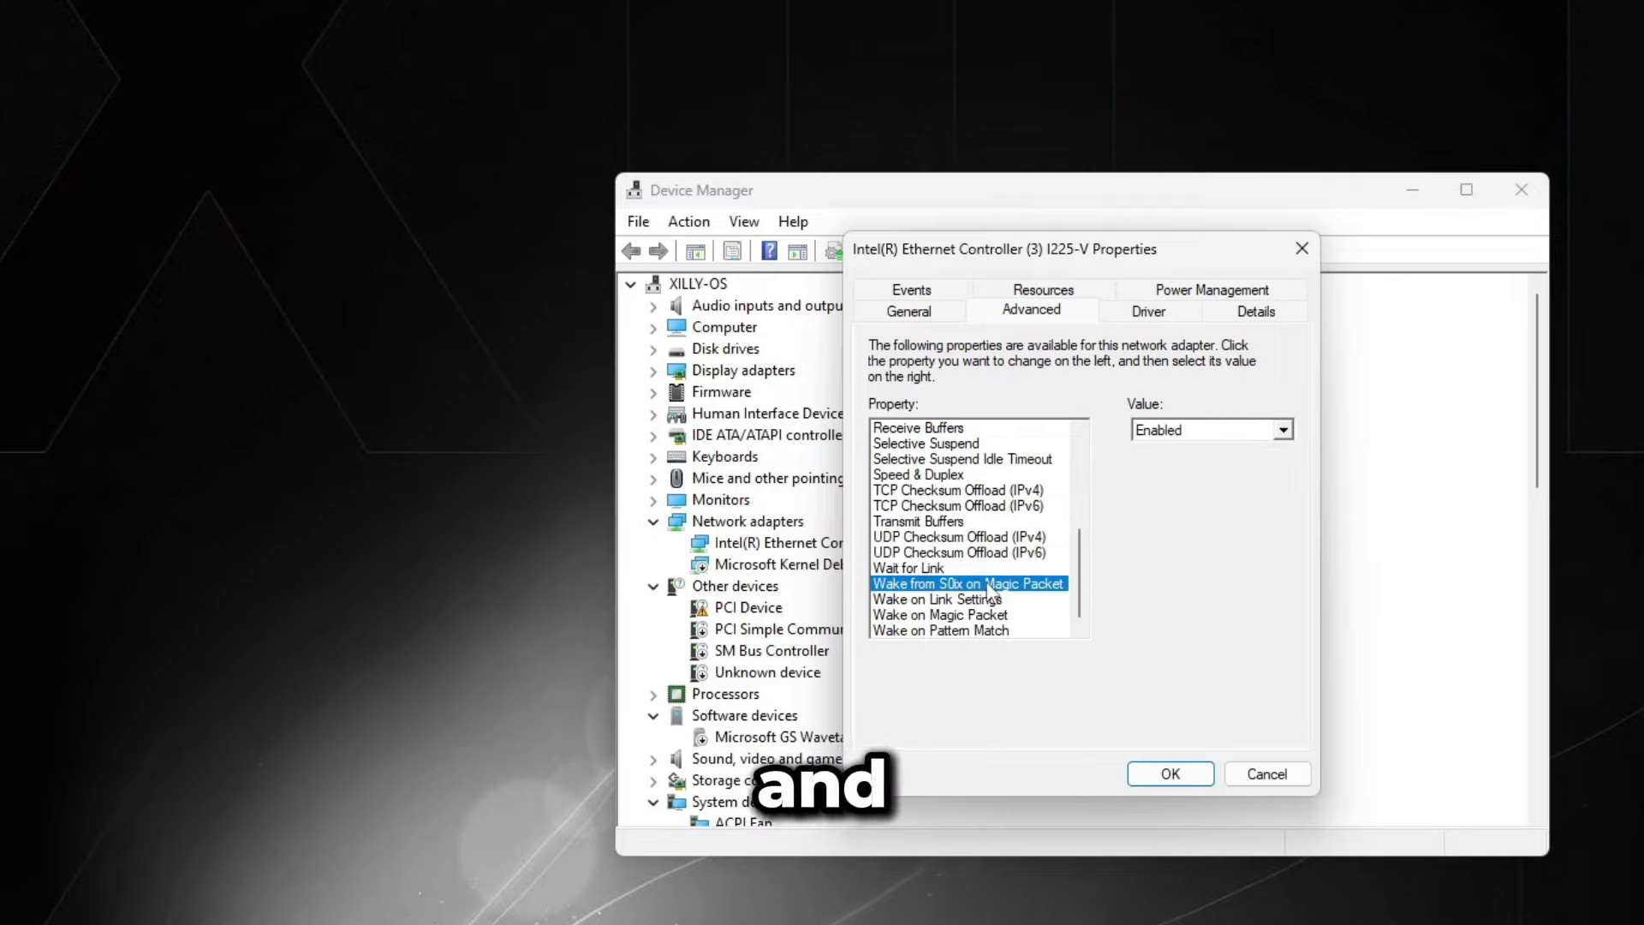
click(1195, 431)
click(1190, 456)
click(998, 600)
click(1282, 430)
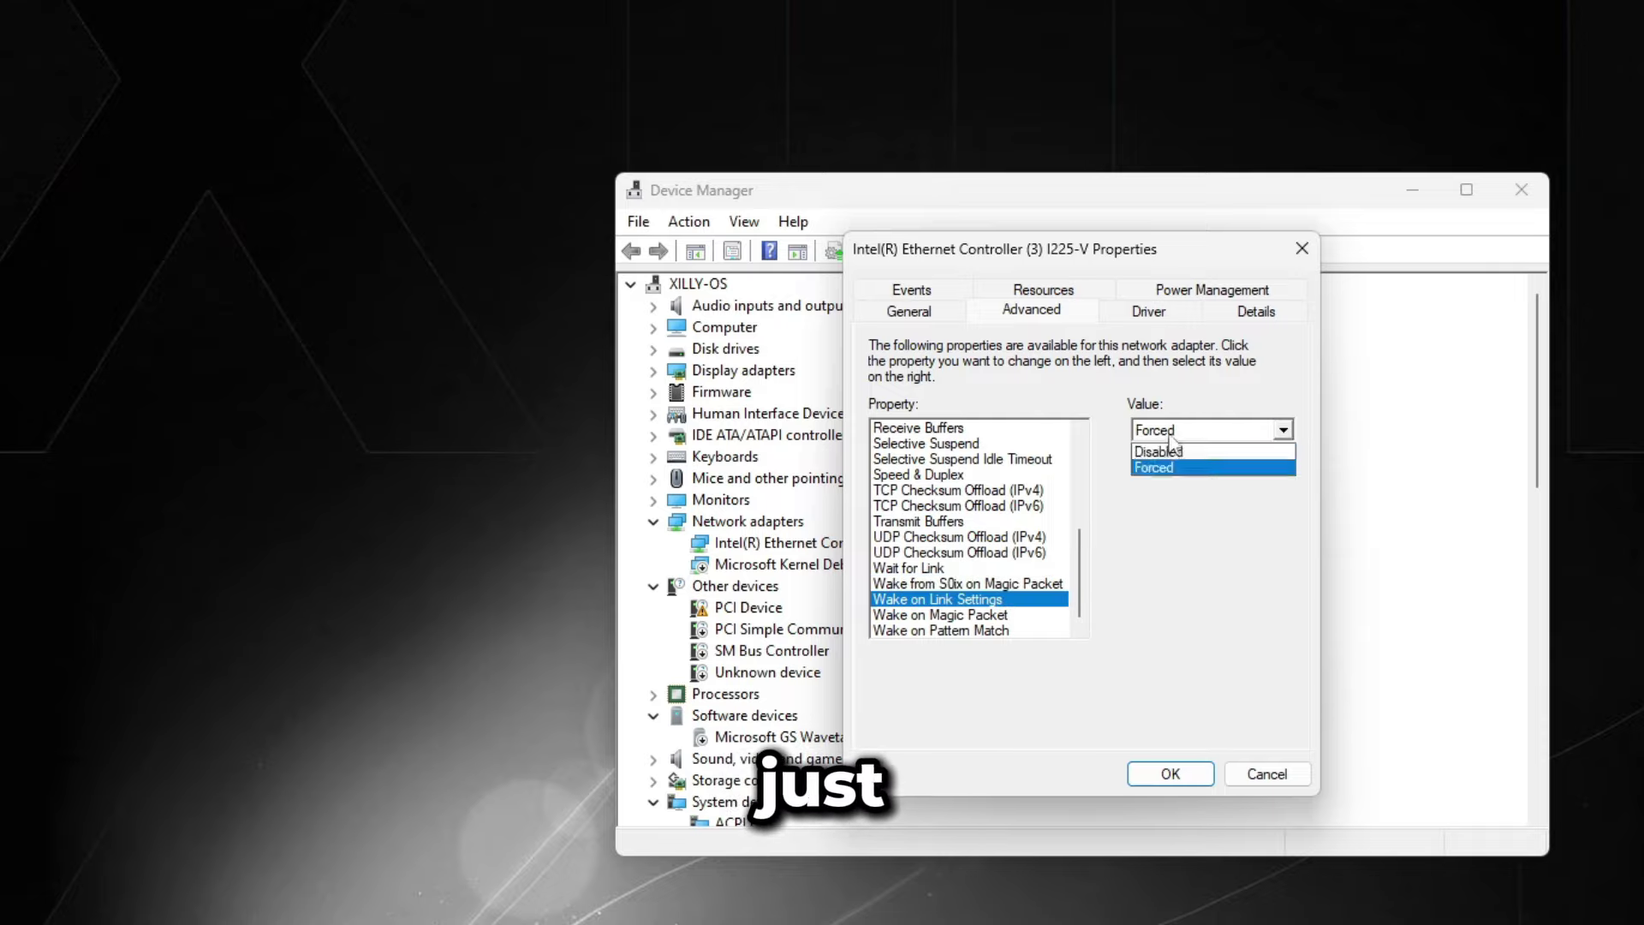
click(1155, 467)
click(1199, 430)
click(1158, 451)
- Set Wake on Pattern Match to Enabled and show the adapter's power management settings
click(940, 630)
click(1281, 430)
click(1164, 467)
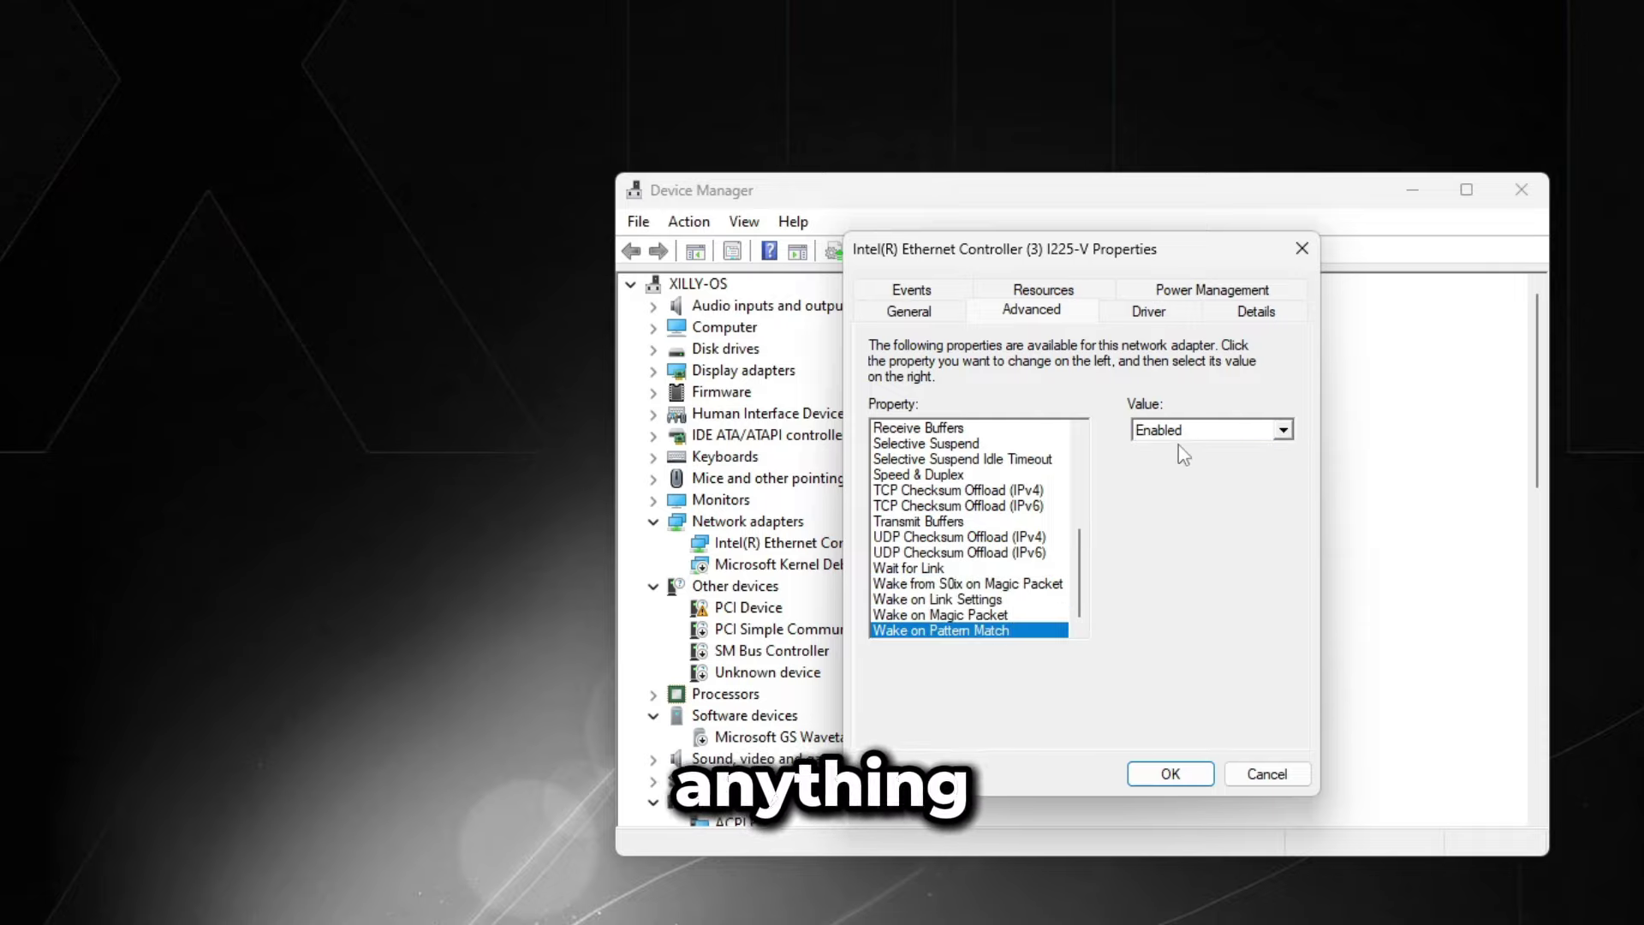
click(1212, 290)
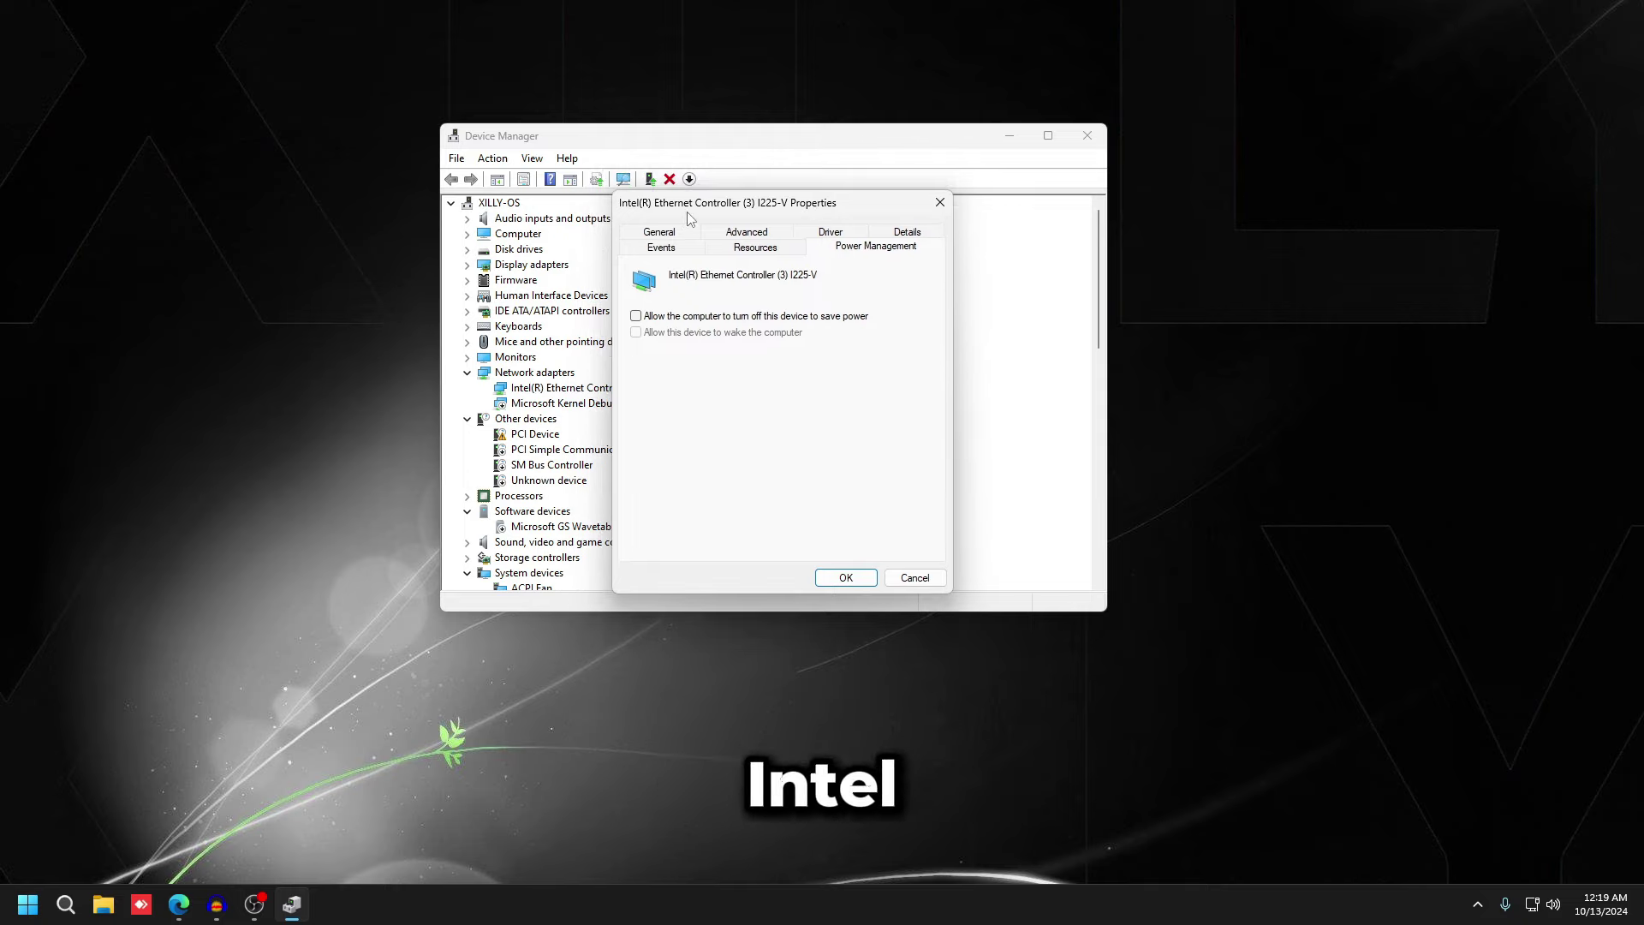
- Open Registry Editor and expand HKEY_LOCAL_MACHINE\SYSTEM\CurrentControlSet
text(reg)
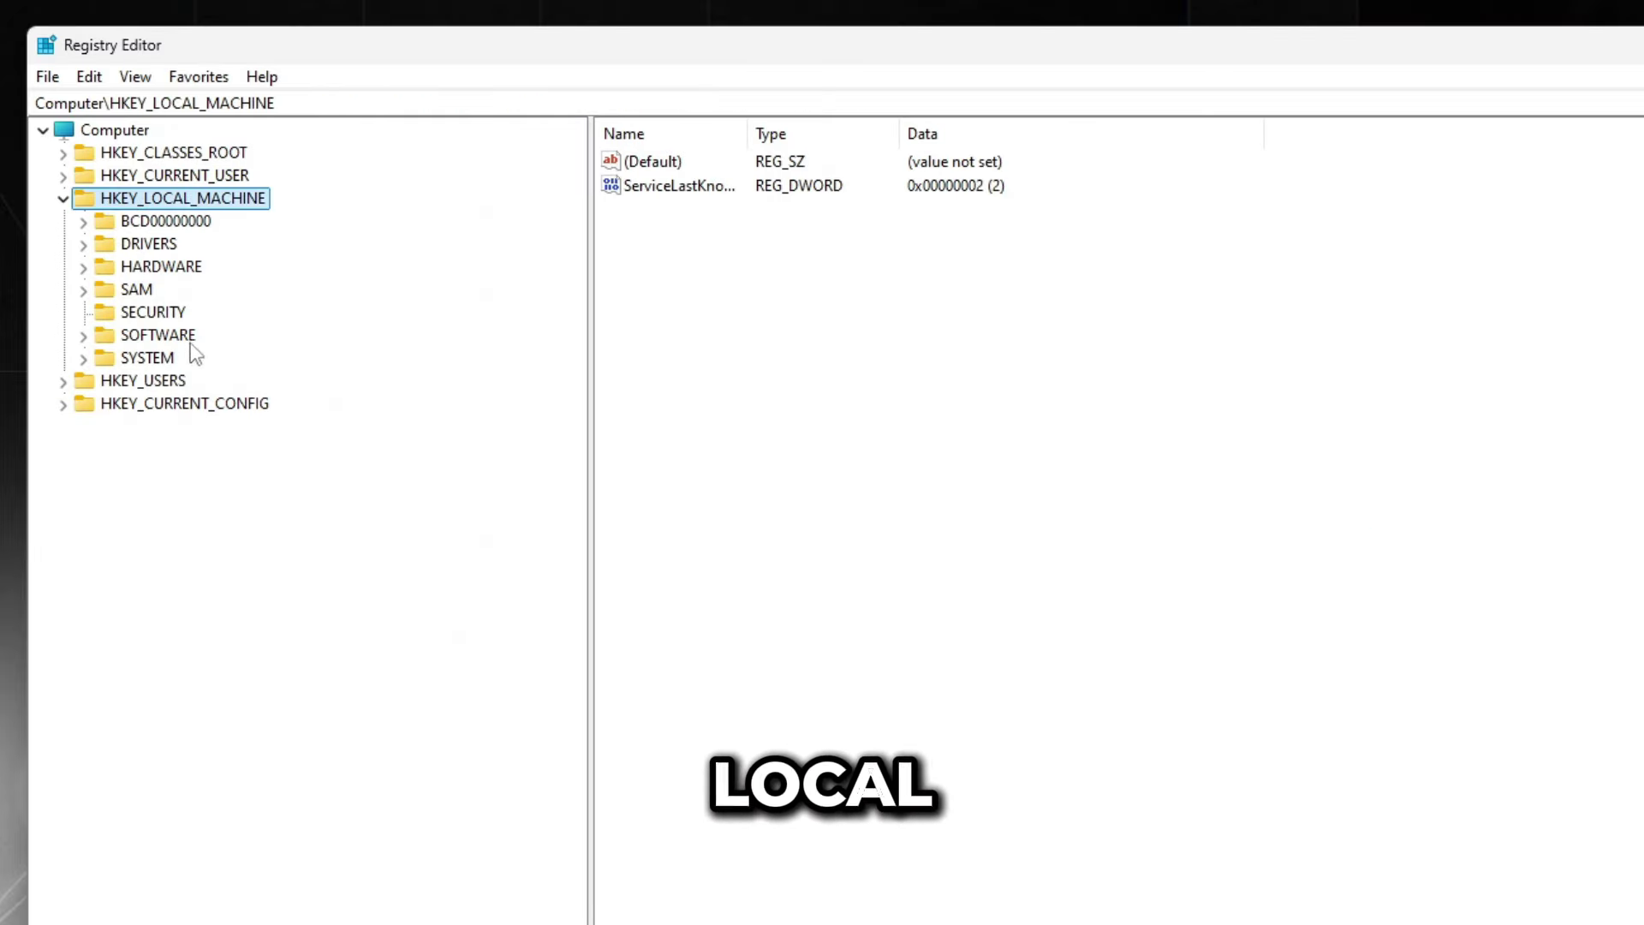
click(147, 357)
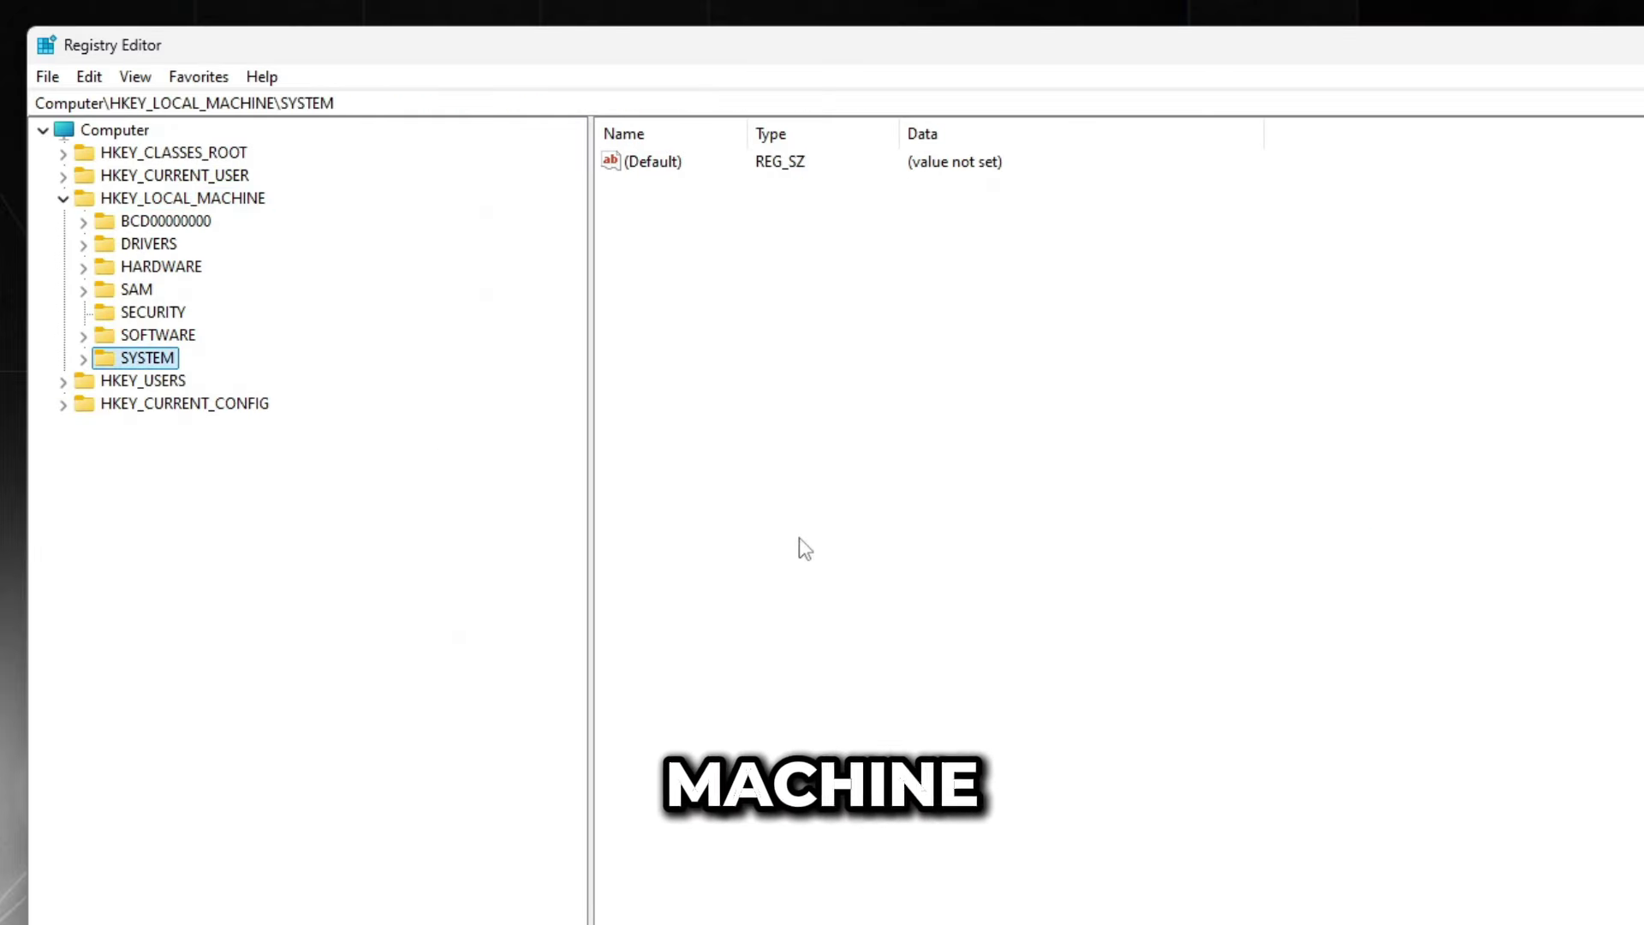
click(83, 357)
click(123, 222)
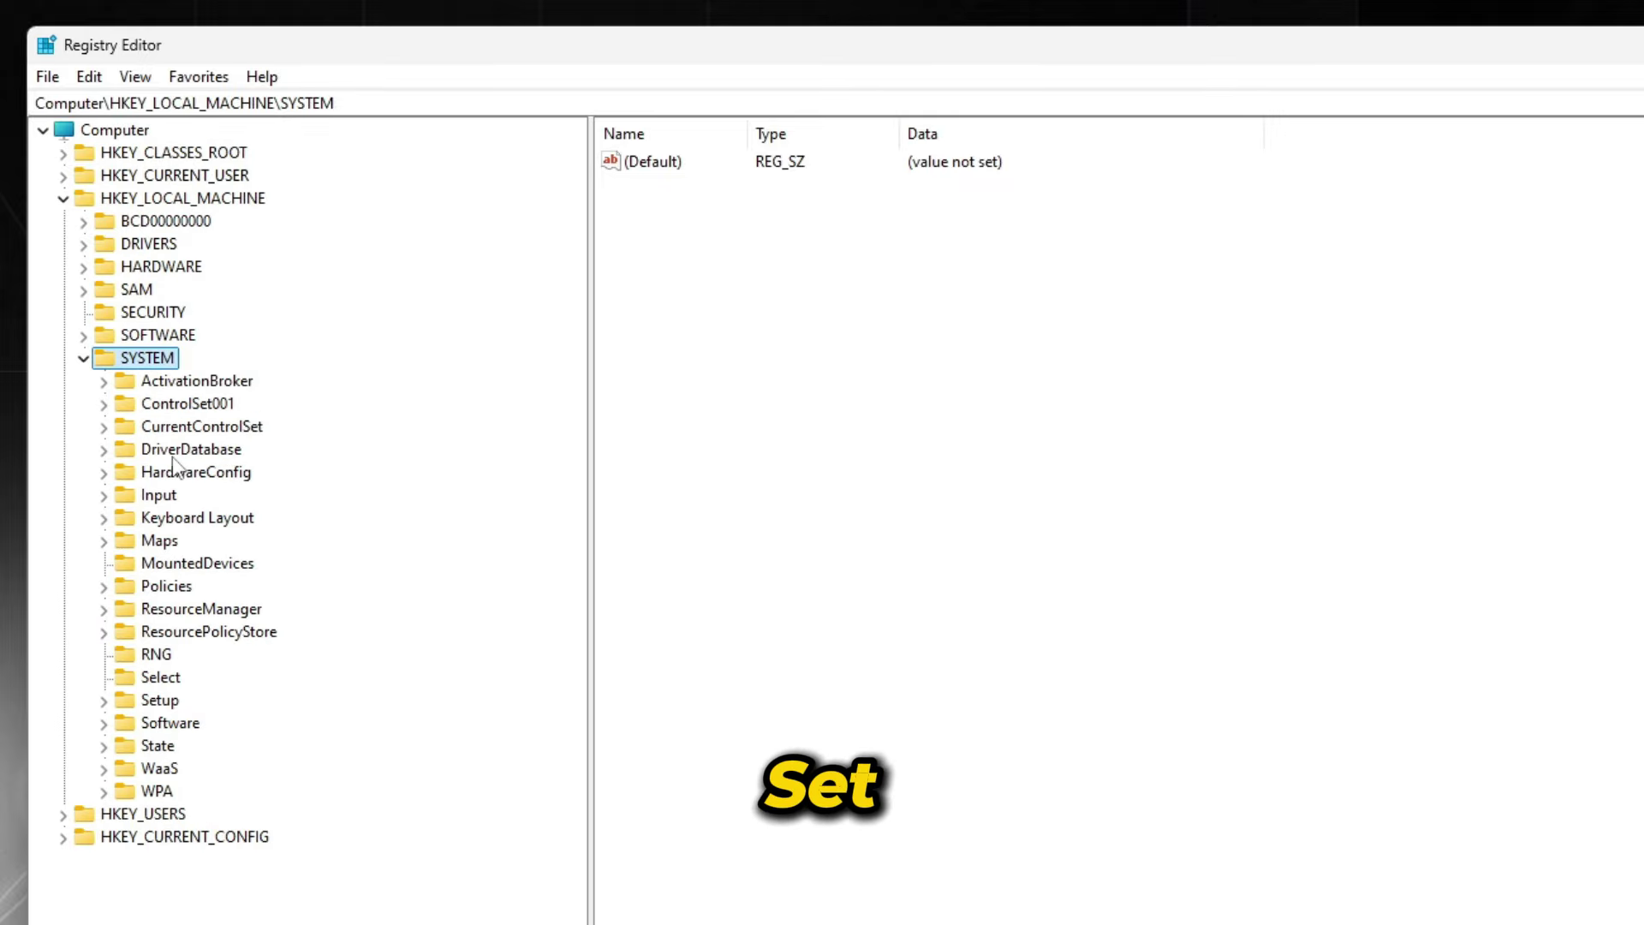
click(171, 426)
click(104, 426)
click(125, 152)
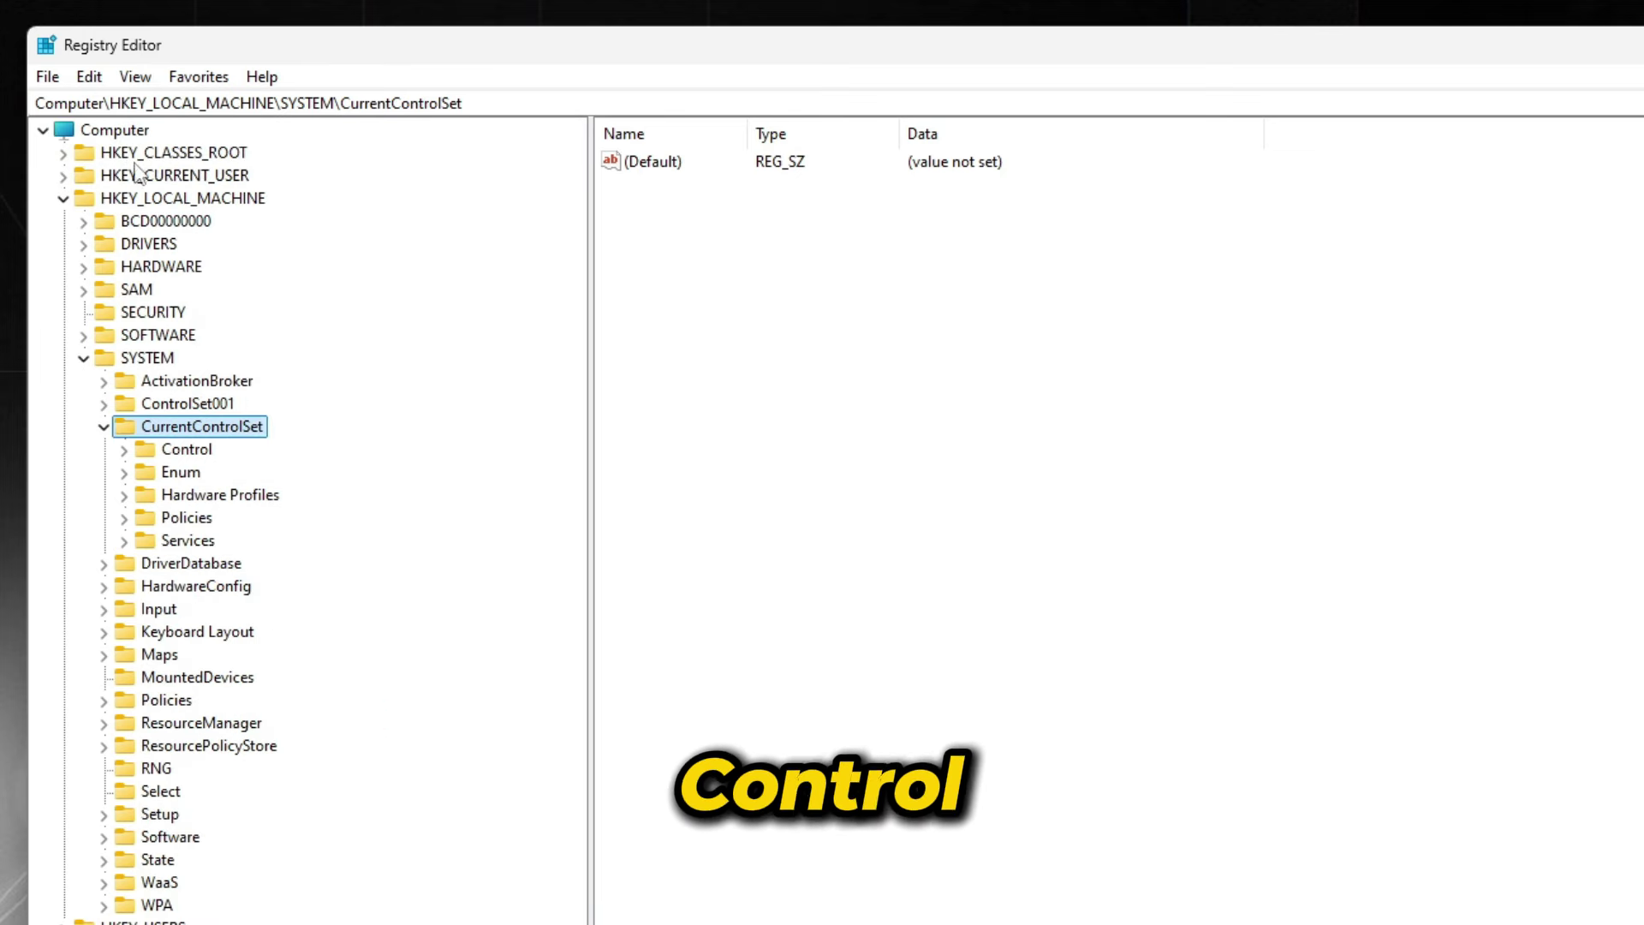
- Expand Control\Class under CurrentControlSet and select the {4d36e972-e325-11ce-bfc1-08002be10318} key
click(185, 452)
click(125, 449)
click(192, 472)
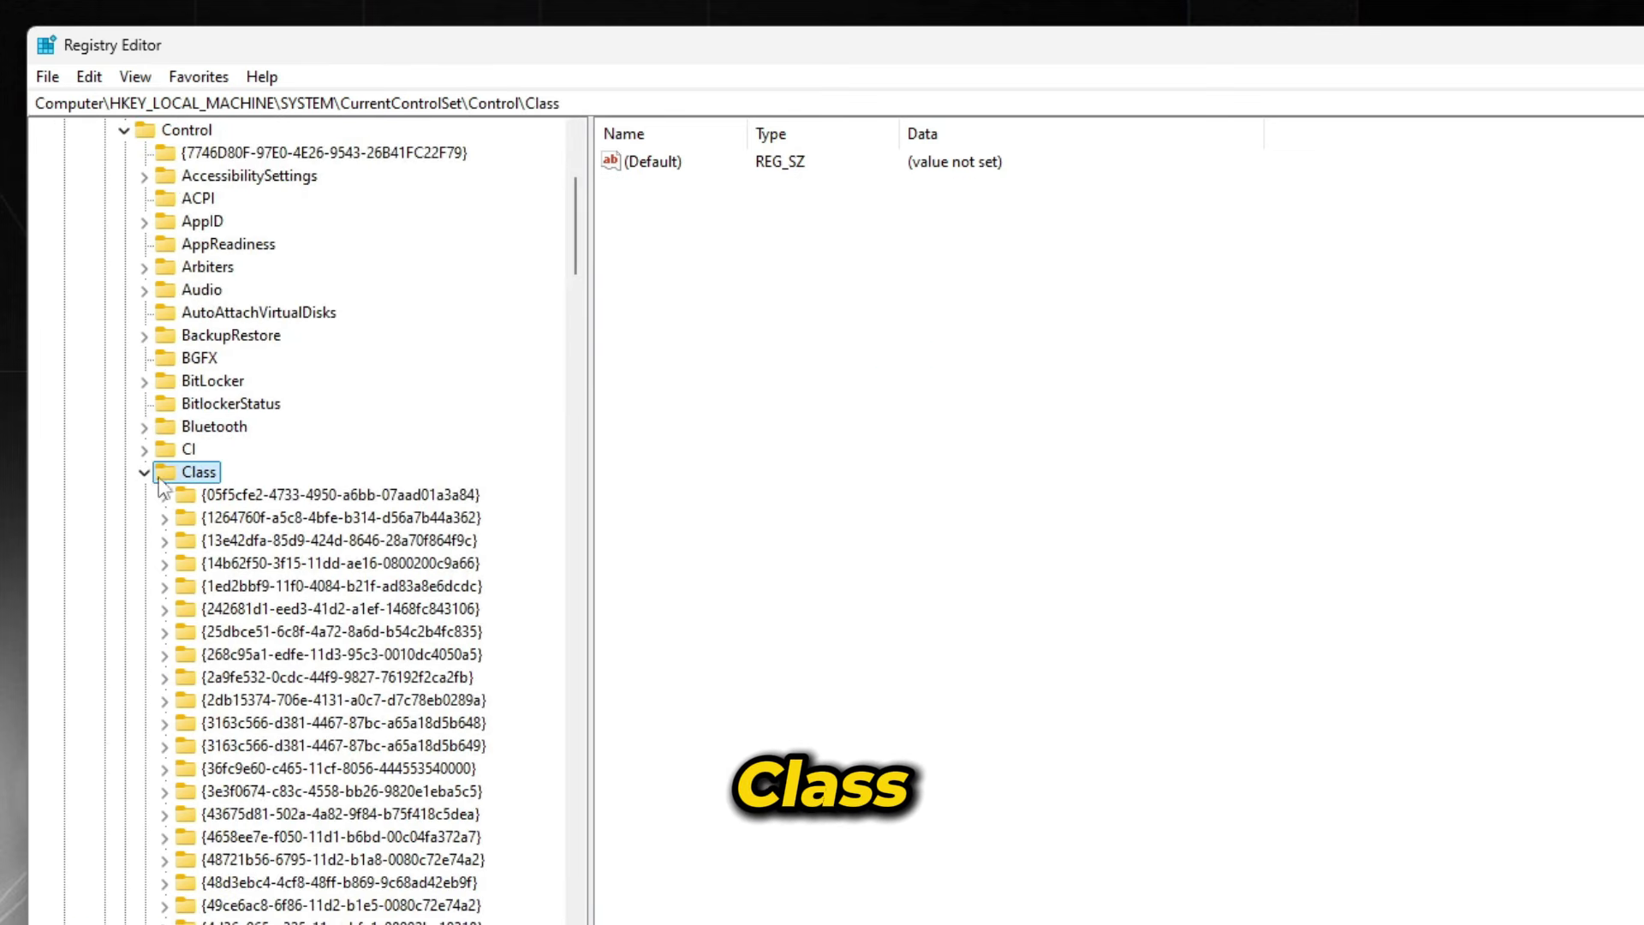
click(144, 472)
double_click(175, 478)
click(164, 860)
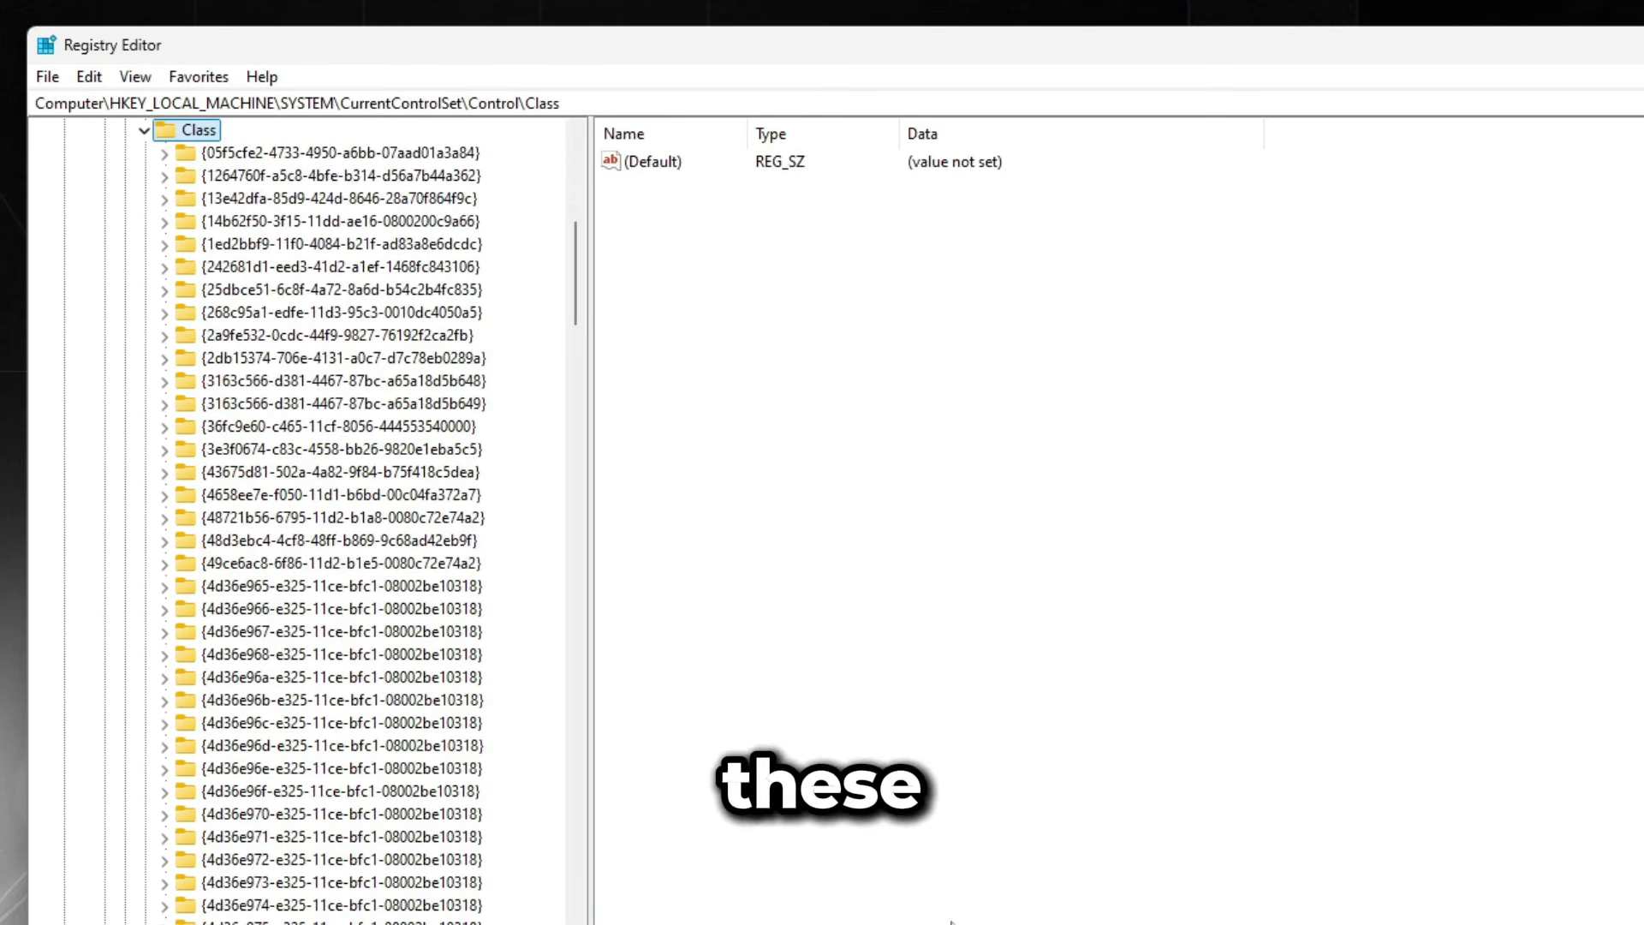
click(256, 865)
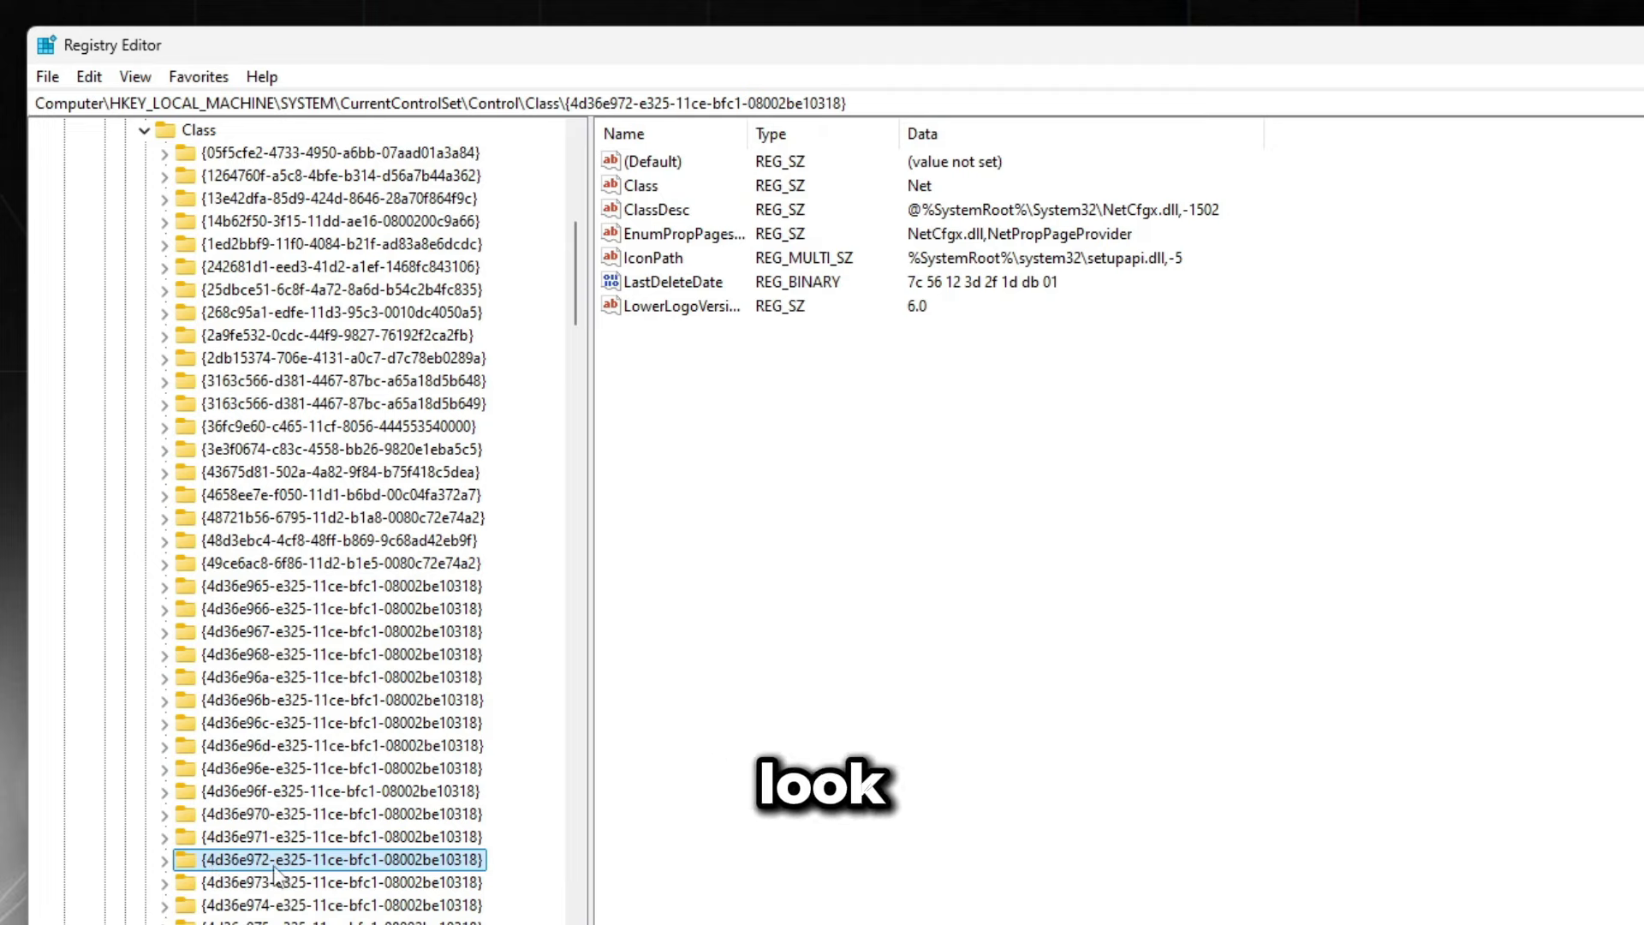
- Expand the selected class key and check the DriverDesc value of subkey 0000 to identify its adapter
scroll(162, 726, down, 2)
click(162, 724)
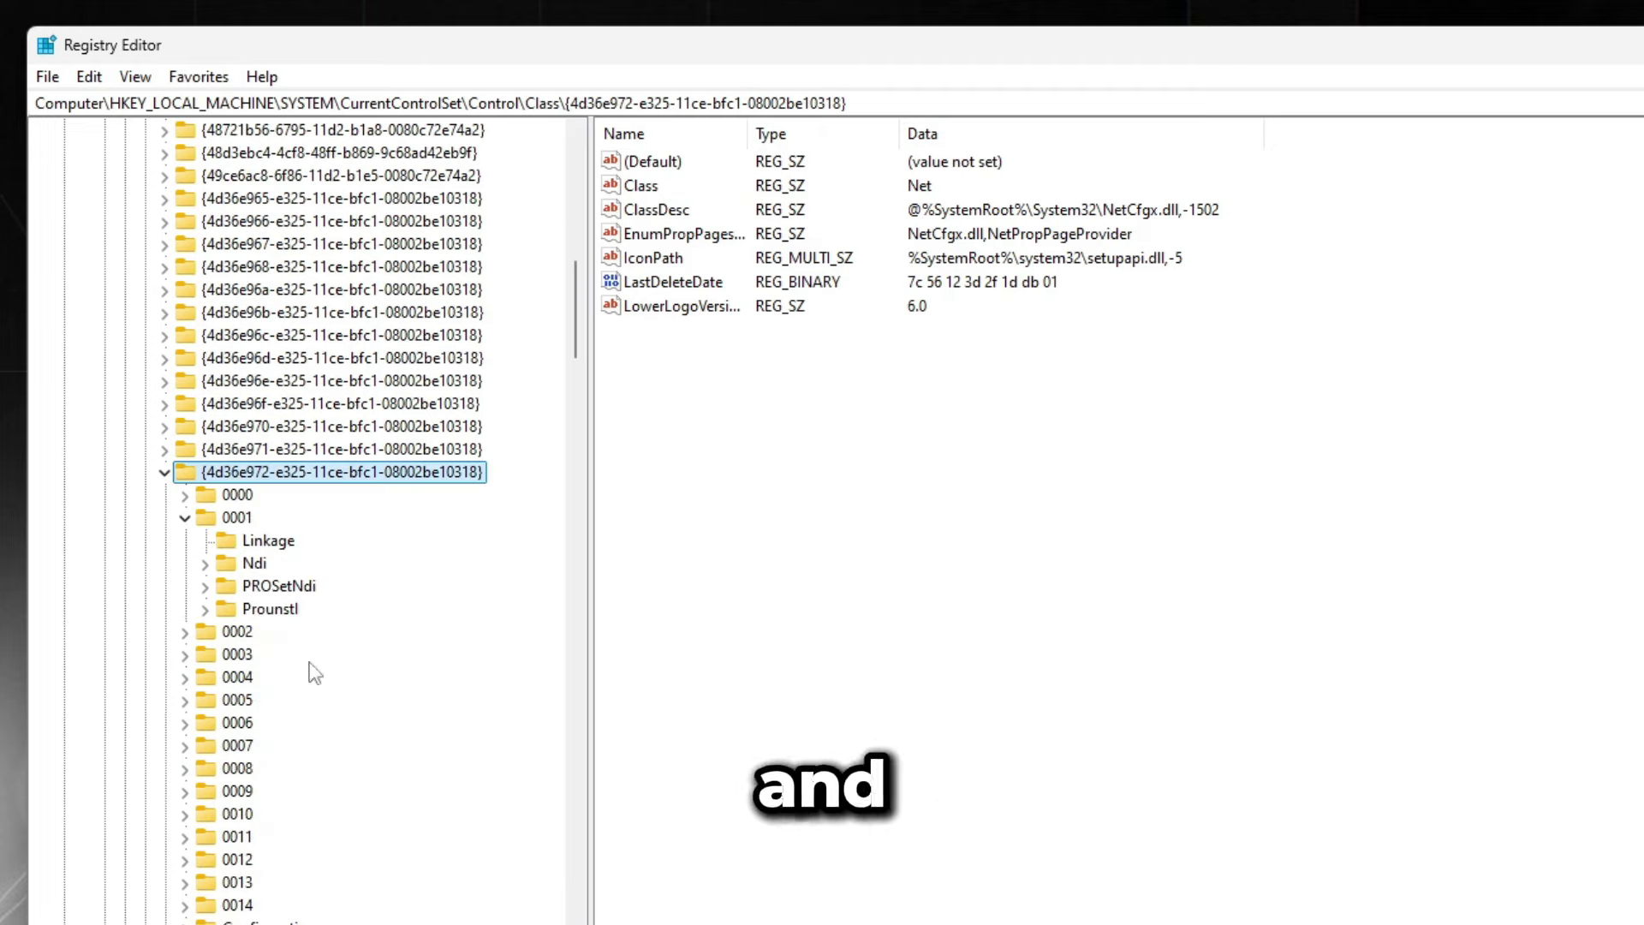
click(185, 519)
click(238, 538)
click(240, 748)
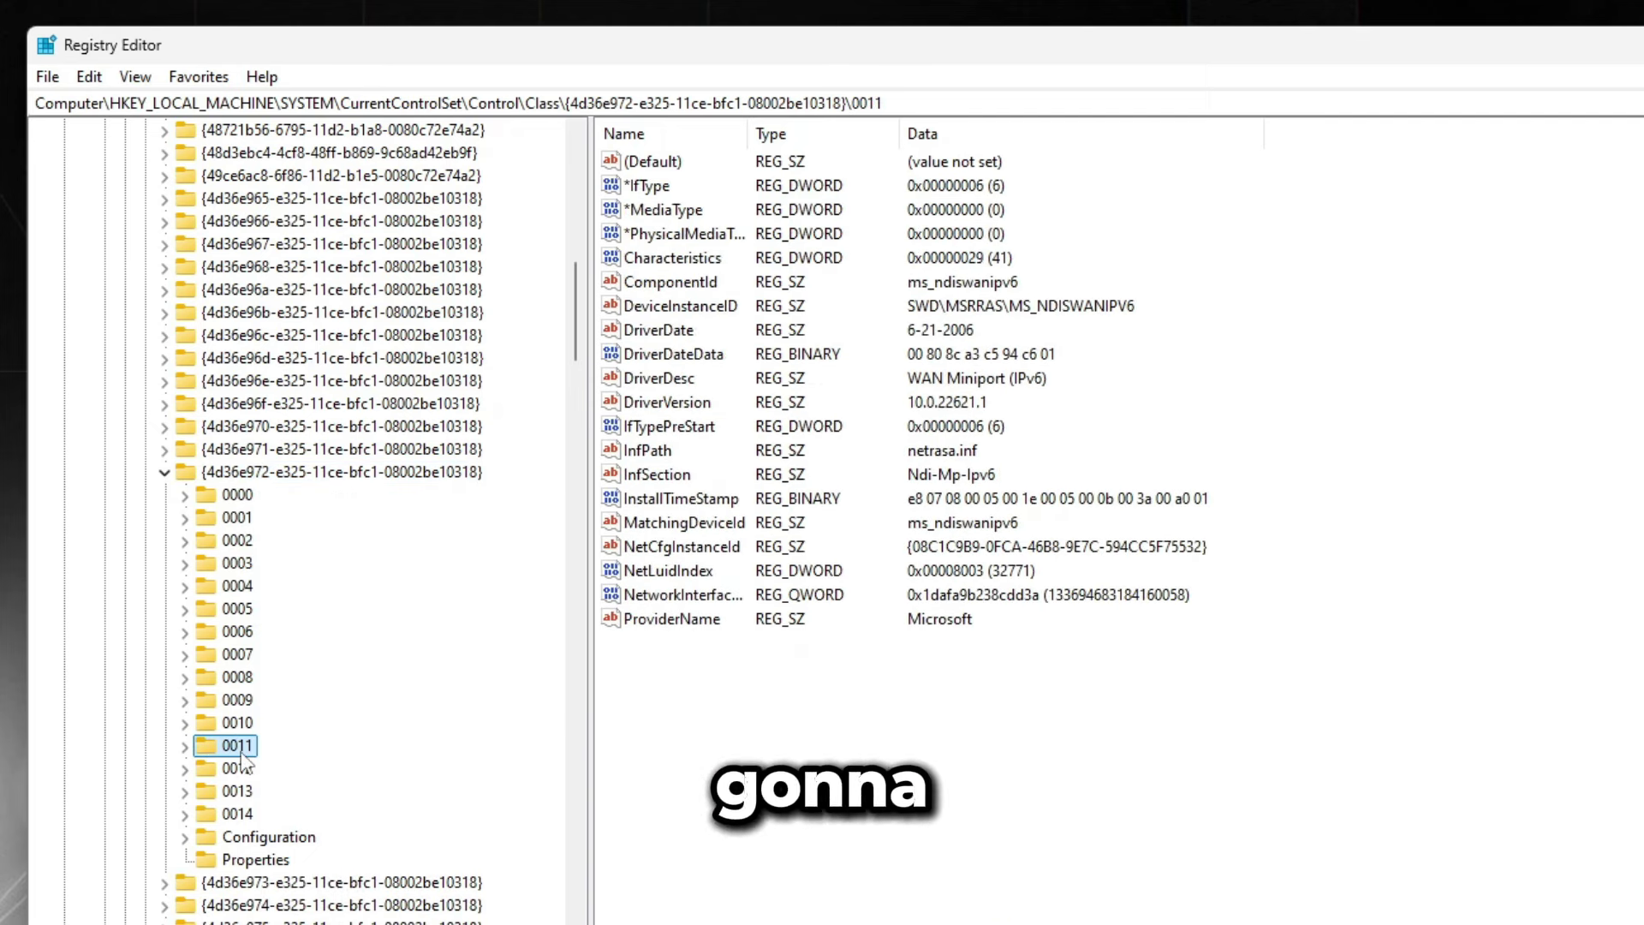
click(242, 498)
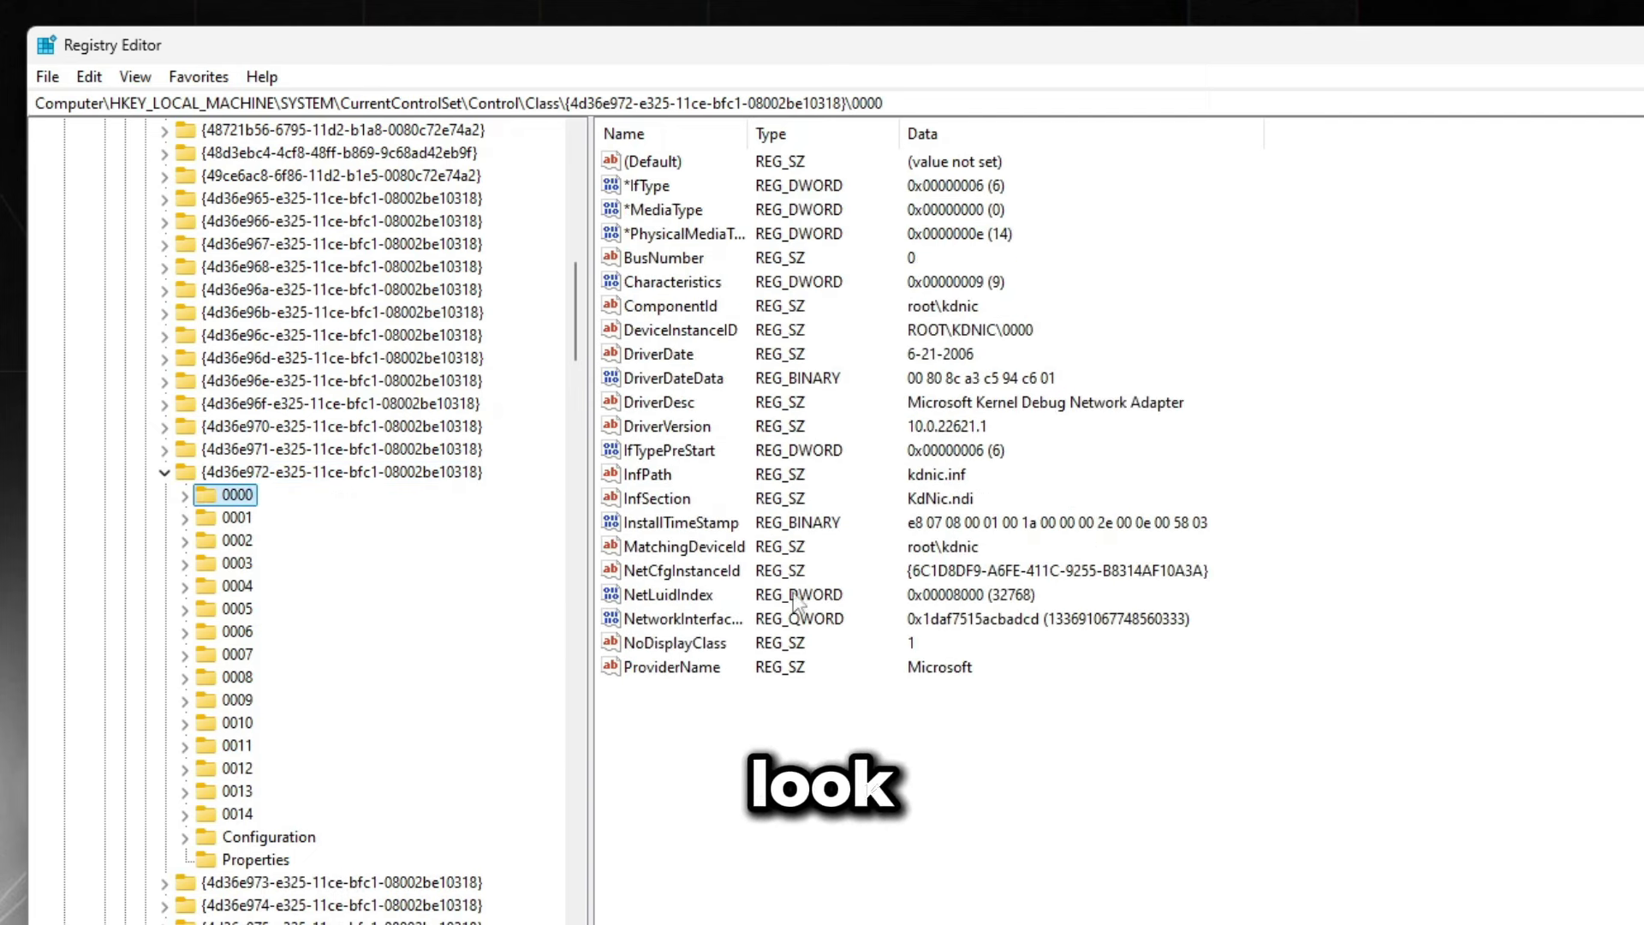
click(667, 408)
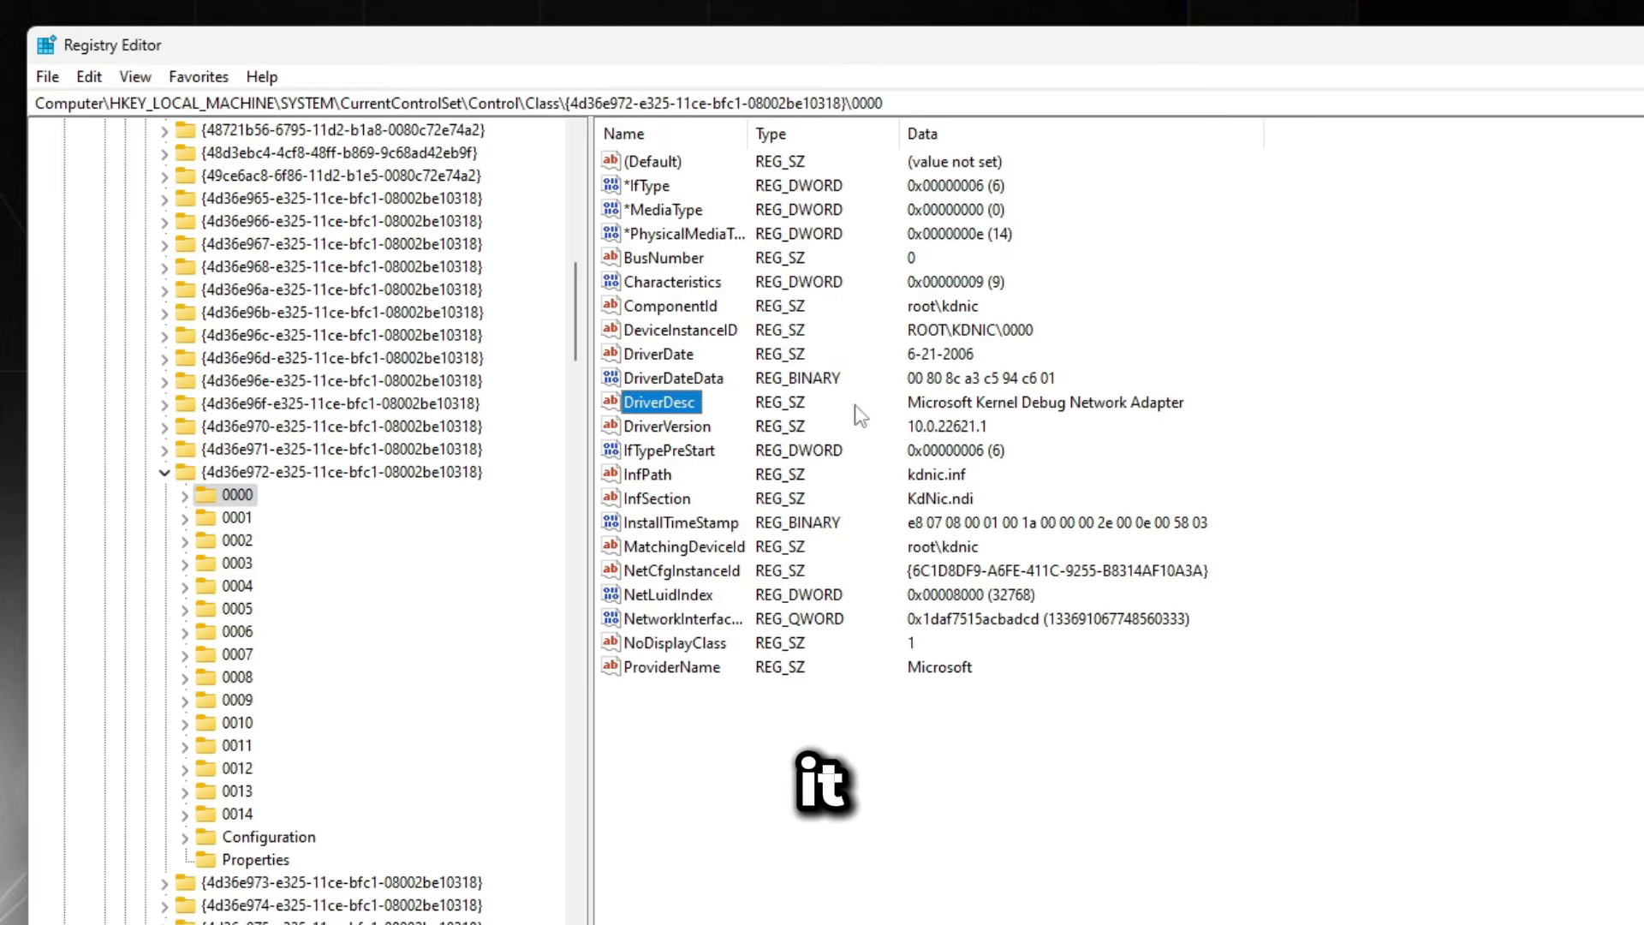
- Open subkey 0001 and check its DriverDesc value against the Ethernet adapter's name
click(238, 517)
scroll(727, 514, down, 5)
key(Tab)
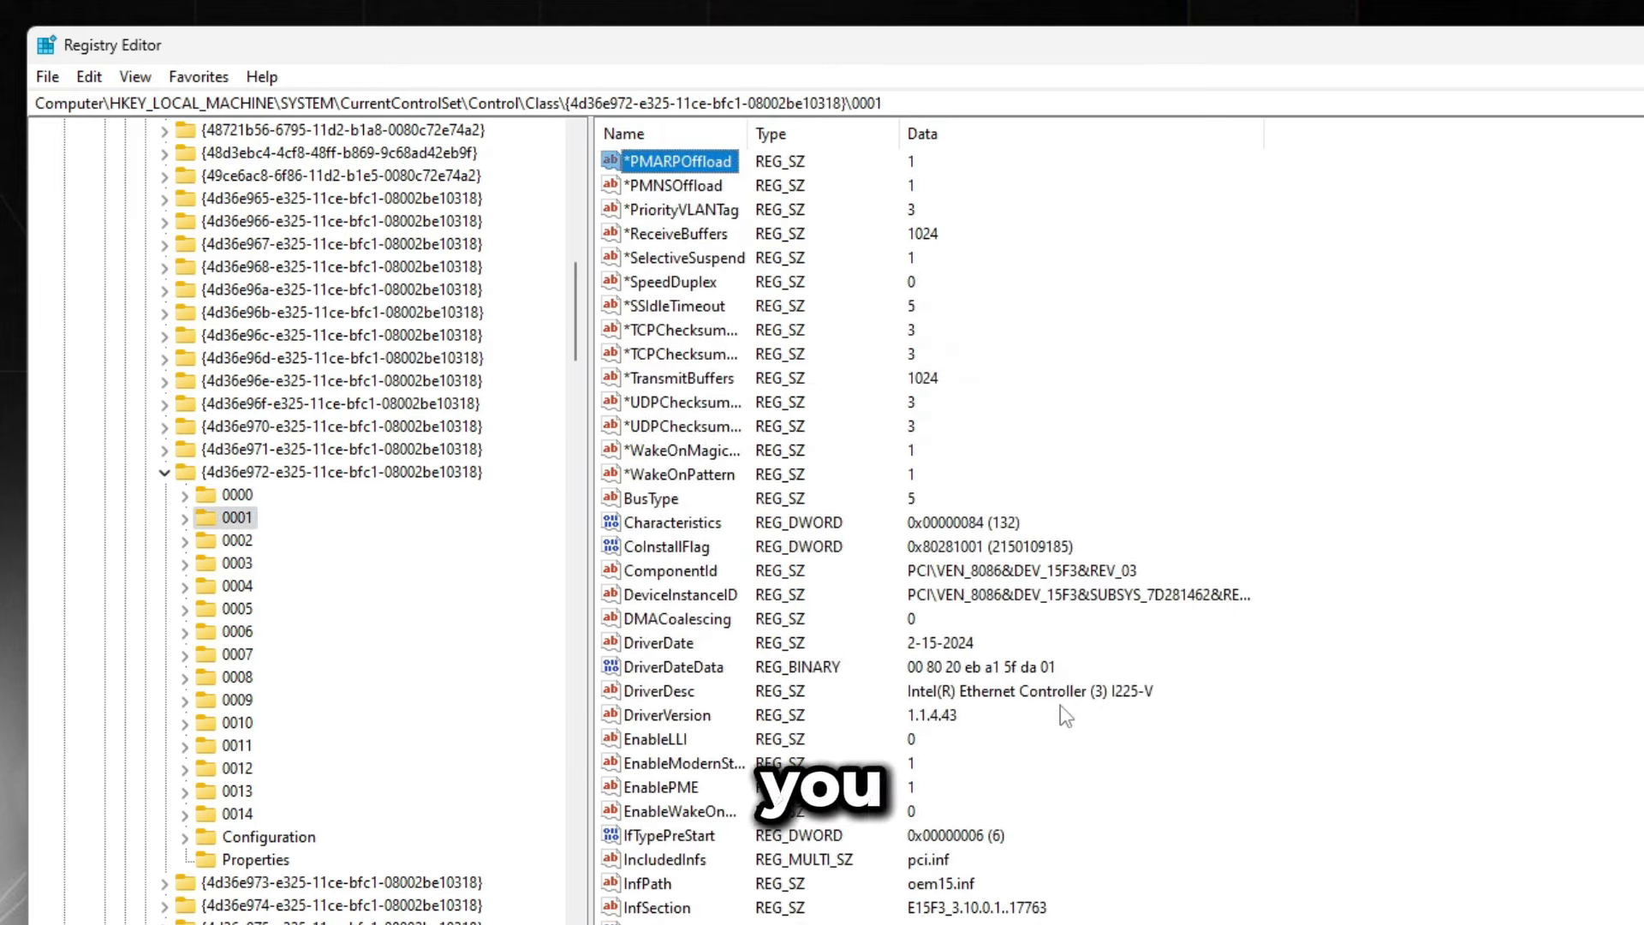
scroll(984, 556, down, 6)
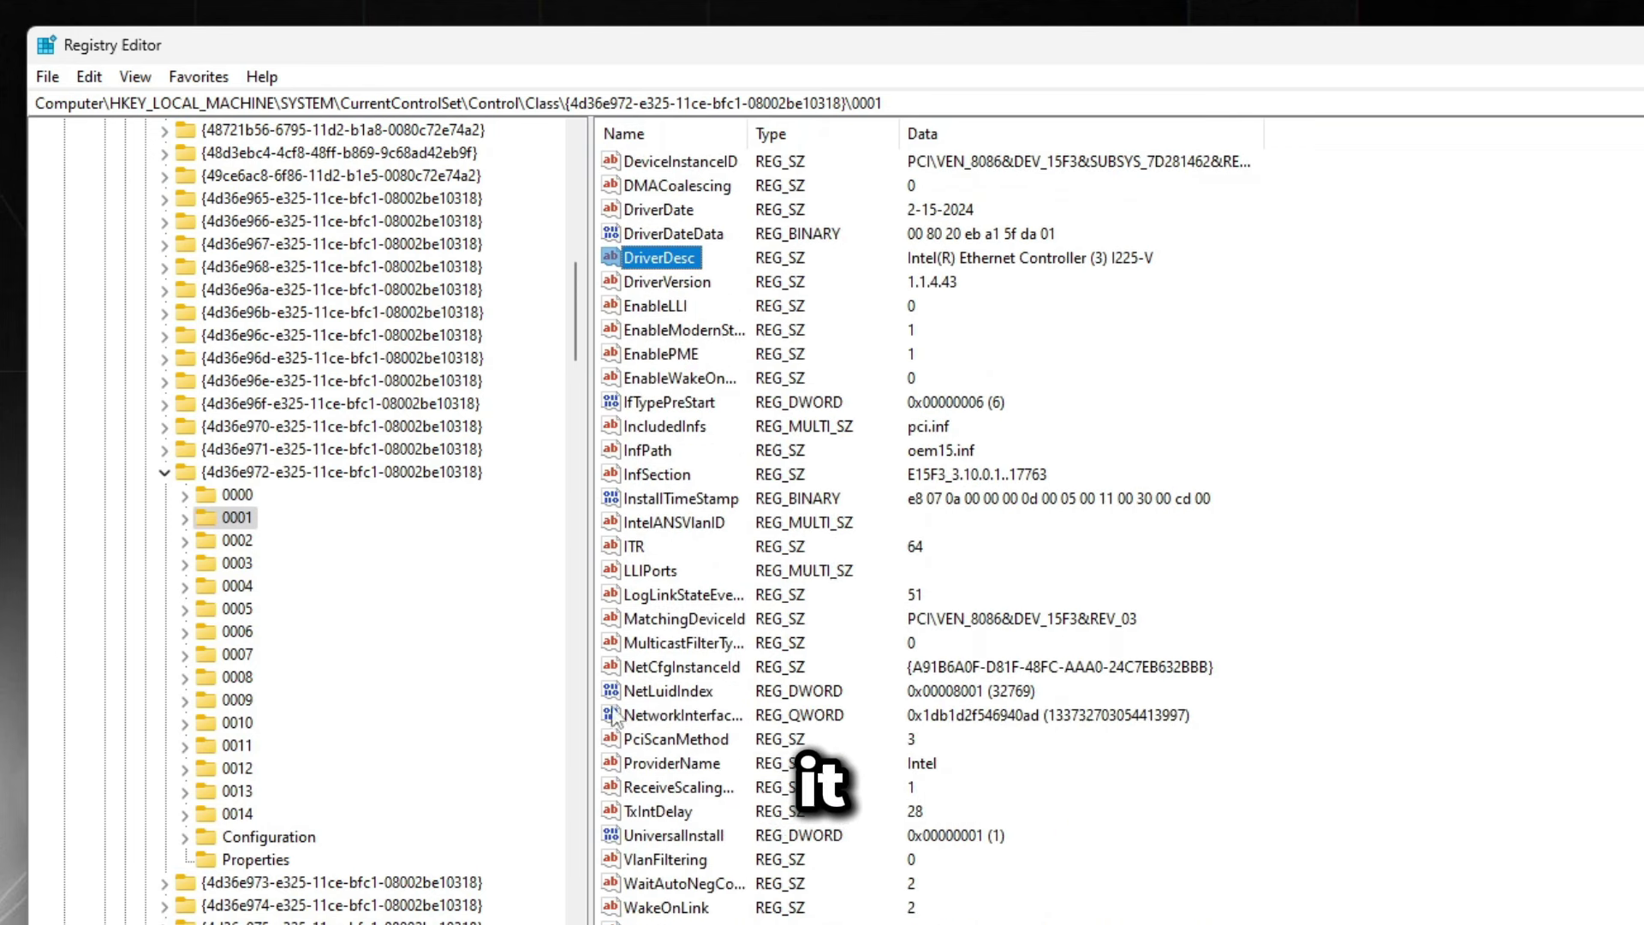
- Set TxIntDelay in subkey 0001 to 0, and apply the Ethernet adapter's property changes in Device Manager
click(630, 814)
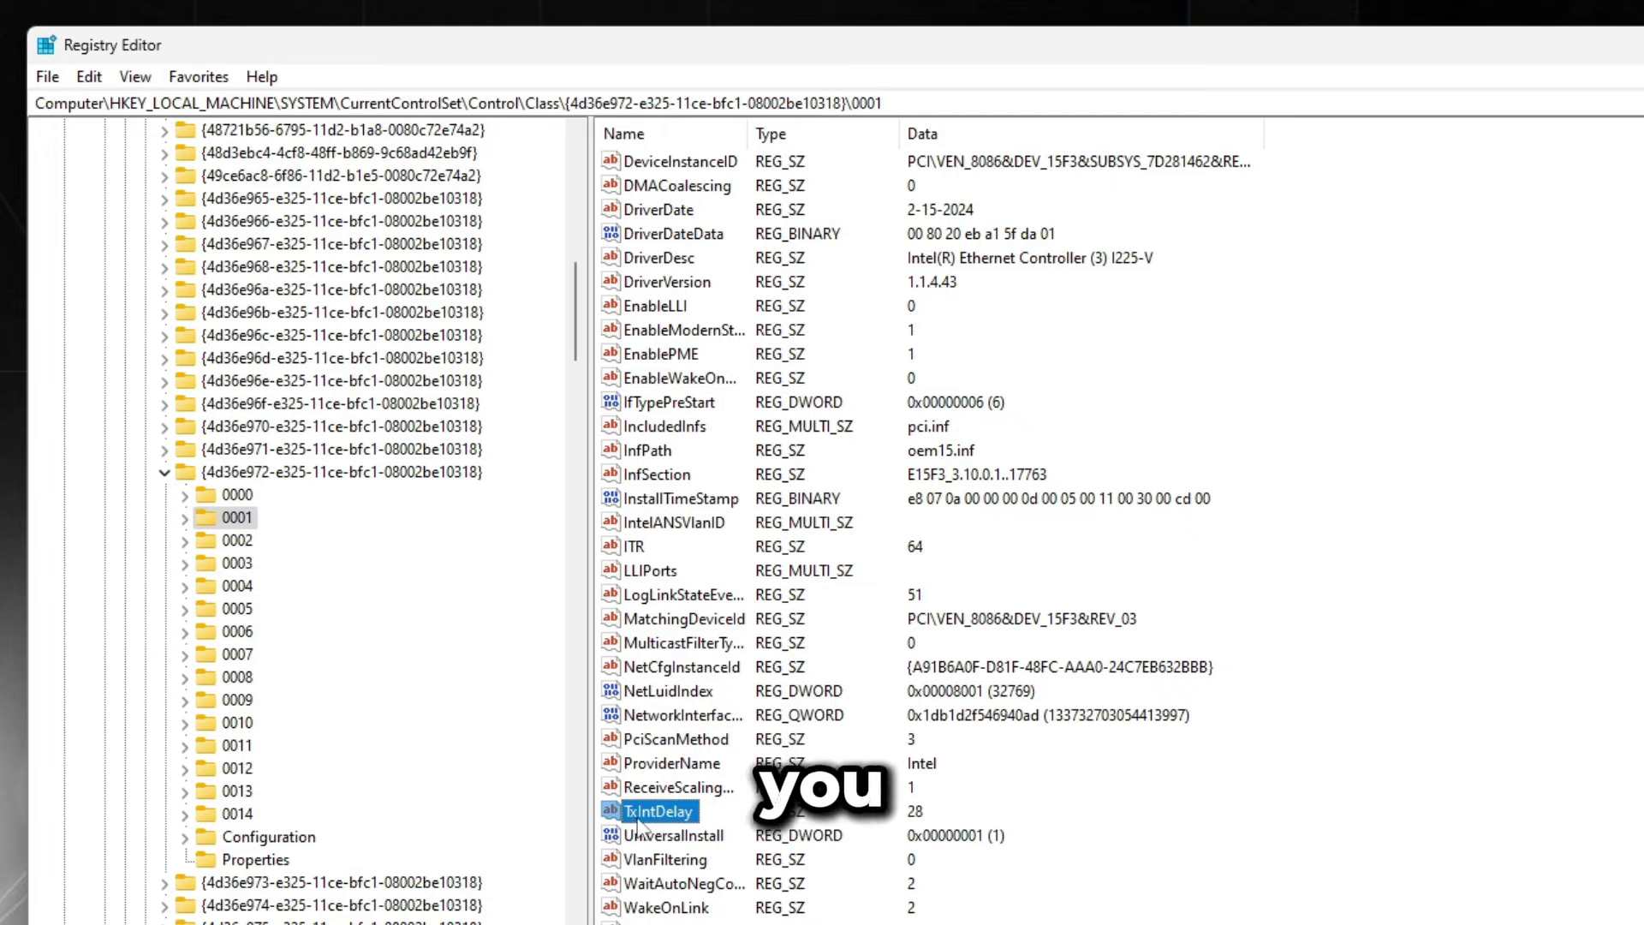
double_click(683, 811)
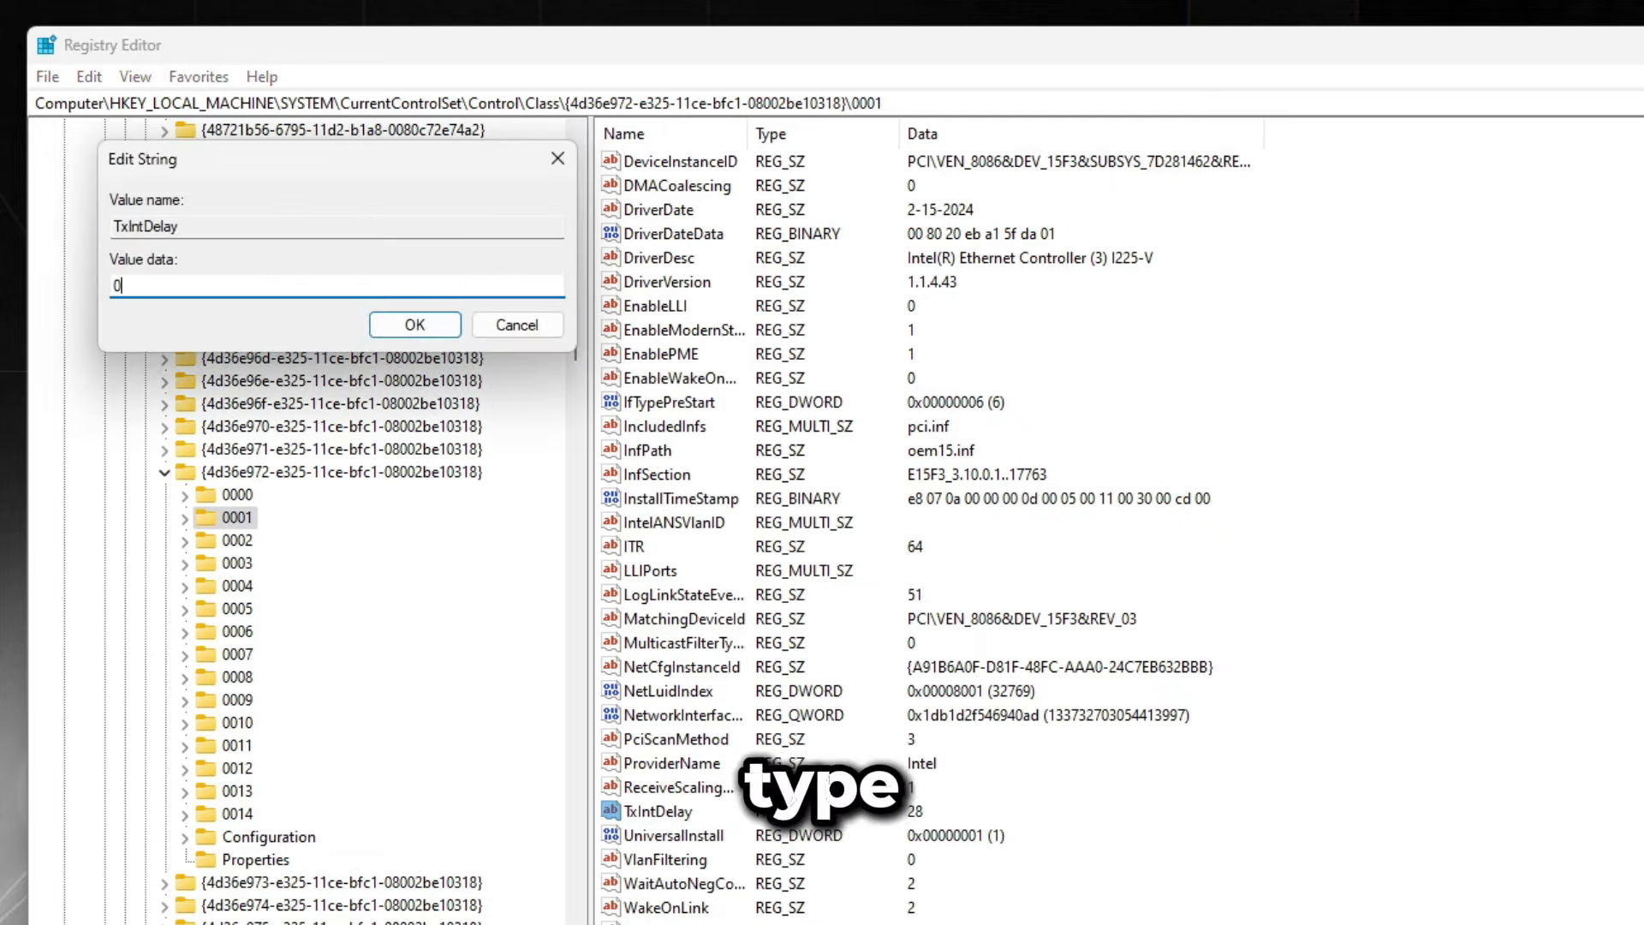
click(447, 323)
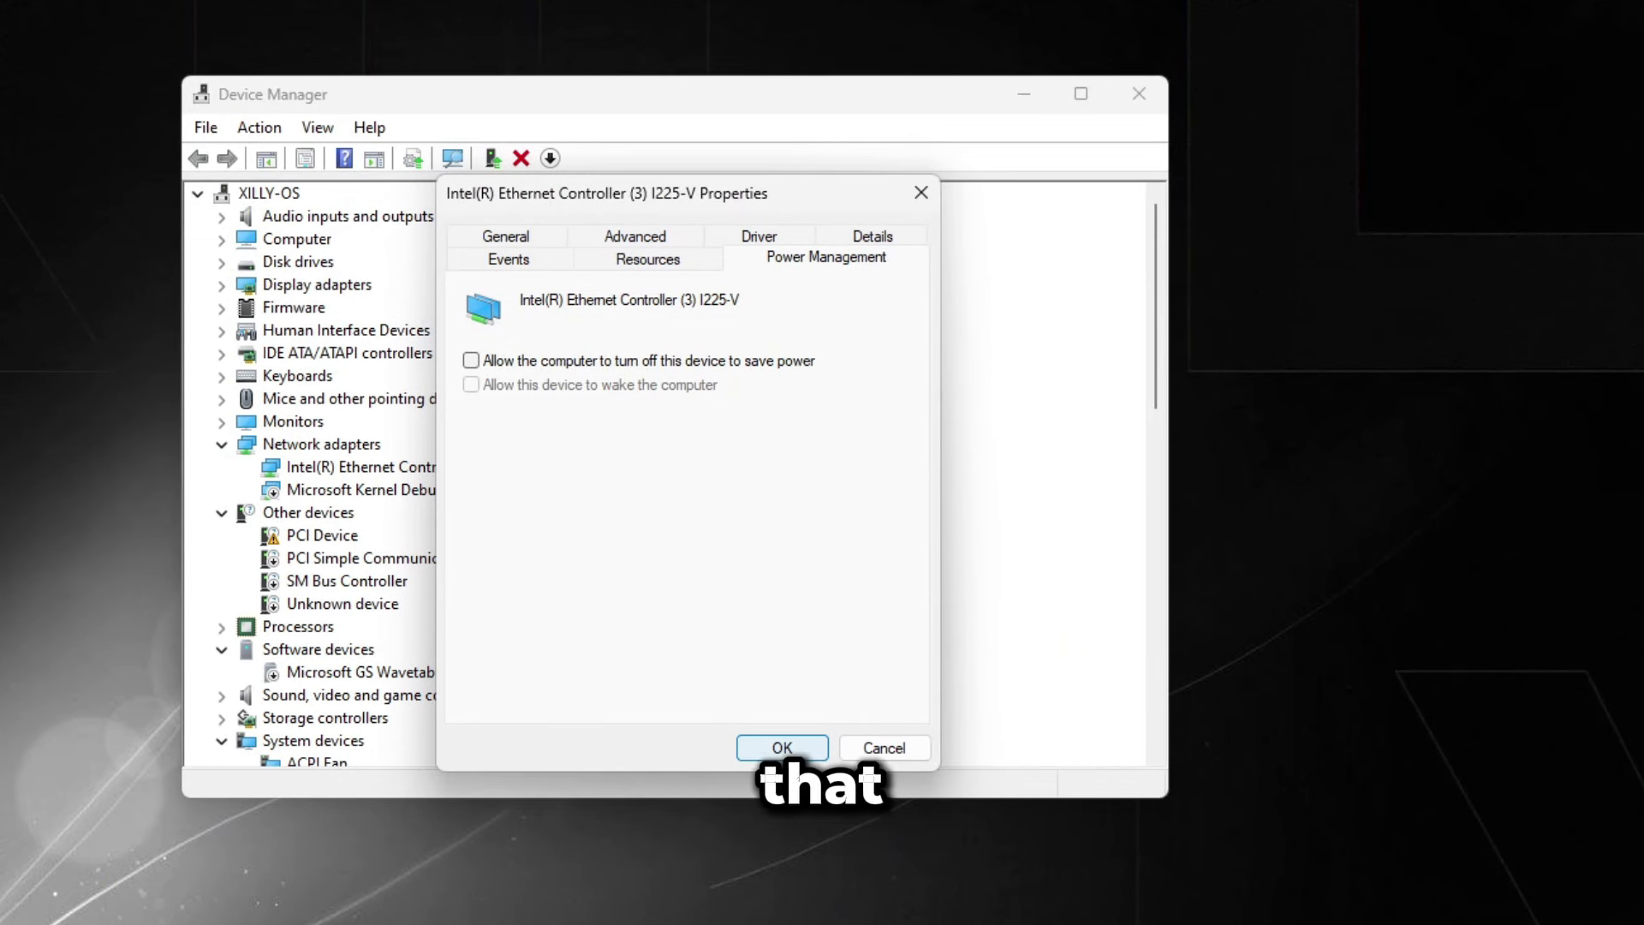
click(782, 748)
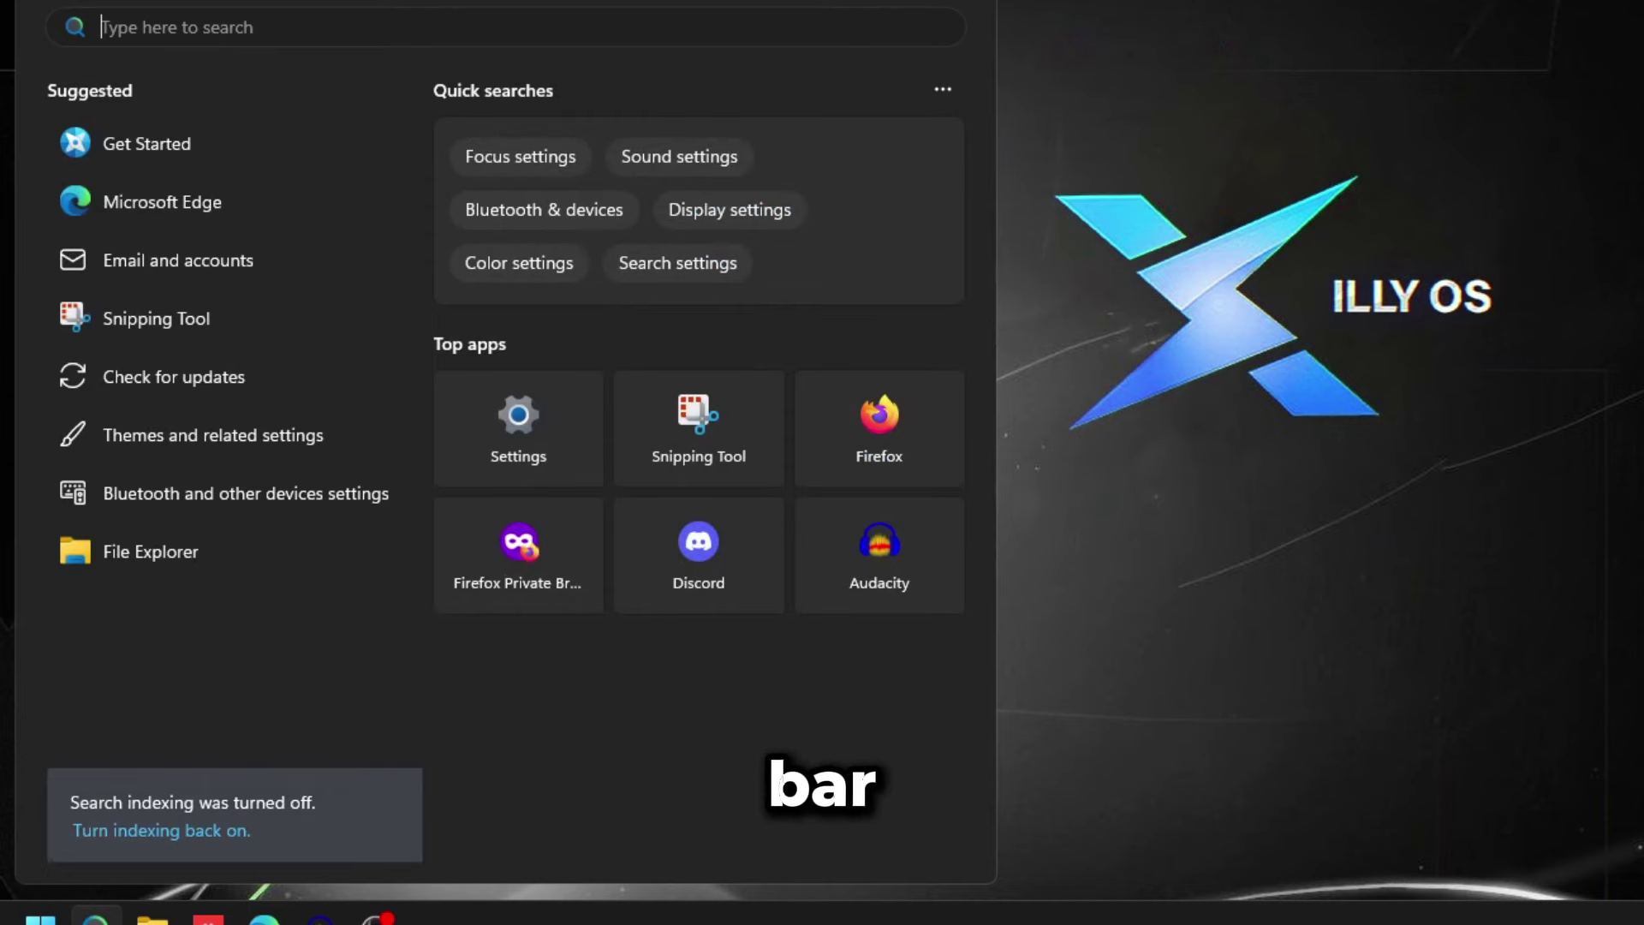
- Open the Ethernet connection's properties from Network and Sharing Center in Control Panel
text(control panel)
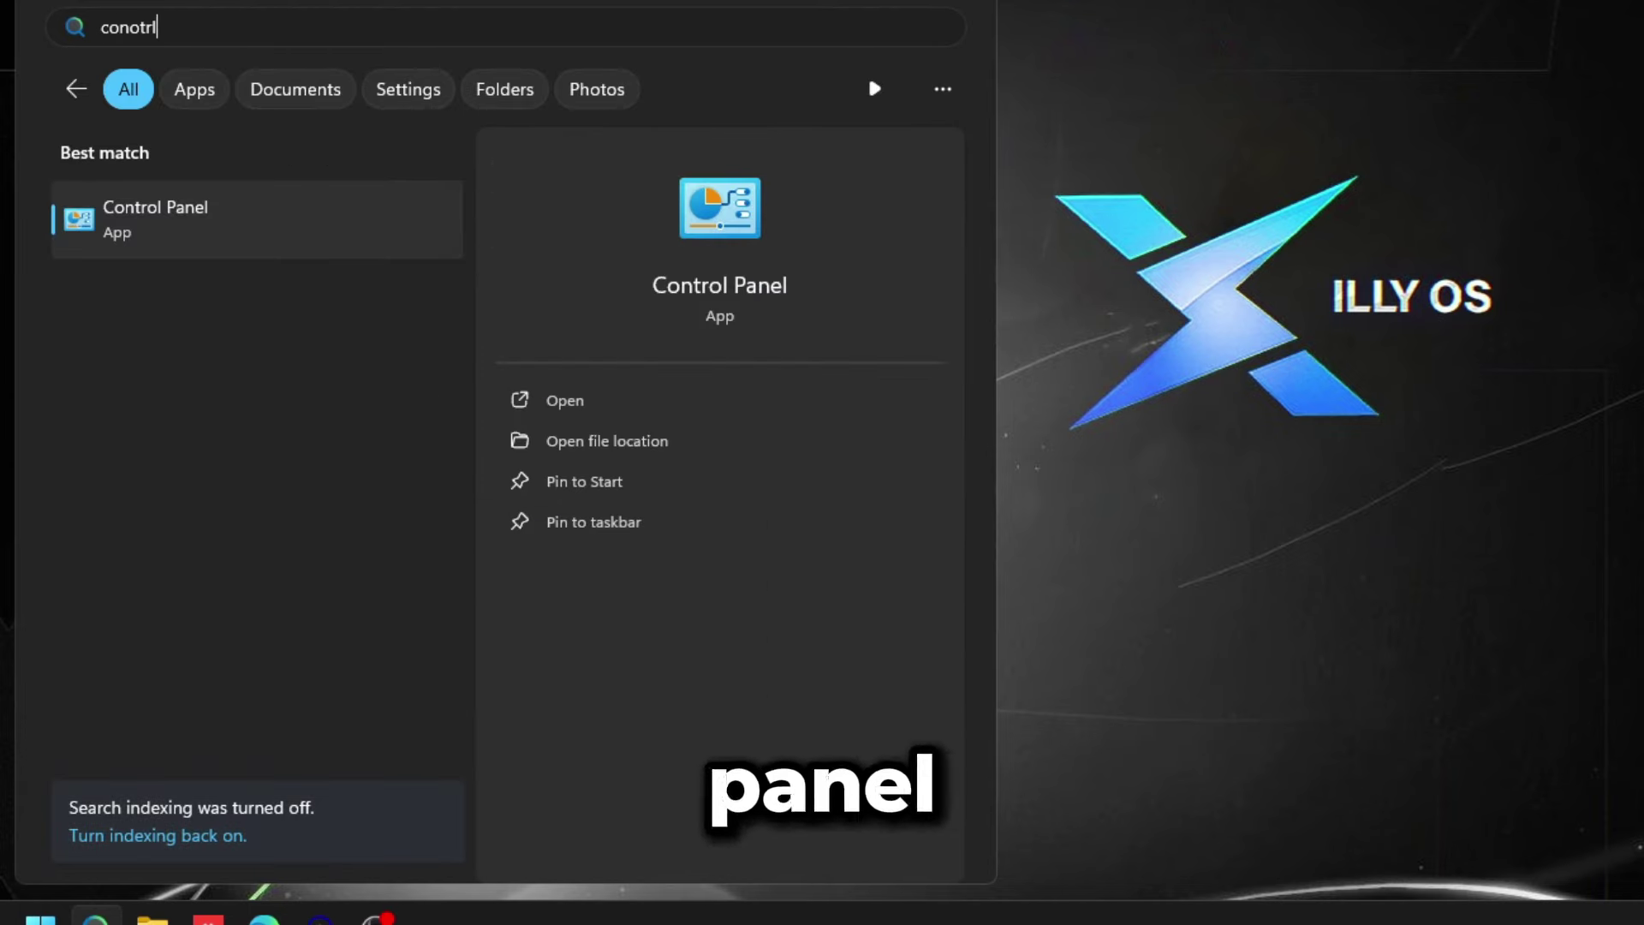
key(Return)
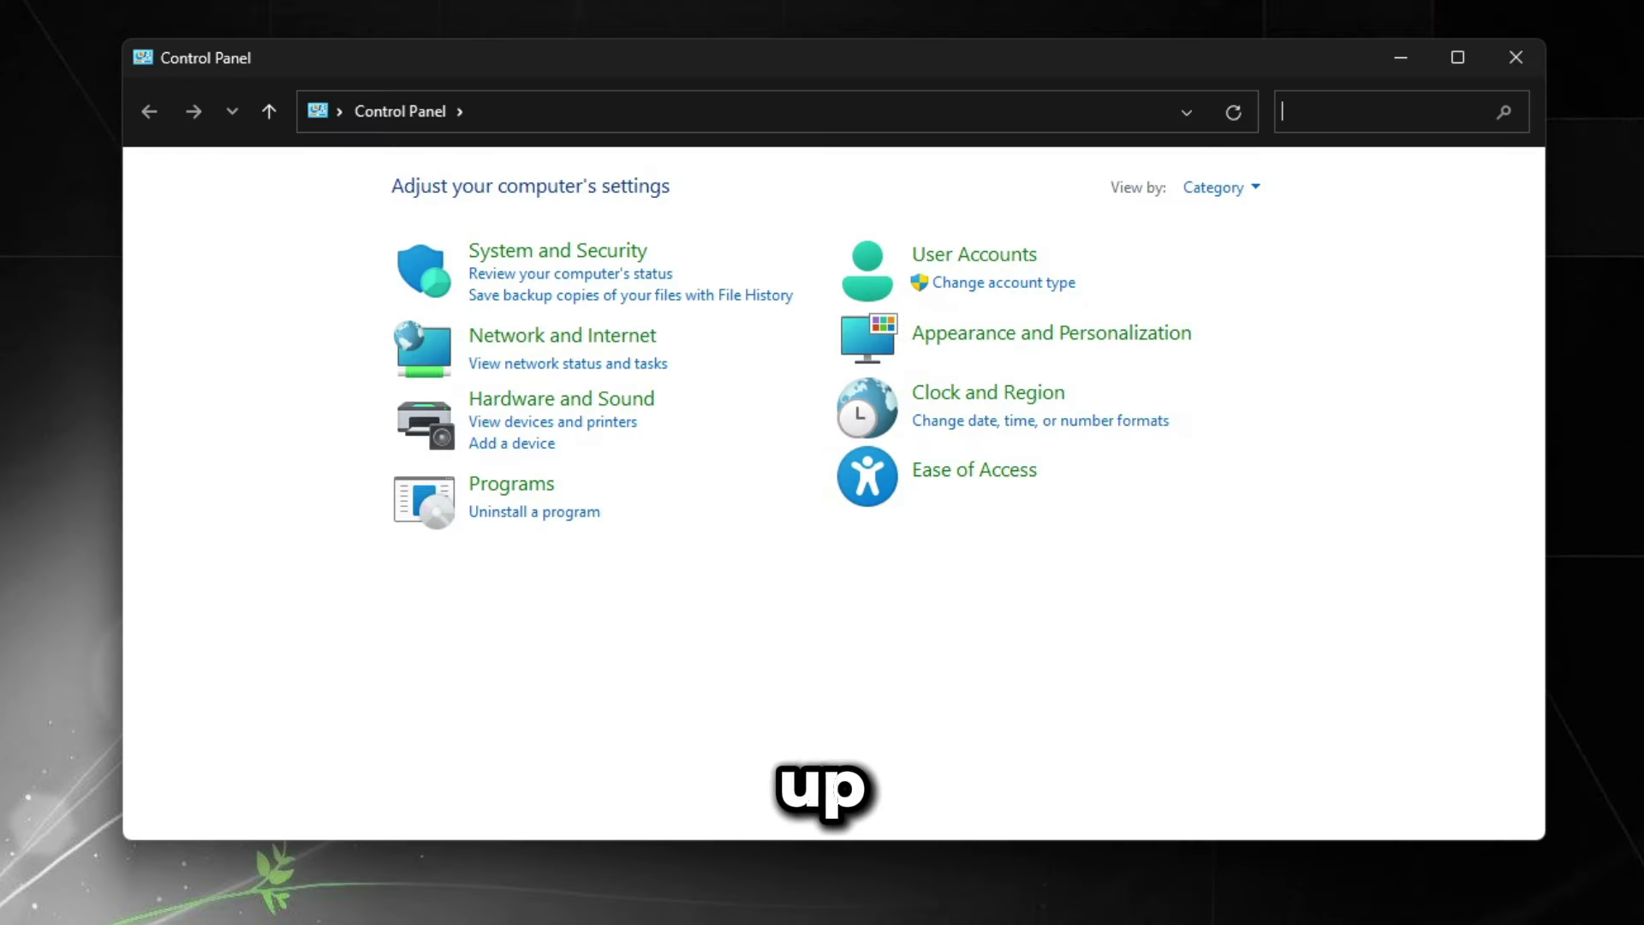
click(562, 334)
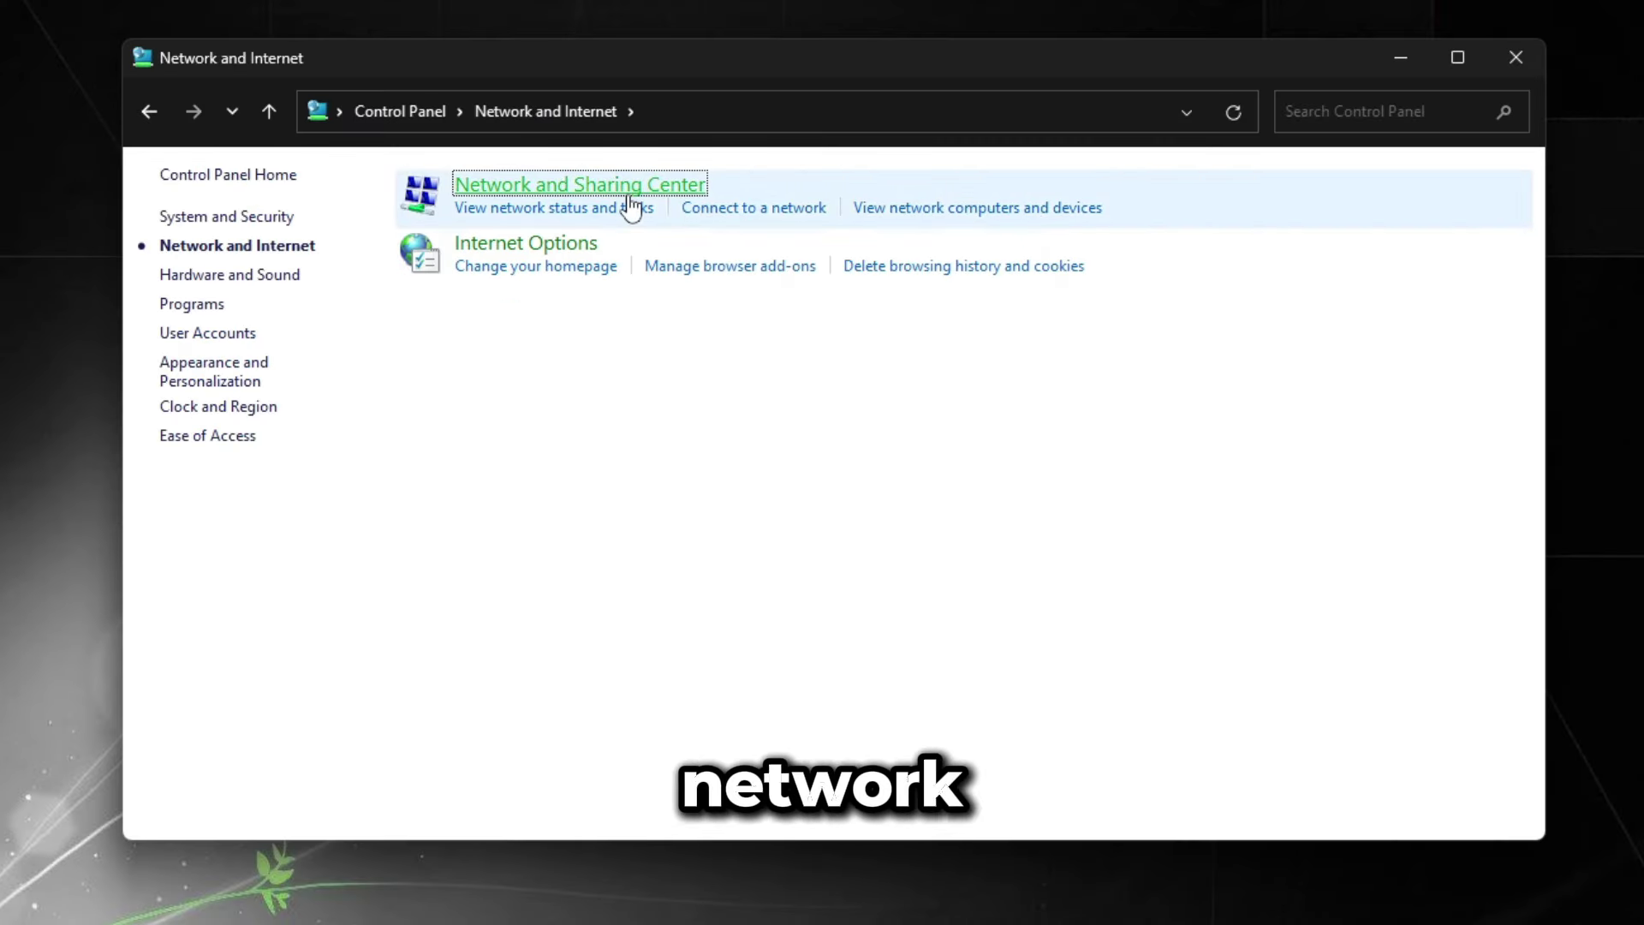
click(631, 208)
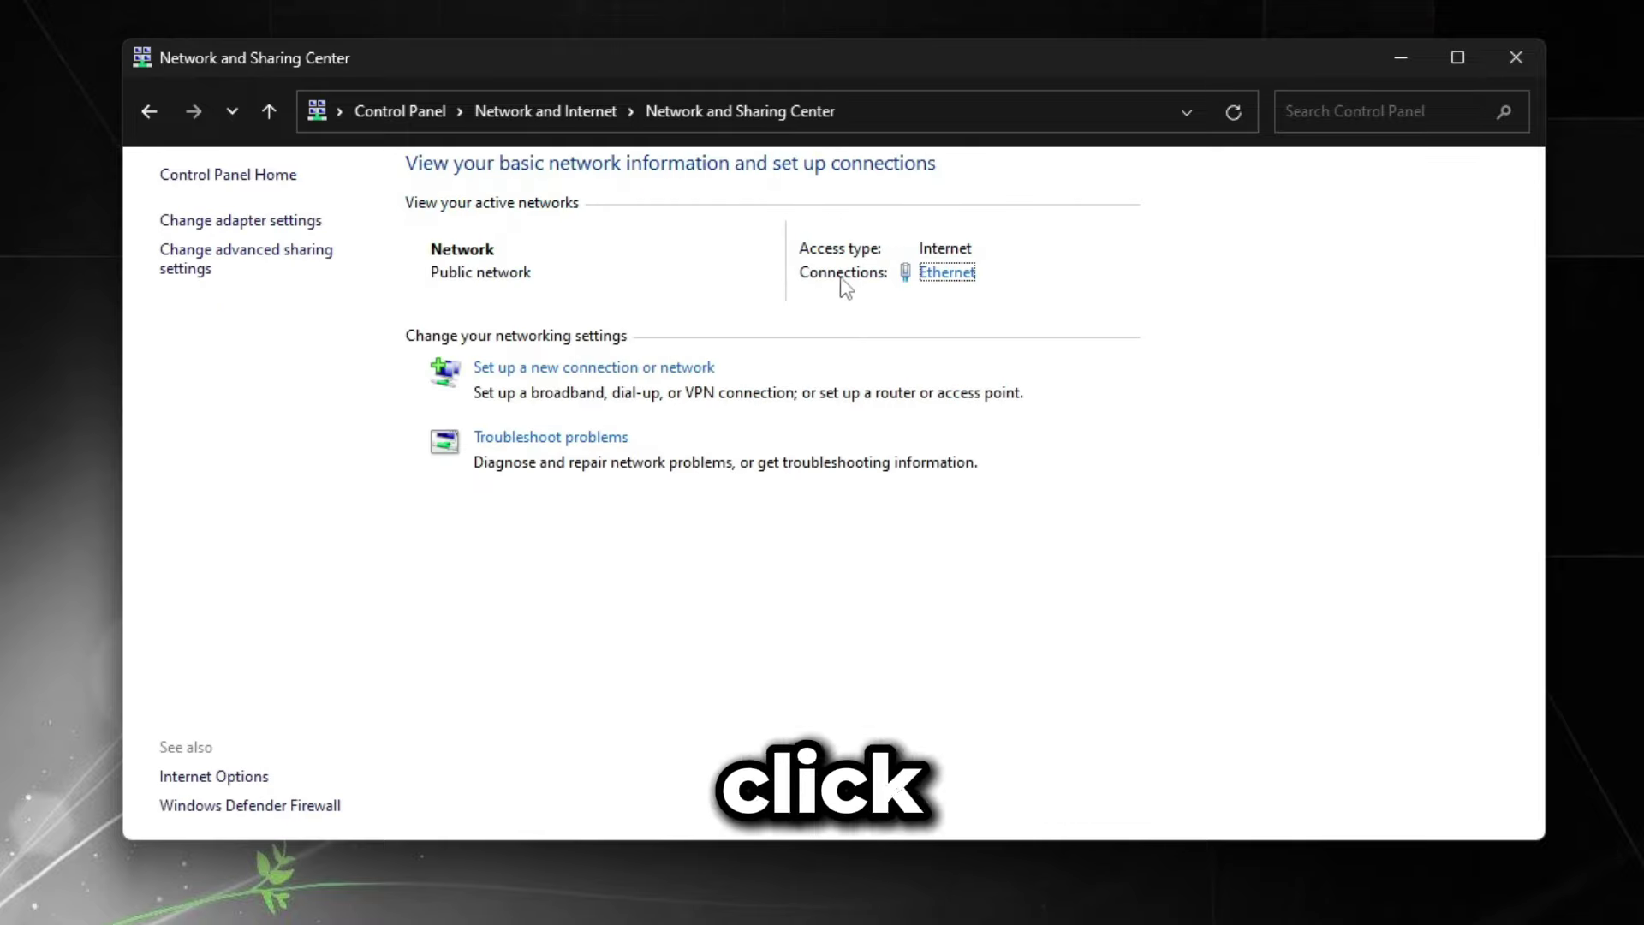
click(946, 272)
drag(805, 220, 1193, 275)
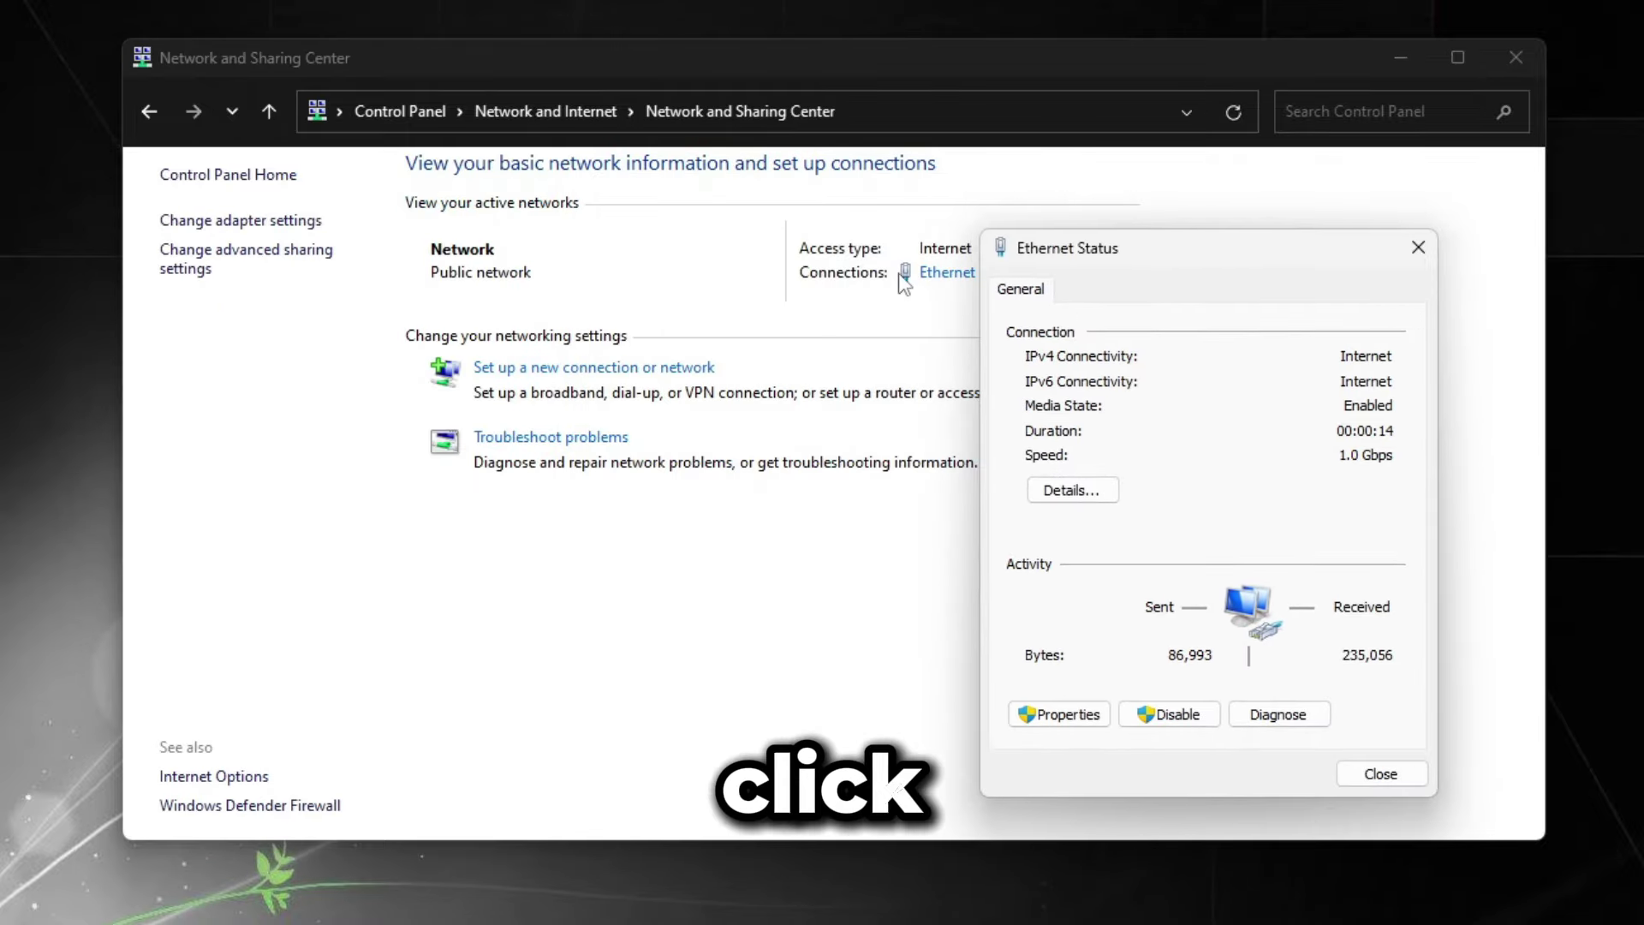
click(1059, 714)
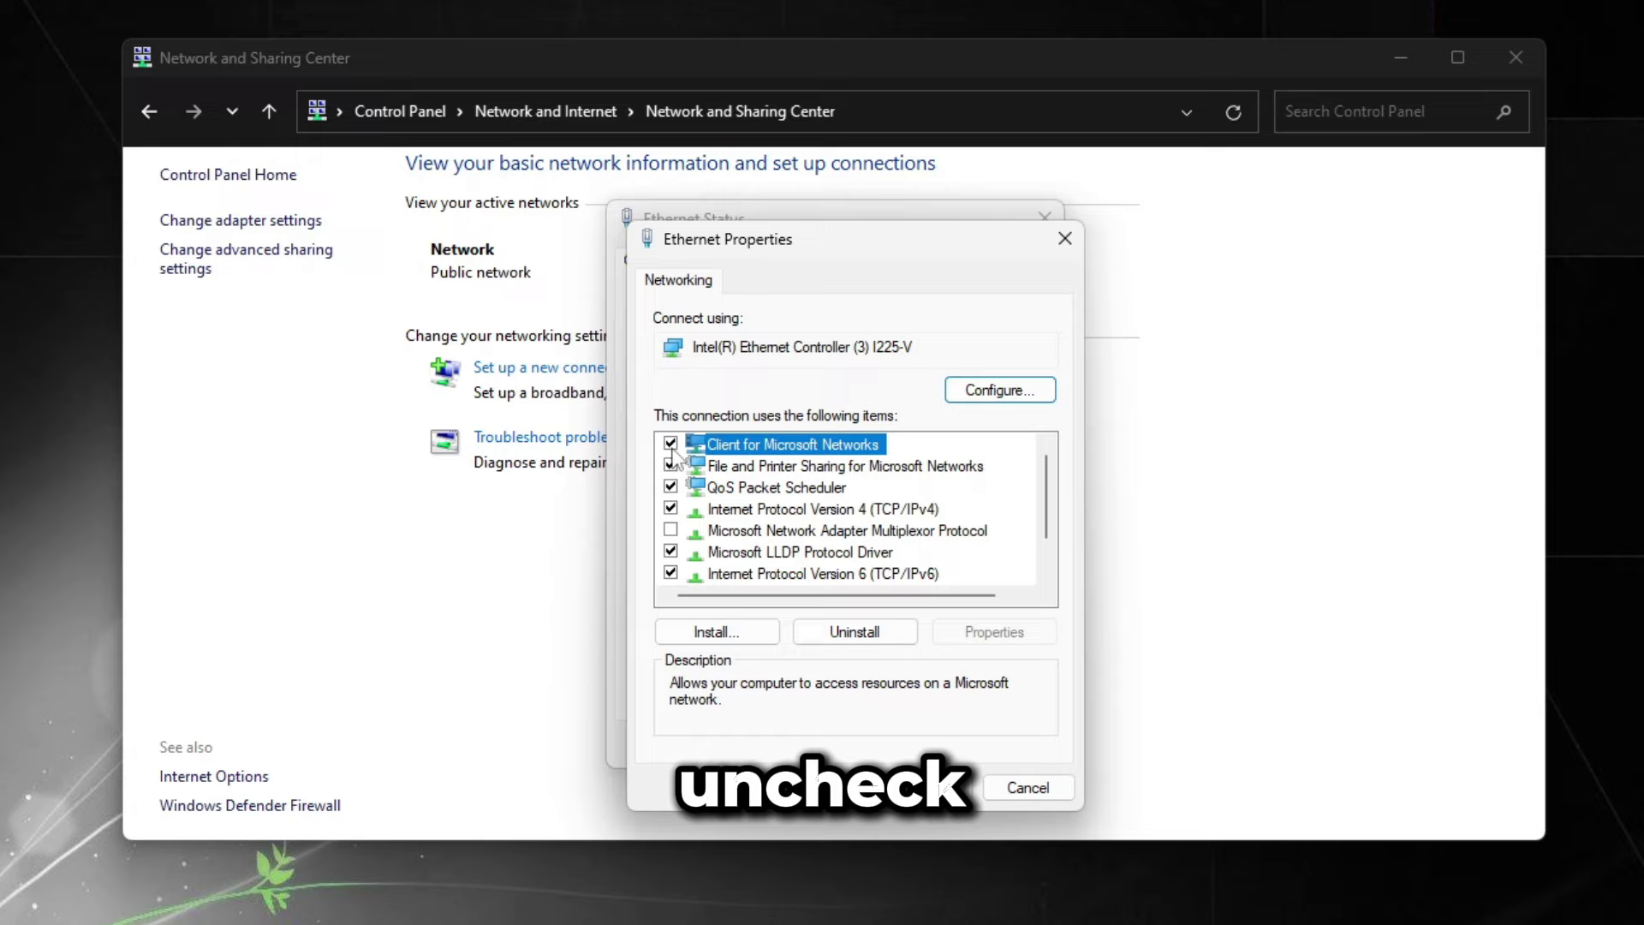
- Disable all Ethernet connection items except QoS Packet Scheduler and Internet Protocol Version 4 (TCP/IPv4)
click(671, 444)
click(670, 465)
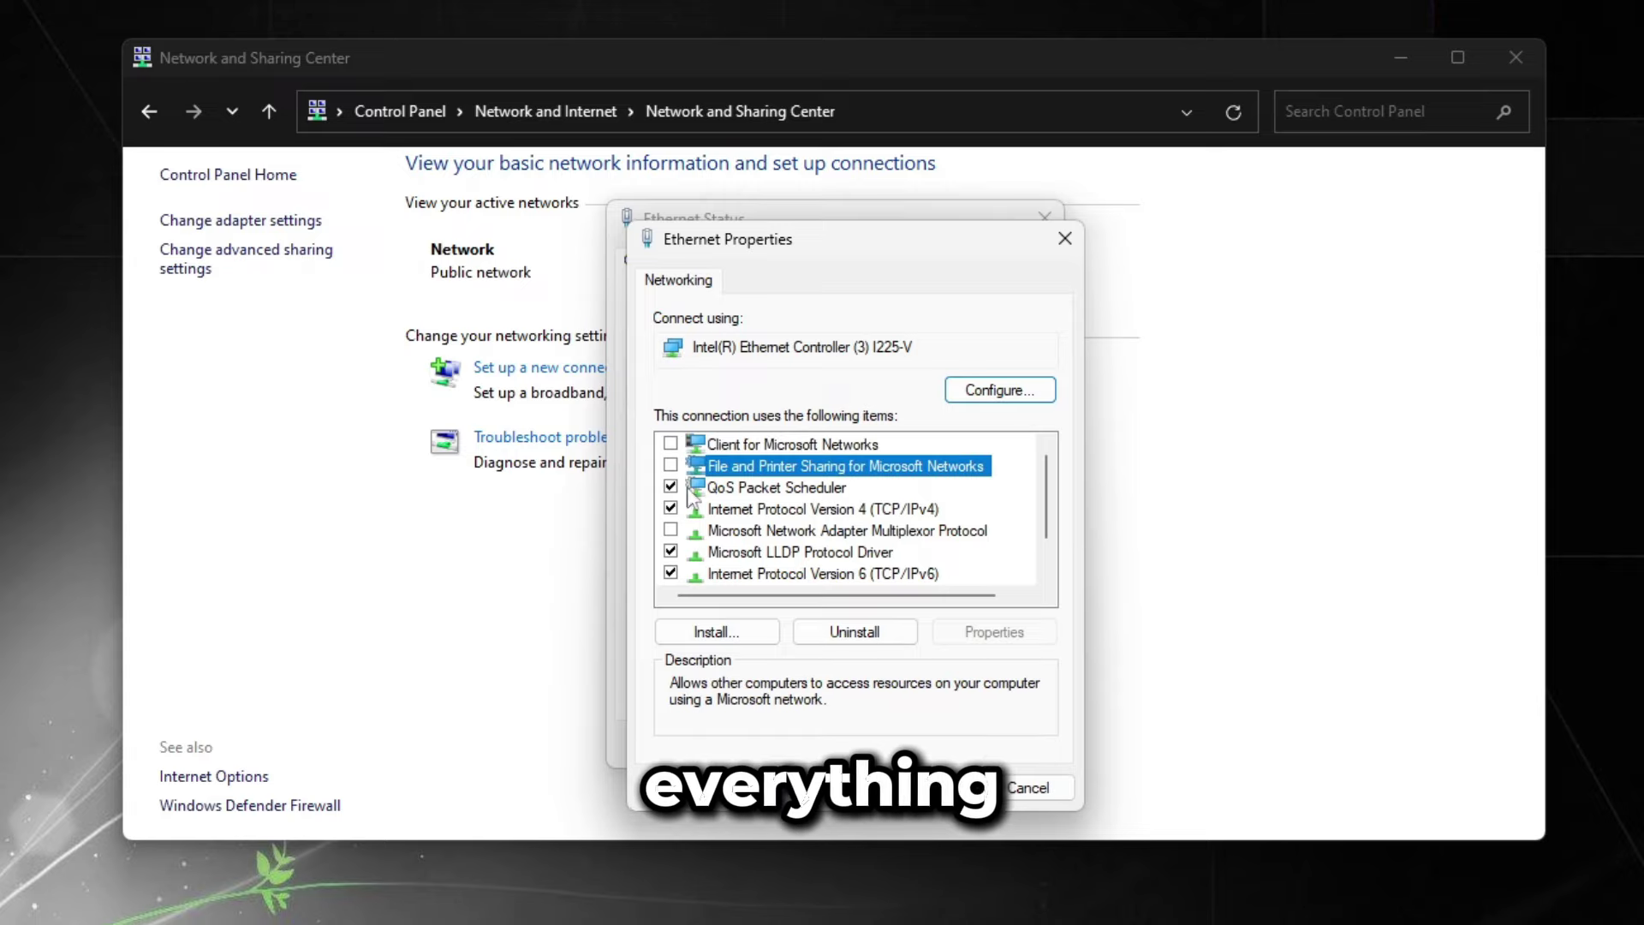
scroll(848, 514, down, 1)
click(671, 509)
click(670, 530)
click(670, 551)
click(671, 573)
click(757, 445)
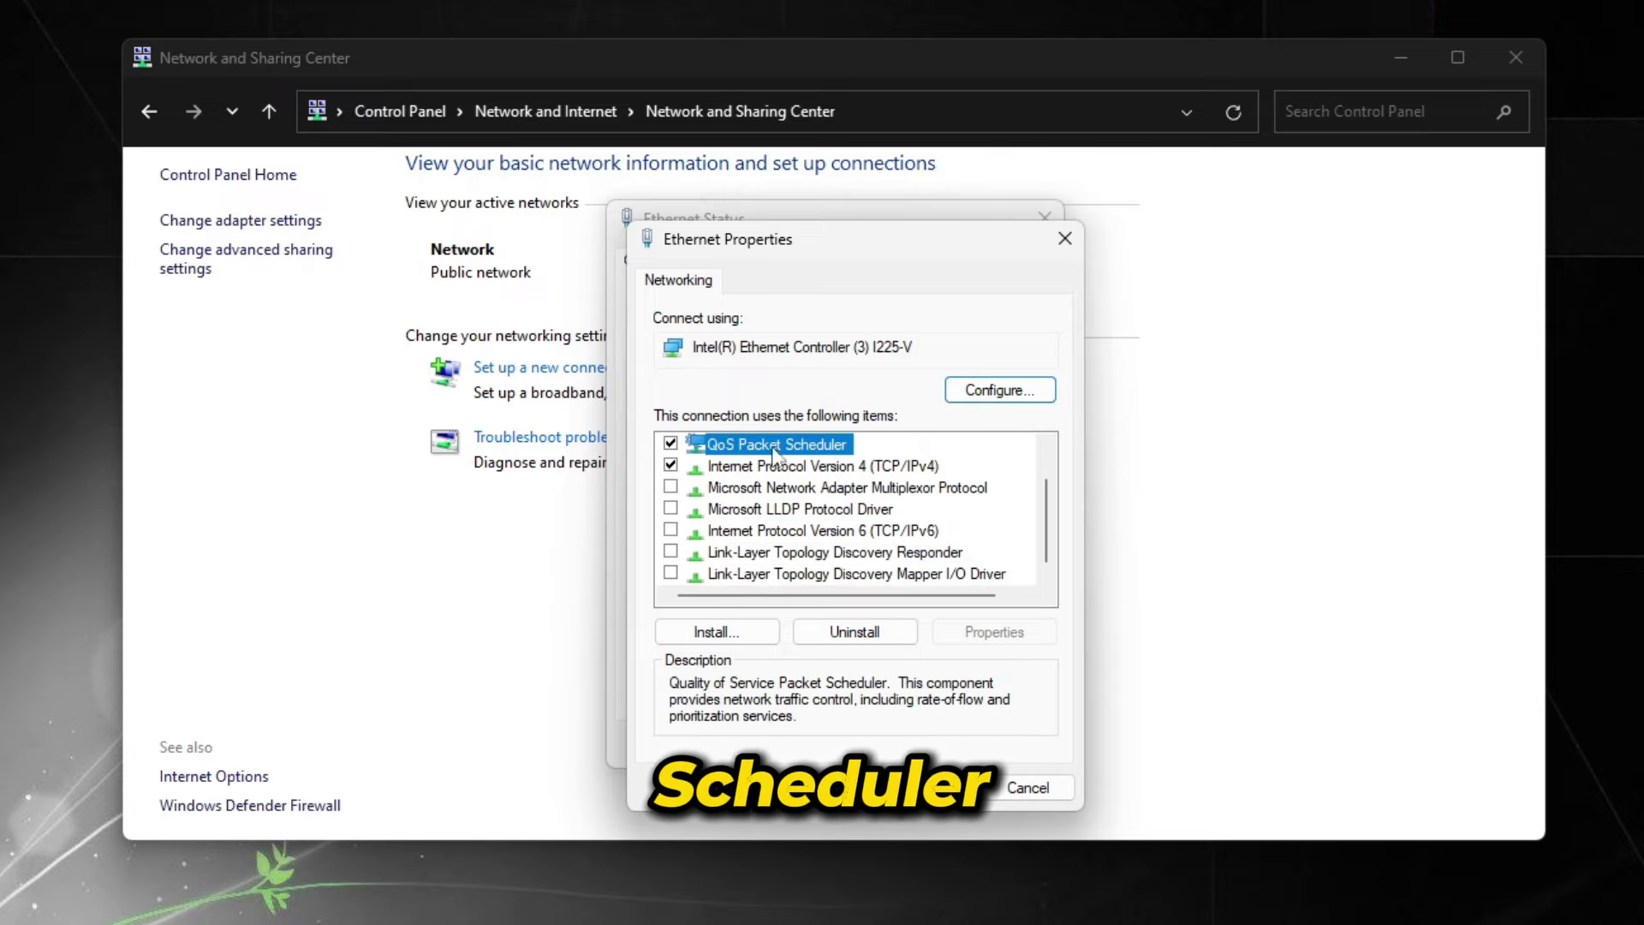
- Open the advanced TCP/IP settings of Internet Protocol Version 4 and disable LMHOSTS lookup for WINS
click(743, 467)
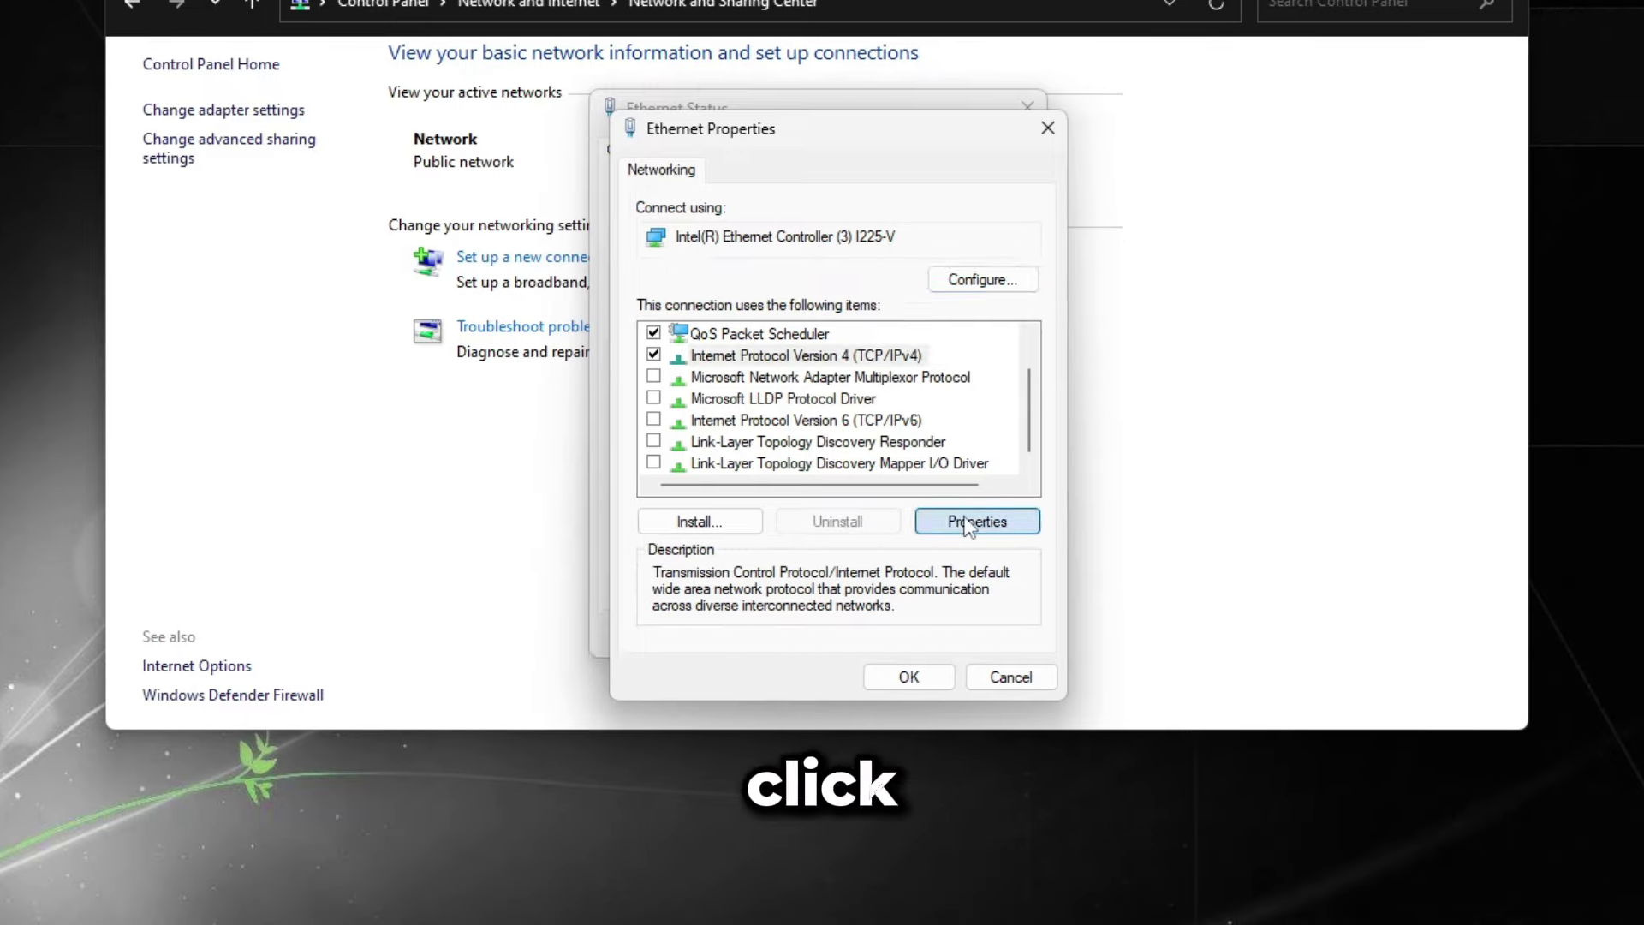
click(994, 632)
click(1083, 806)
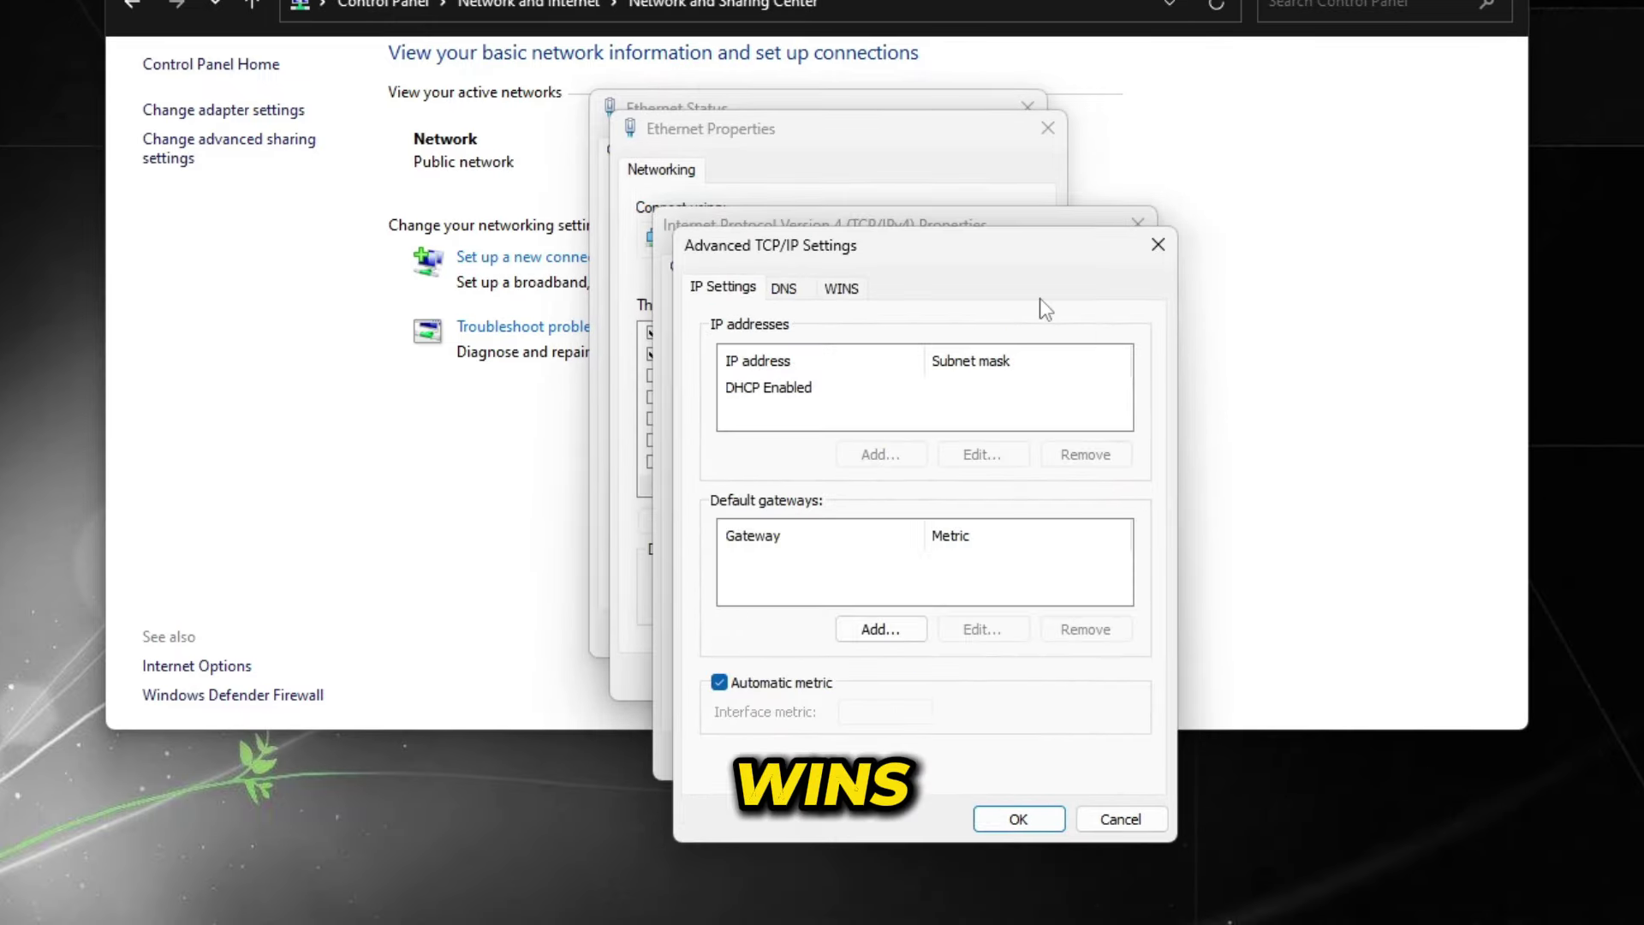
click(840, 288)
click(708, 539)
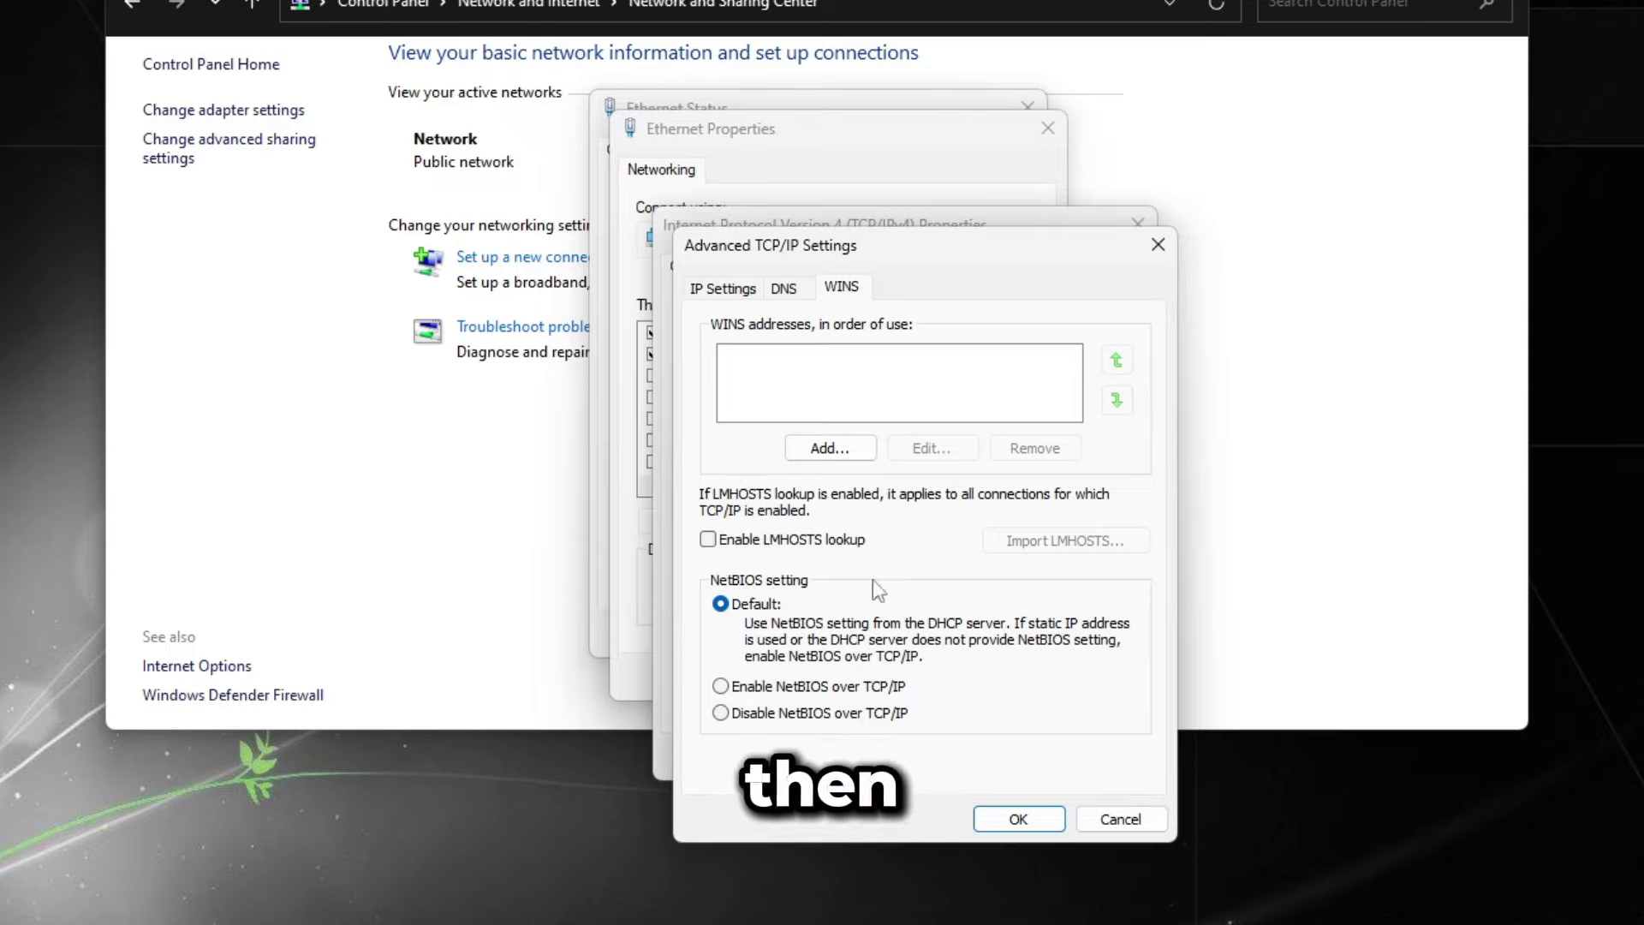
- Disable NetBIOS over TCP/IP in the WINS settings and accept the advanced TCP/IP settings
click(799, 716)
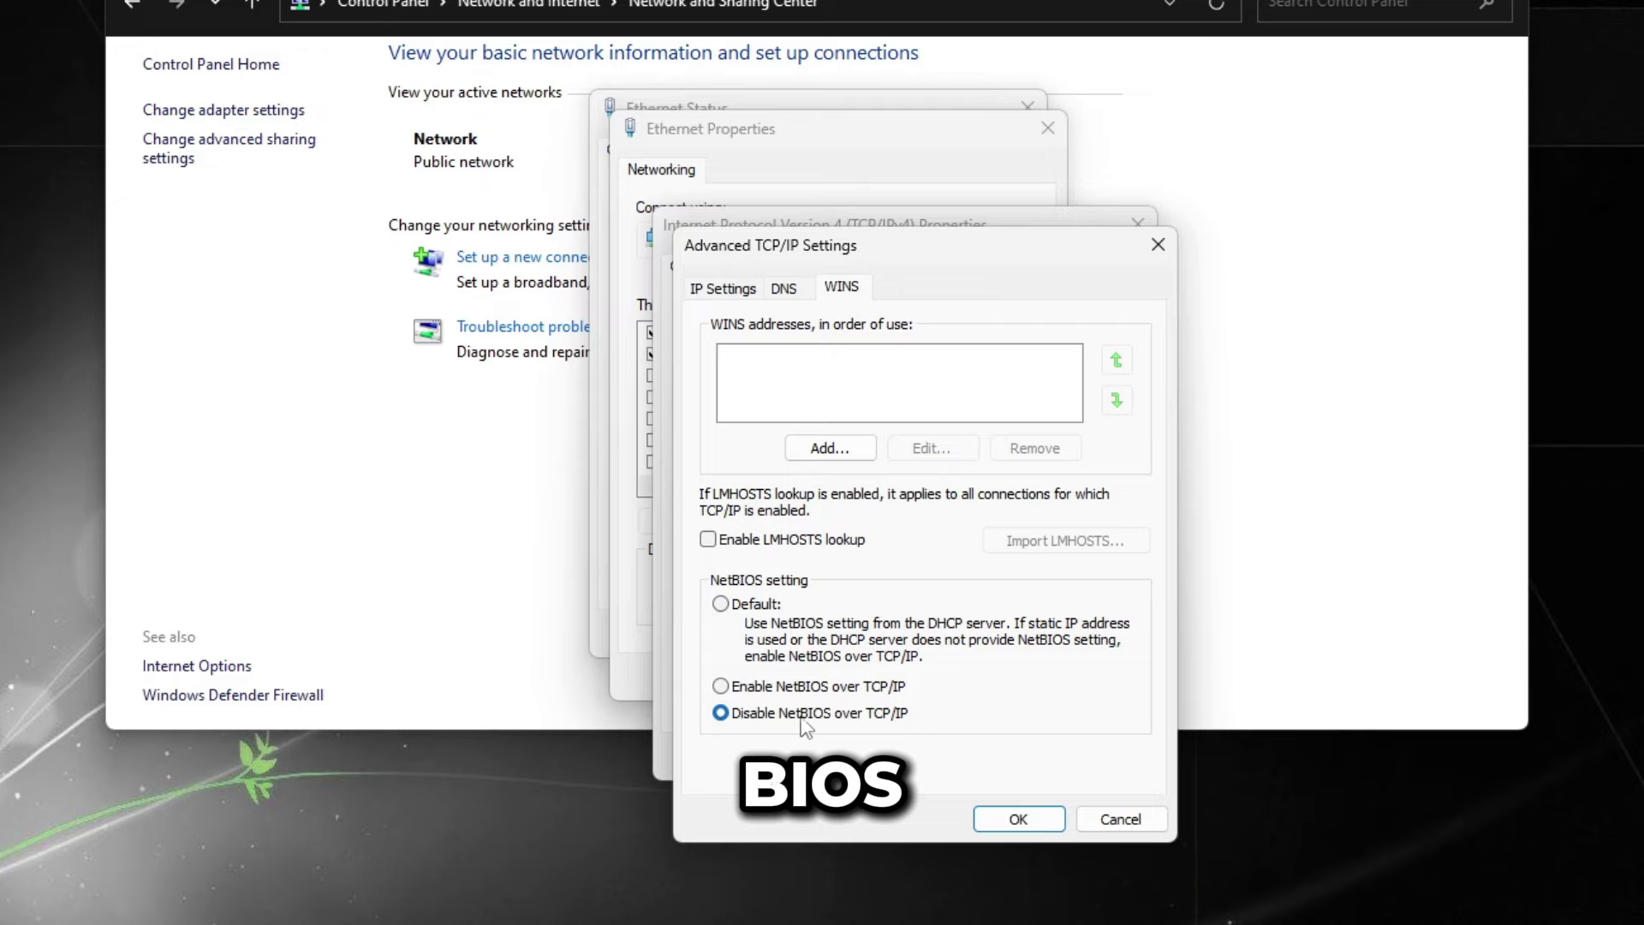
click(1010, 820)
- Set IPv4 to obtain the DNS server address automatically, and close the Ethernet connection's dialogs
click(796, 579)
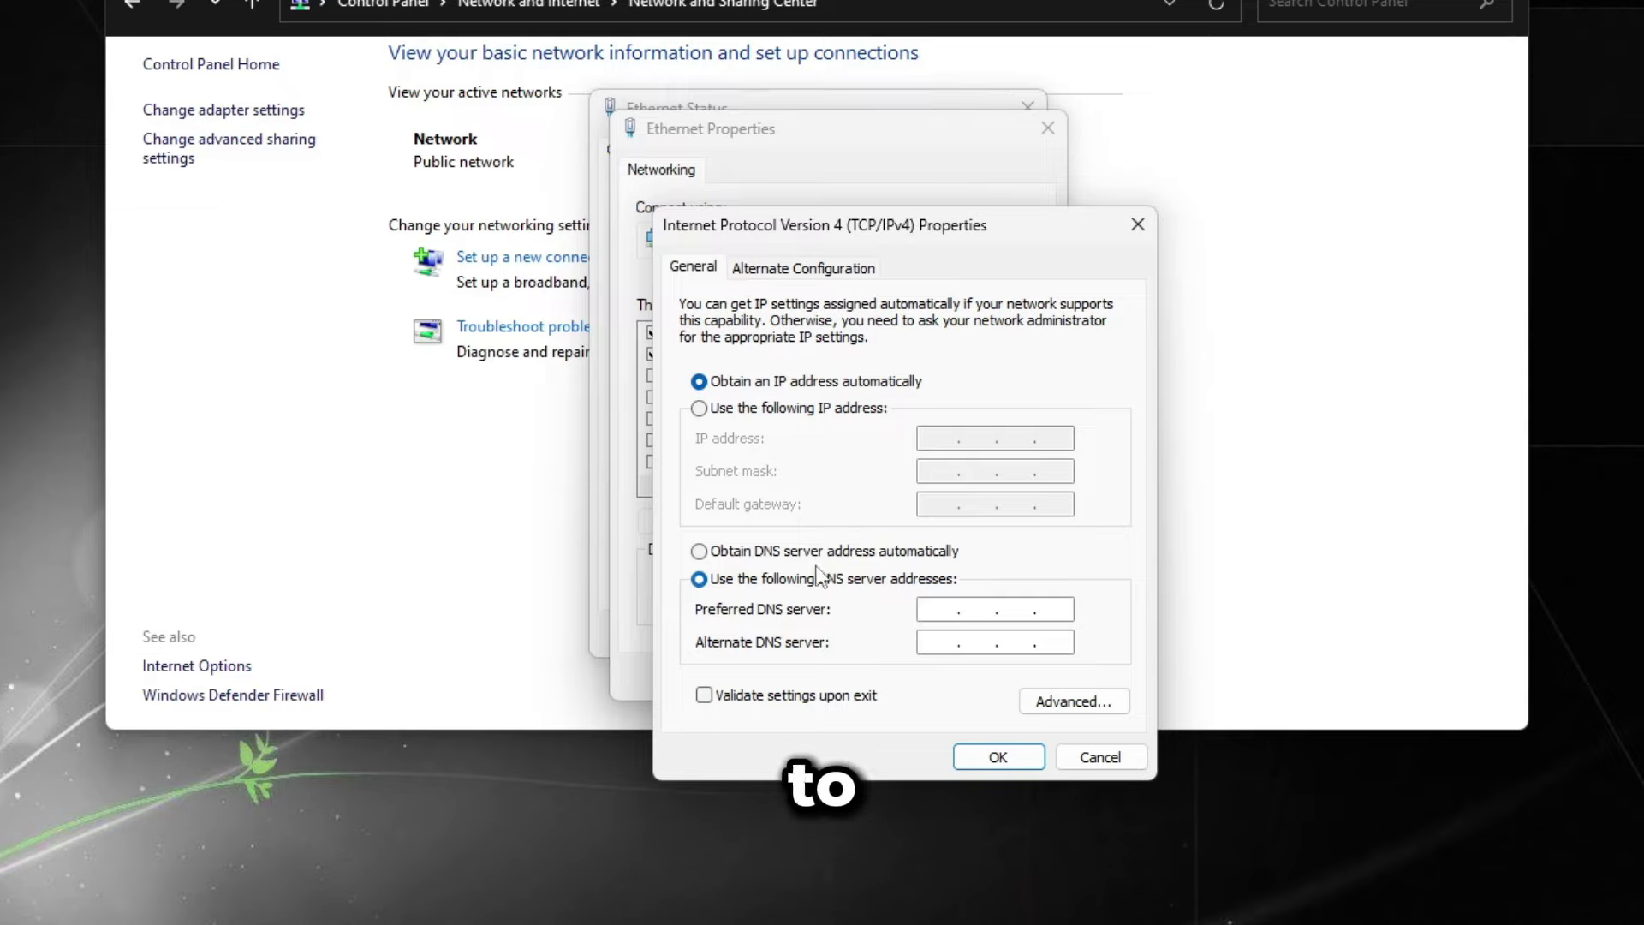
click(845, 552)
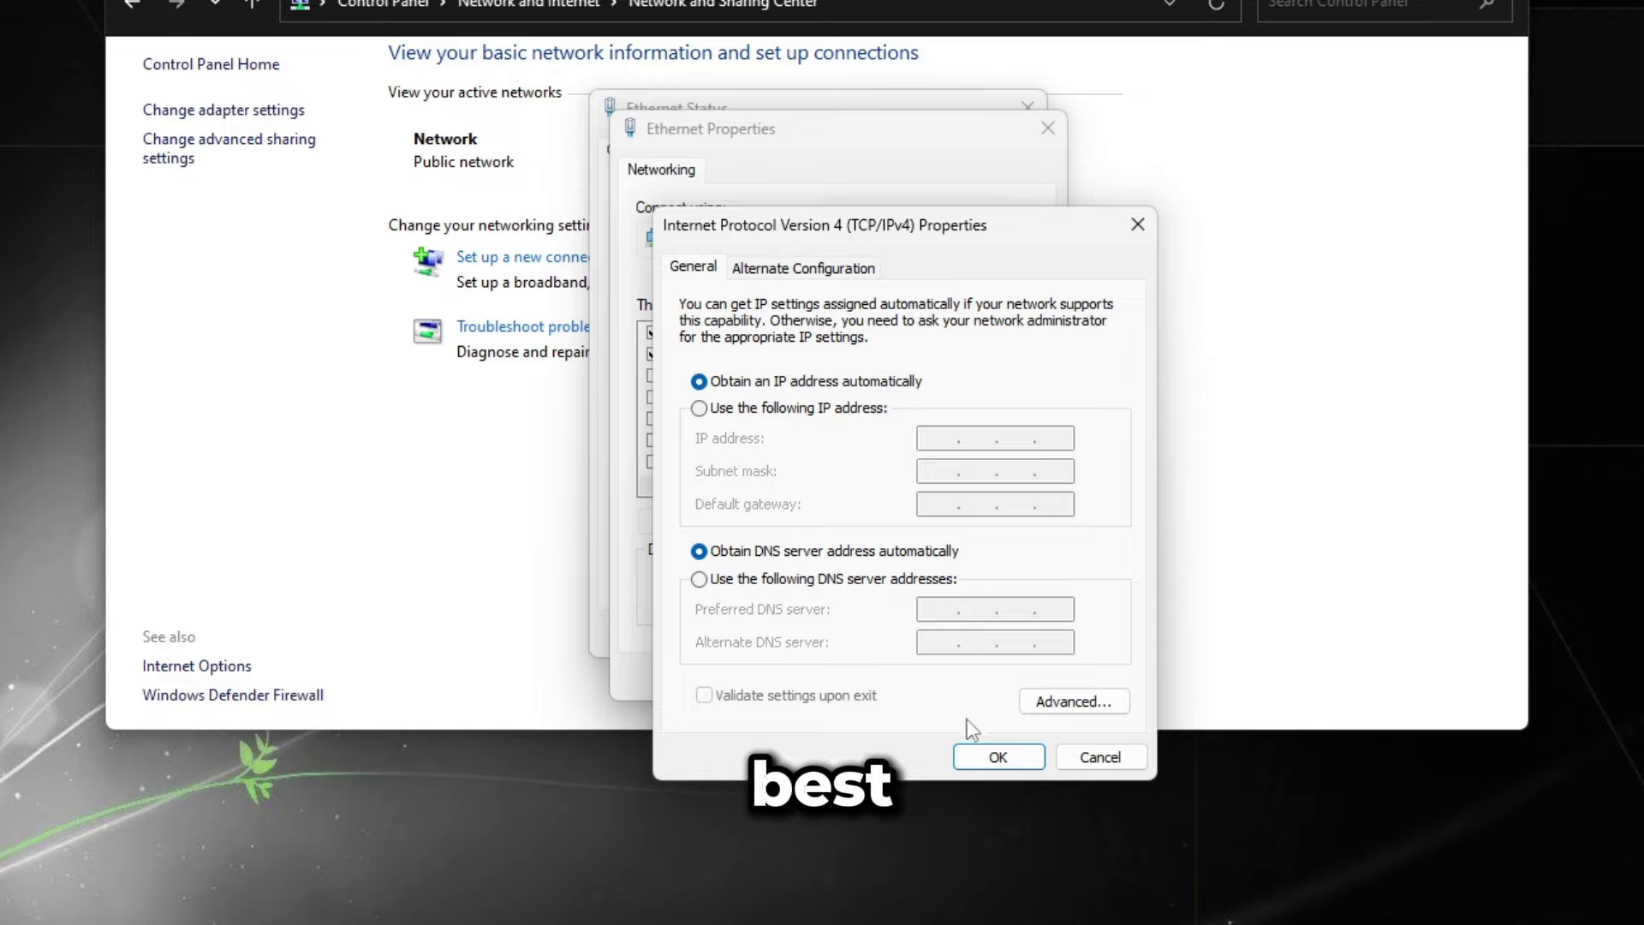
click(716, 576)
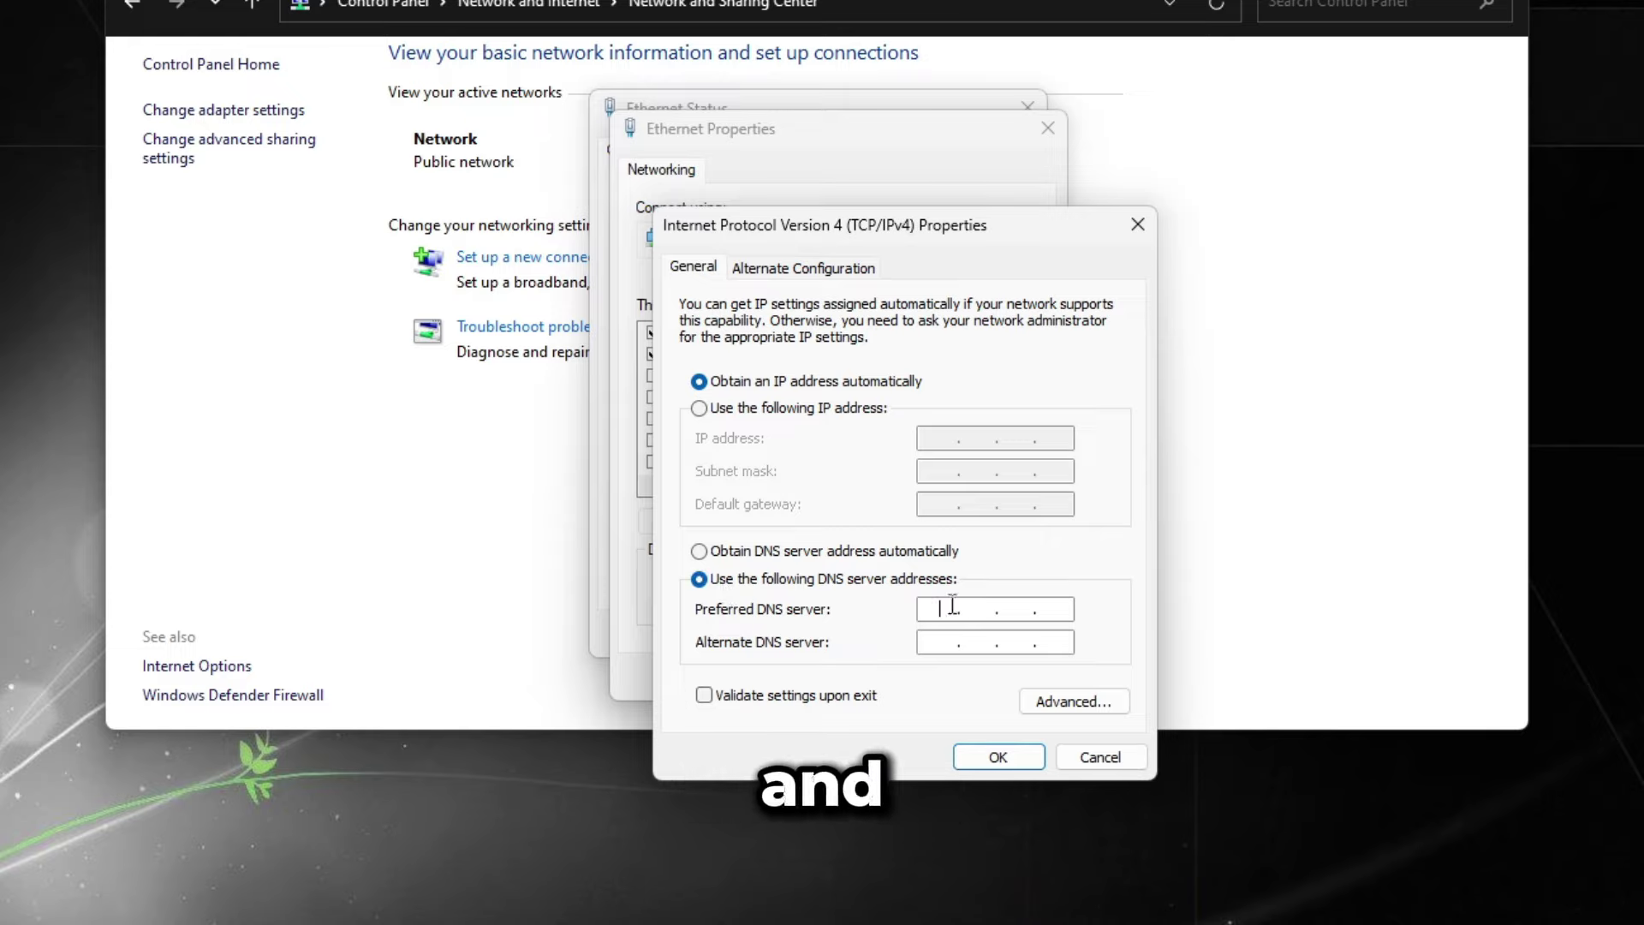
click(736, 553)
click(985, 753)
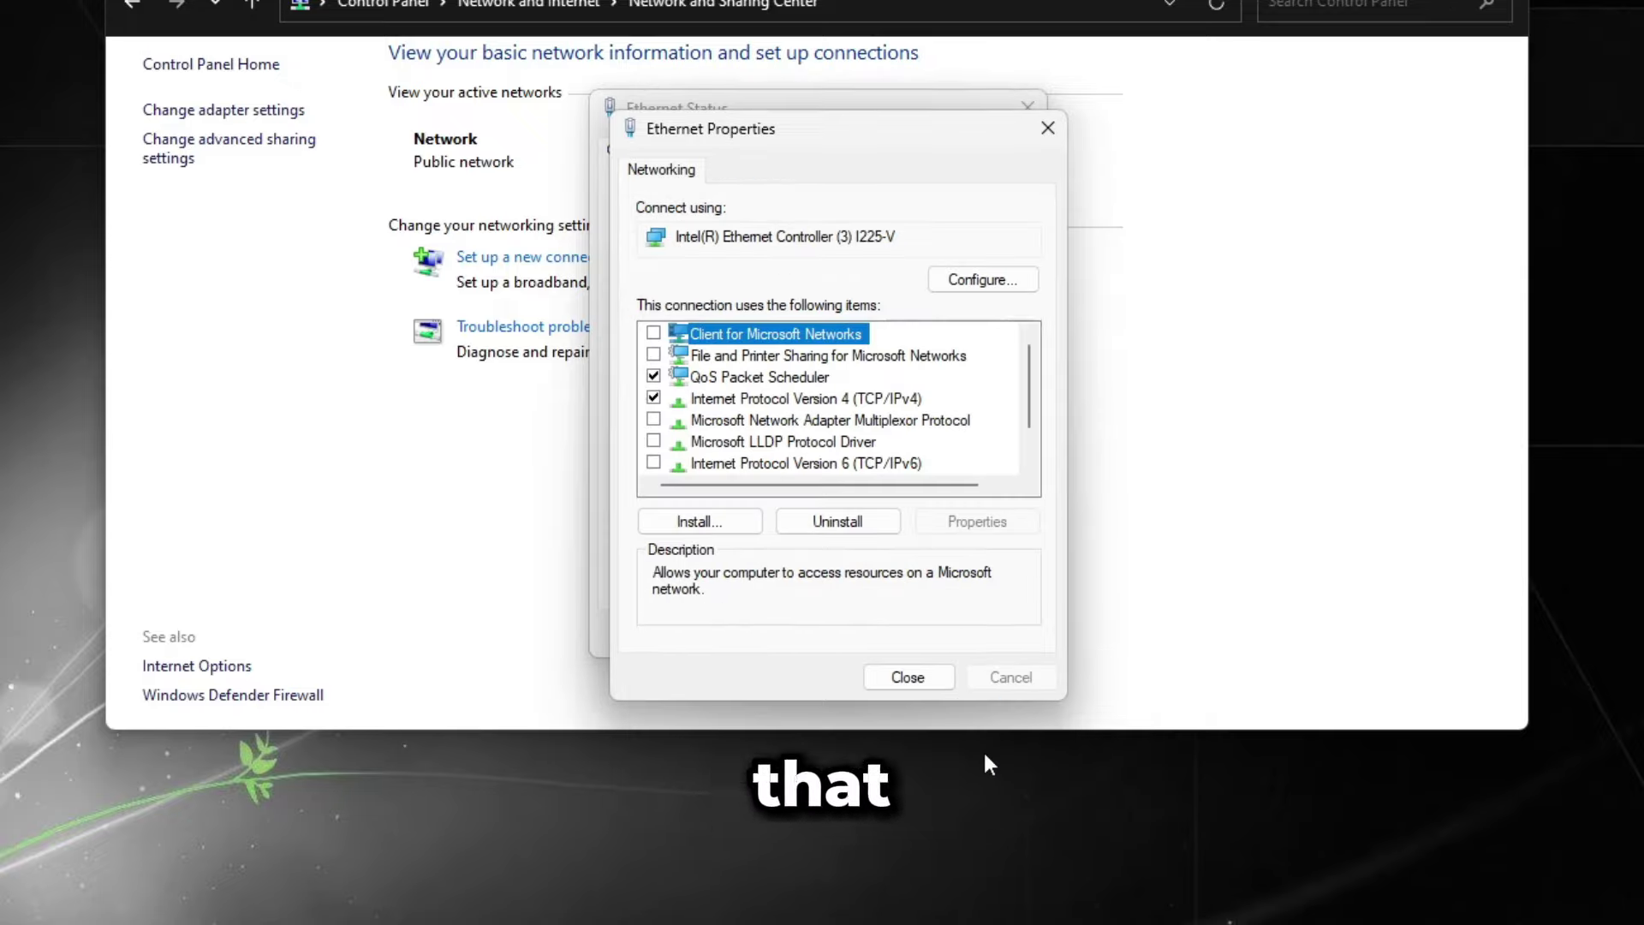
click(918, 685)
click(984, 638)
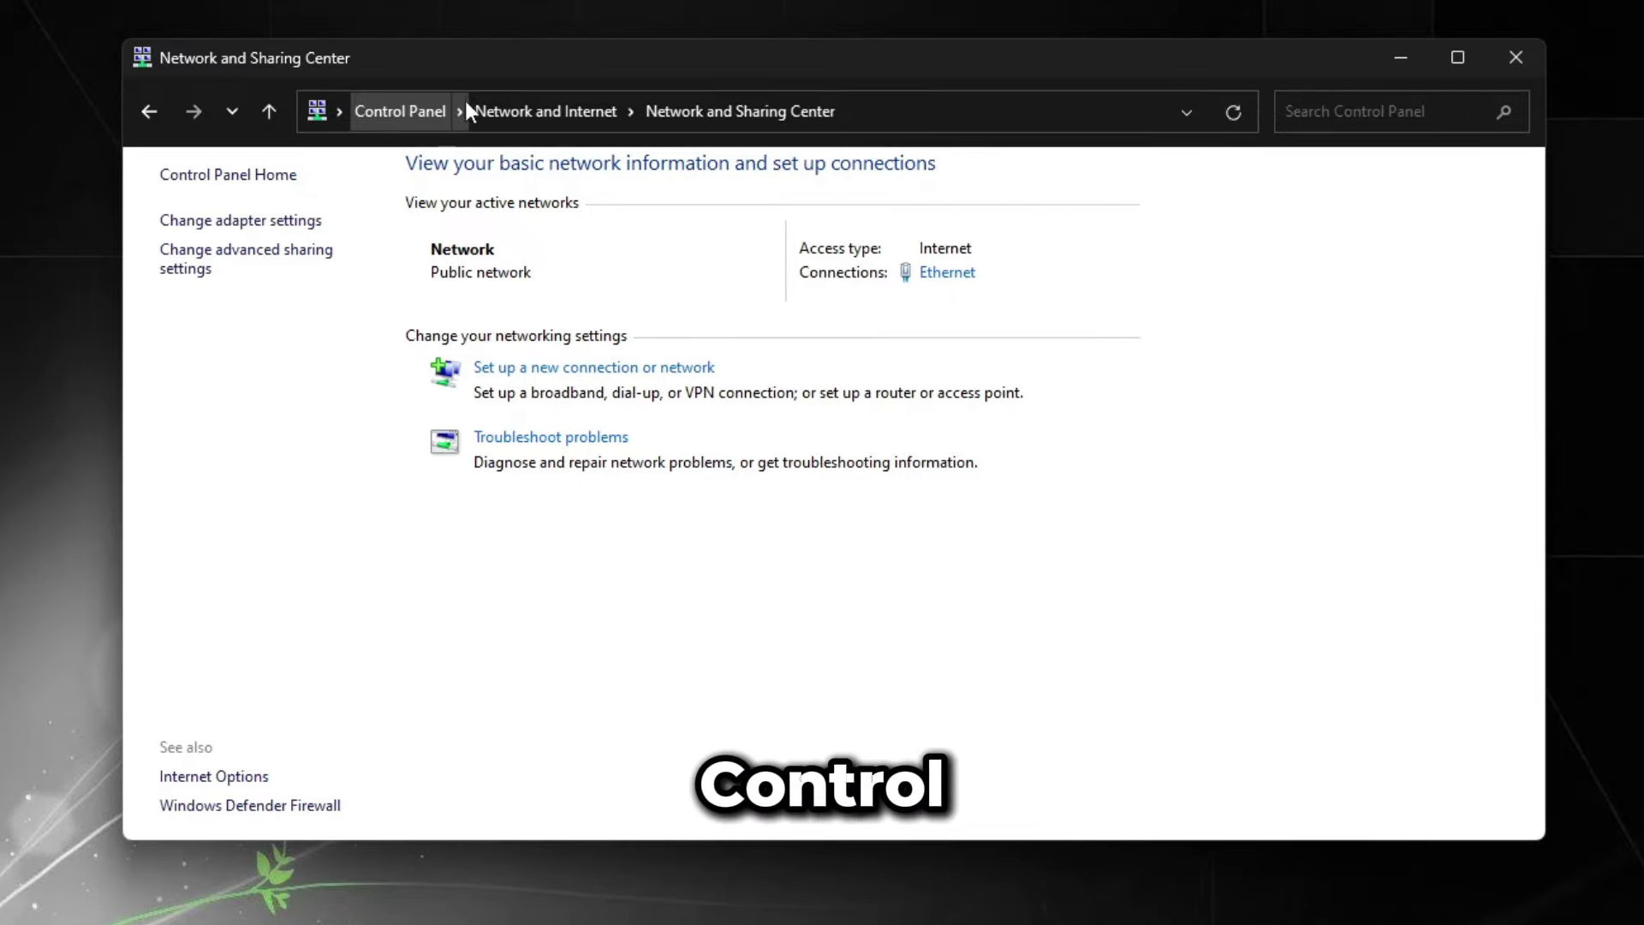
- Open Windows Defender Firewall's per-network settings from Control Panel and accept the firewall turned off for private and public networks
click(403, 107)
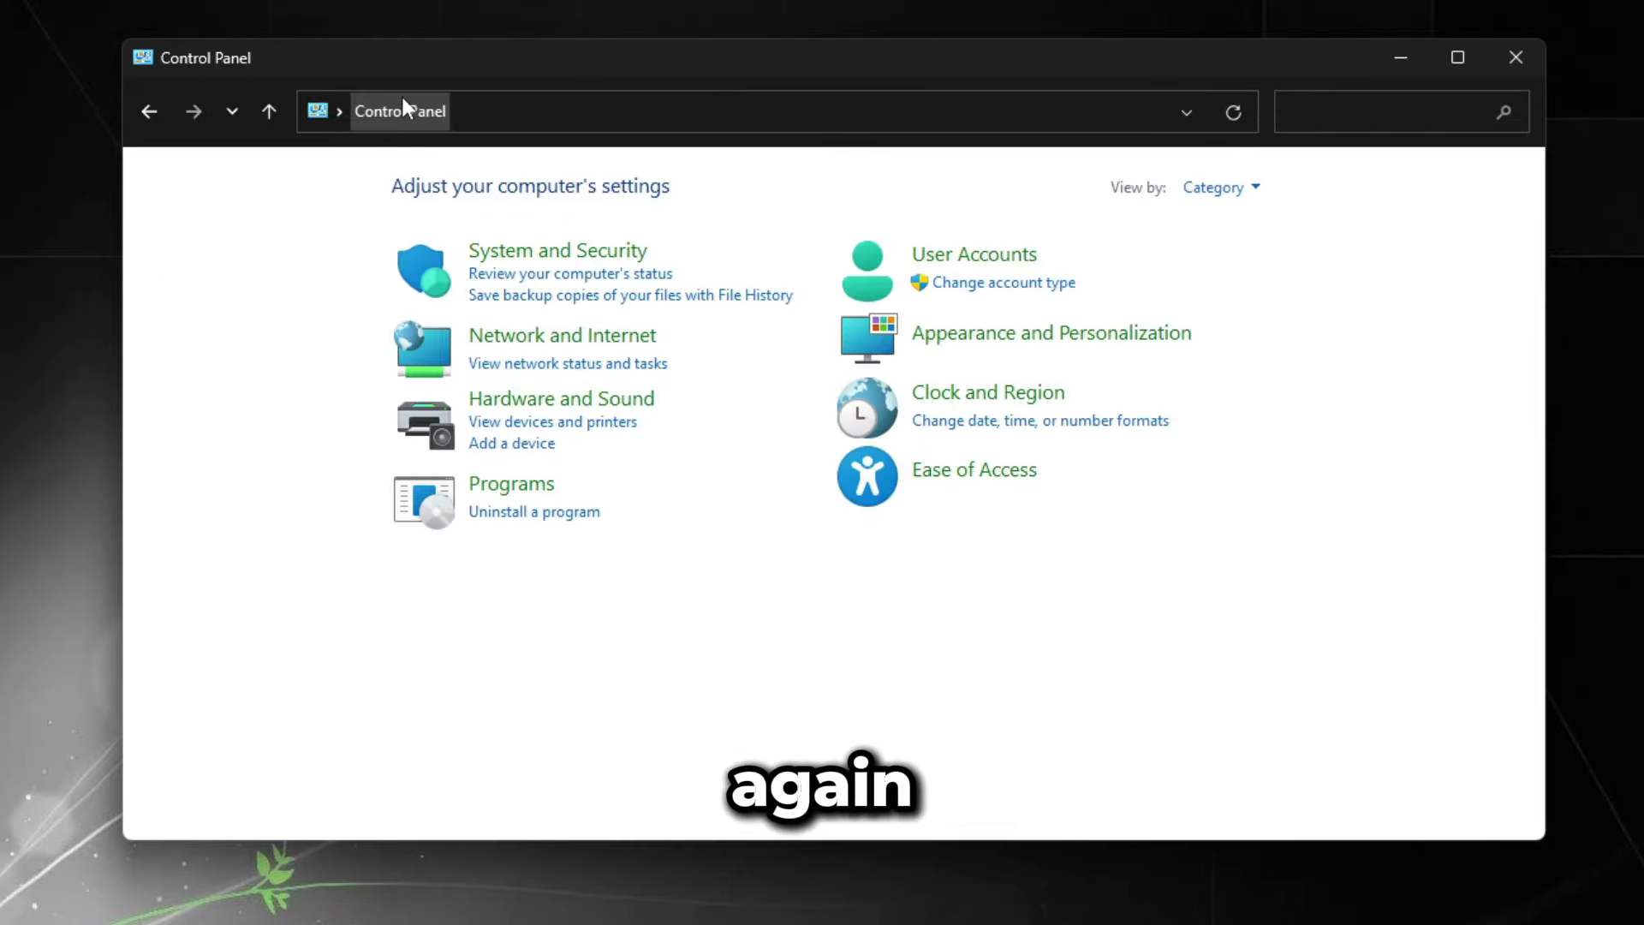
click(481, 257)
click(677, 267)
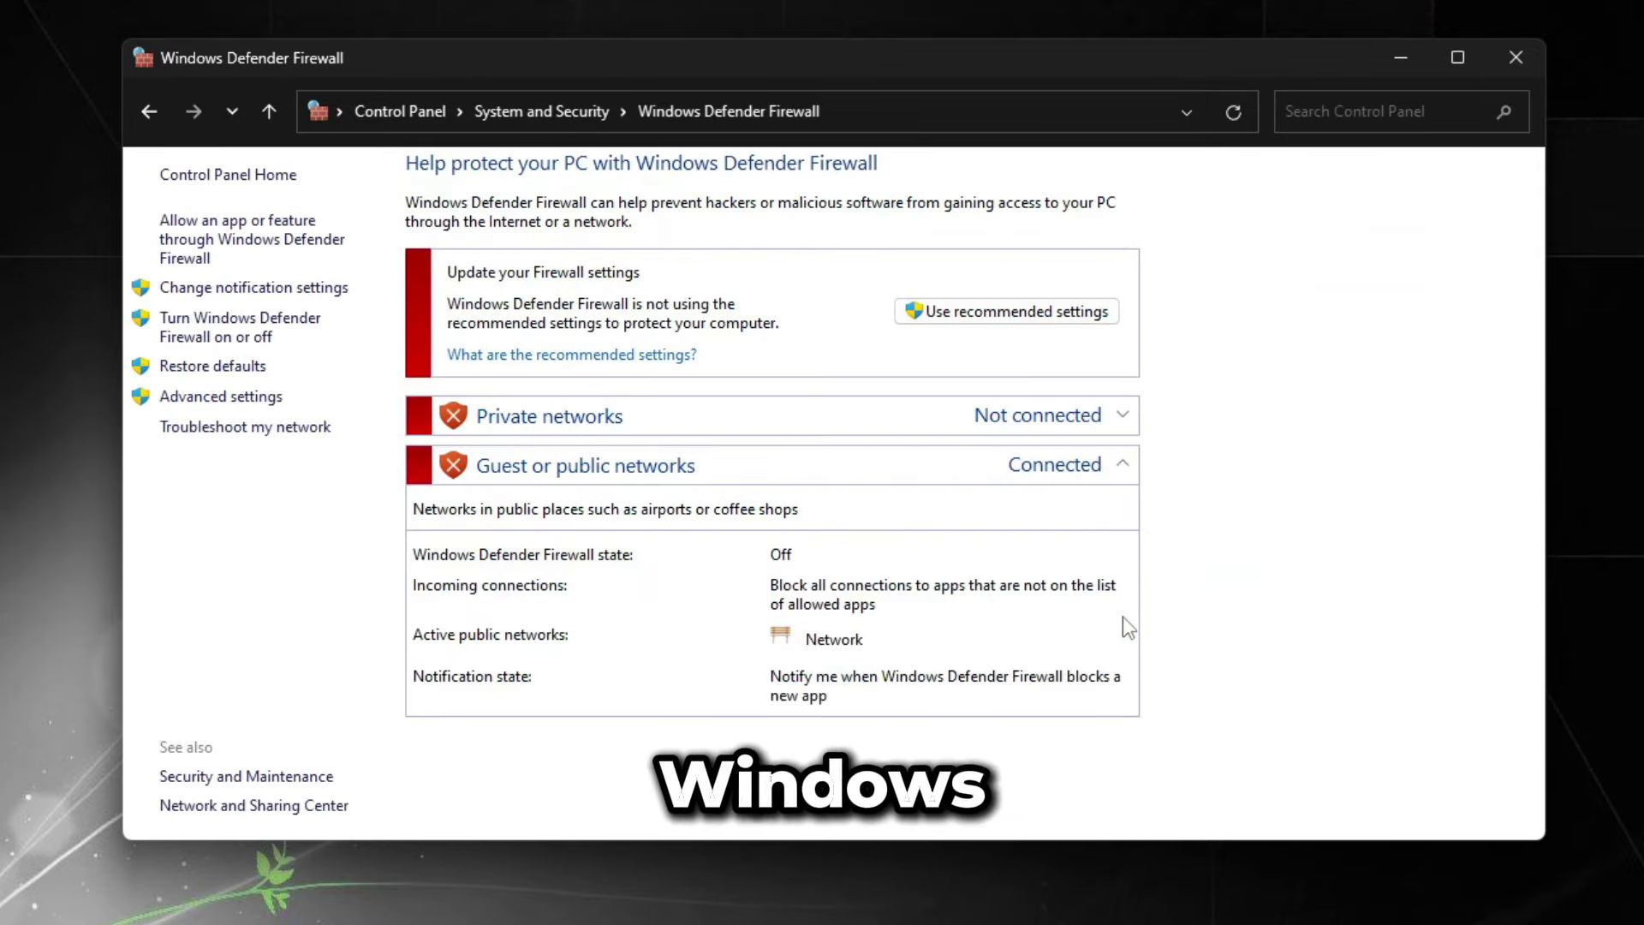
click(214, 341)
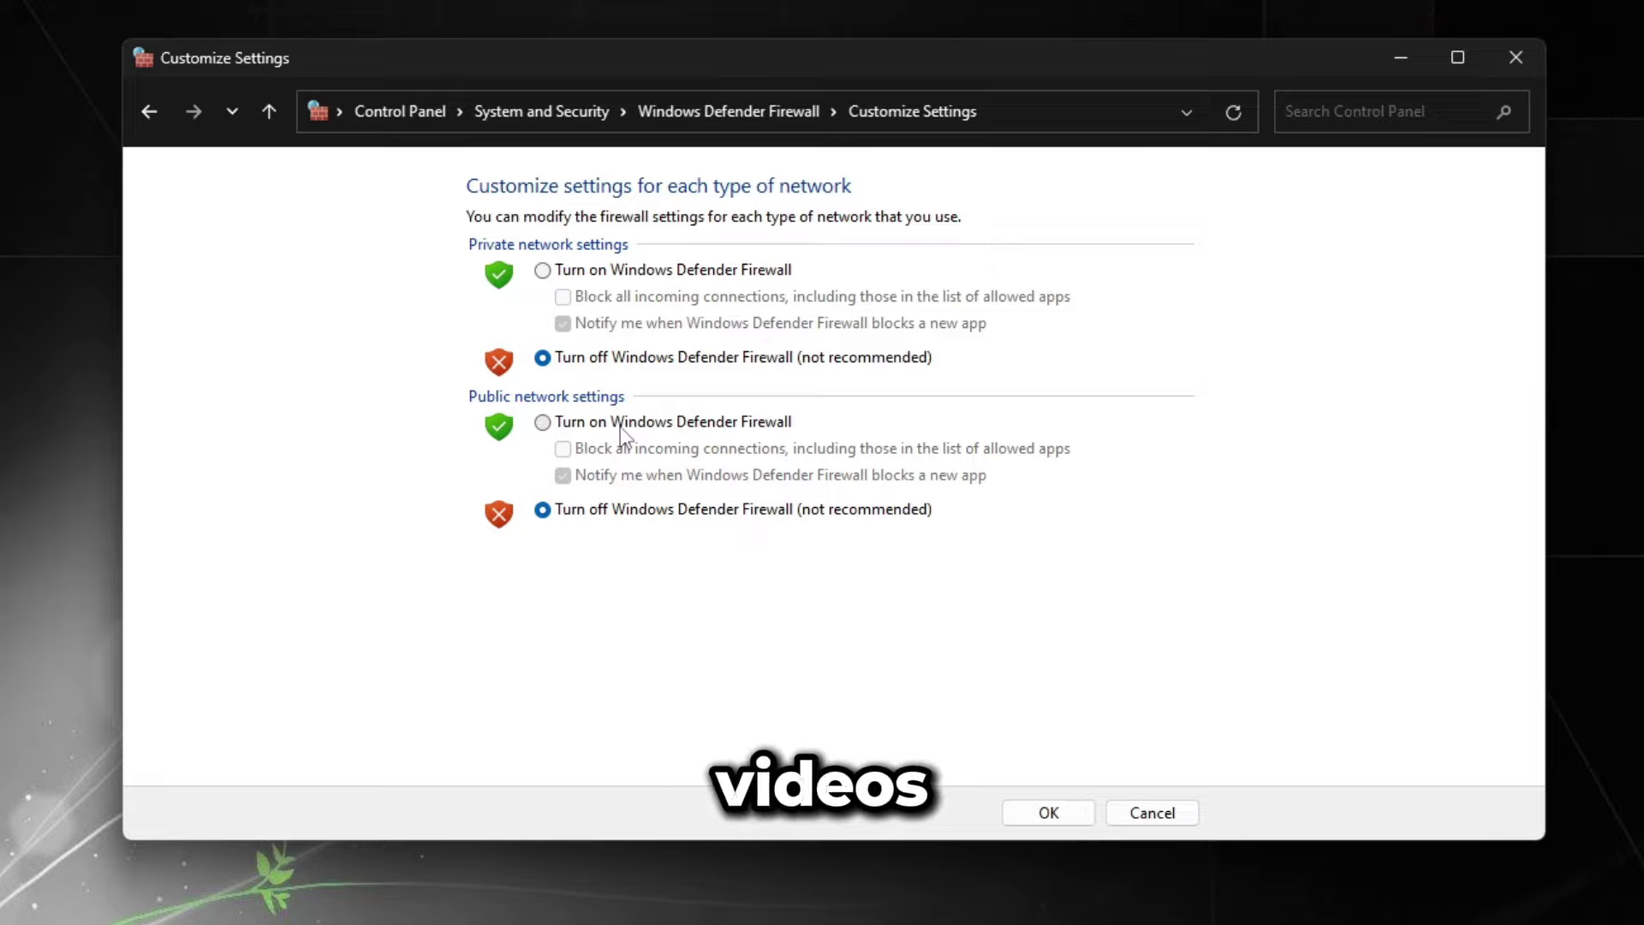
click(1055, 815)
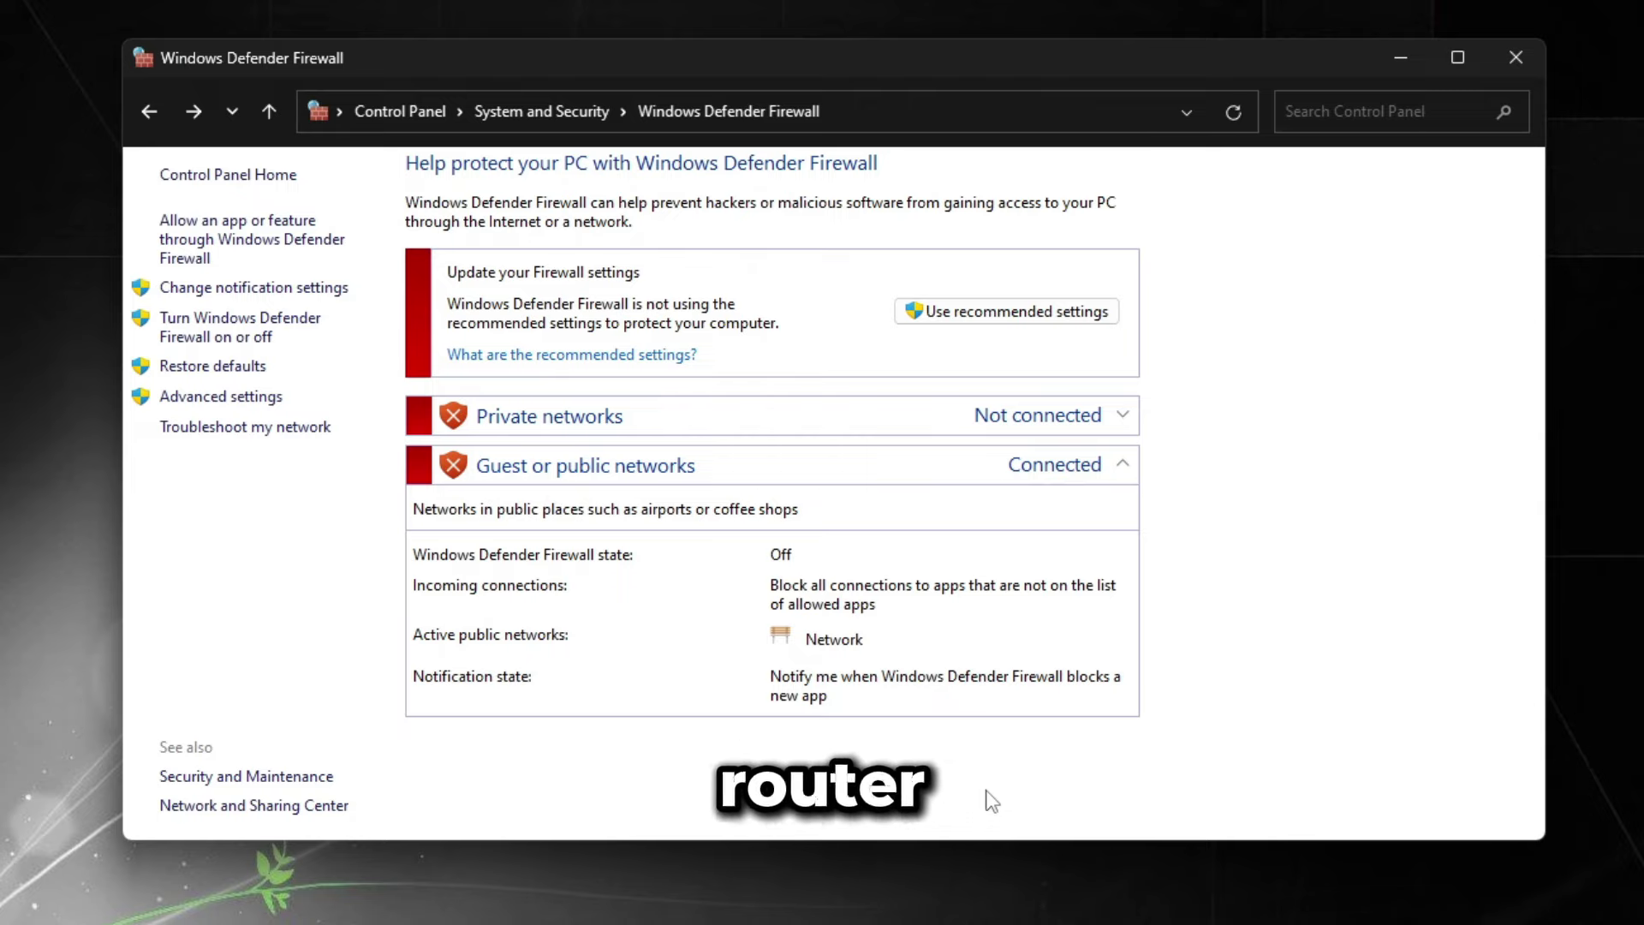
click(1120, 466)
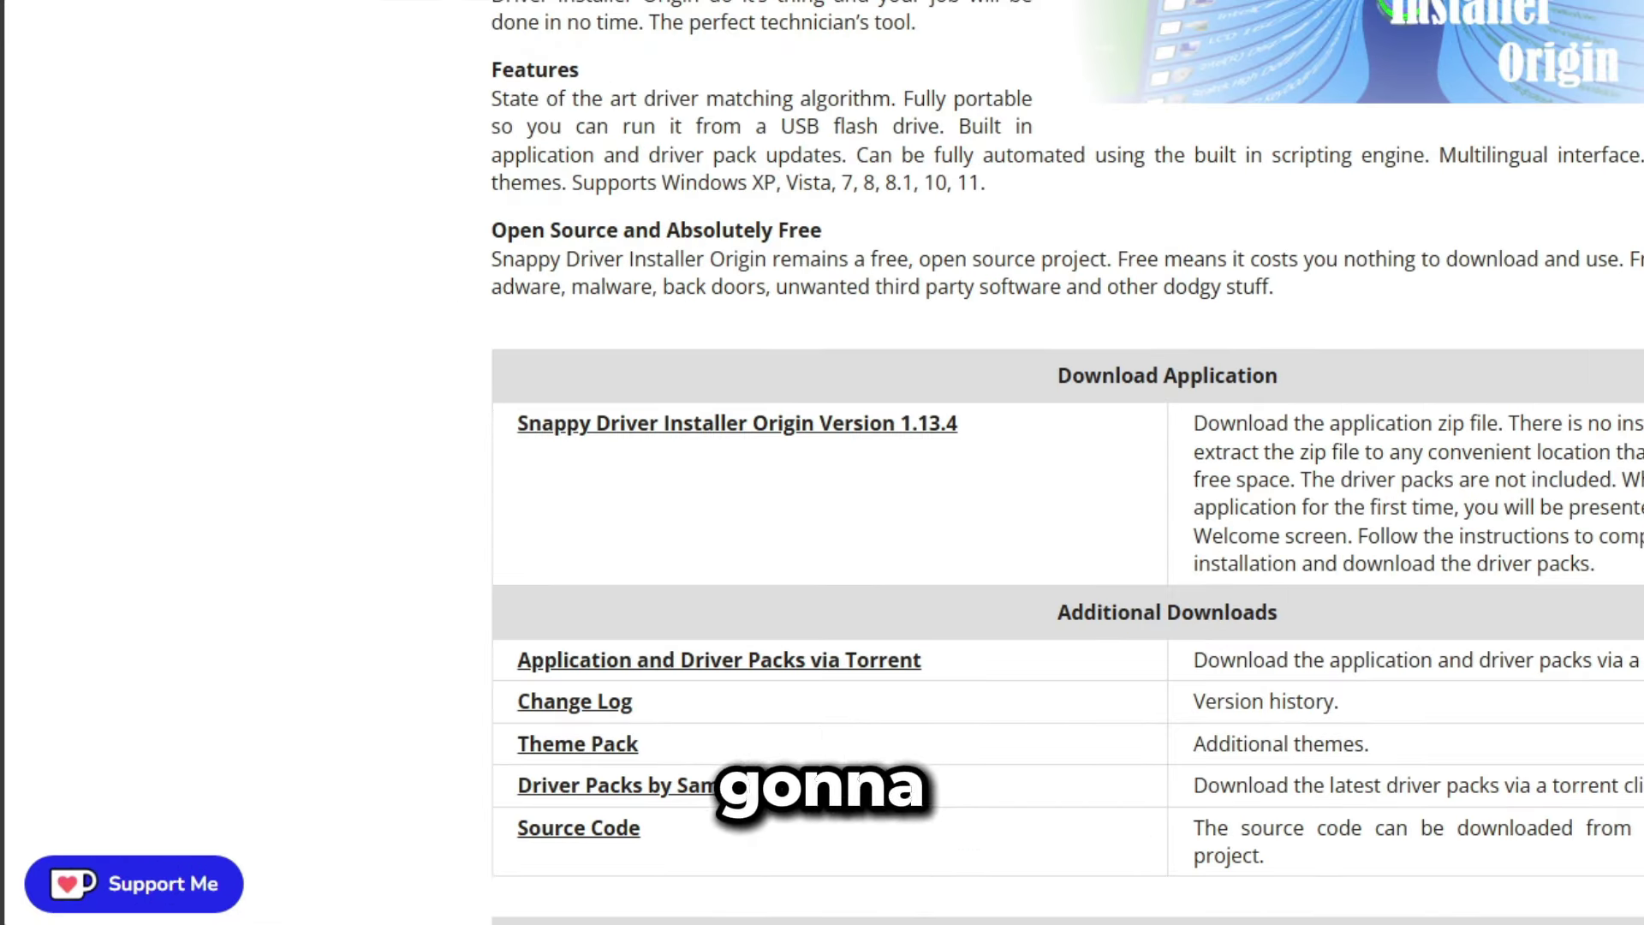
- Open Command Prompt as administrator and run ipconfig
key(super)
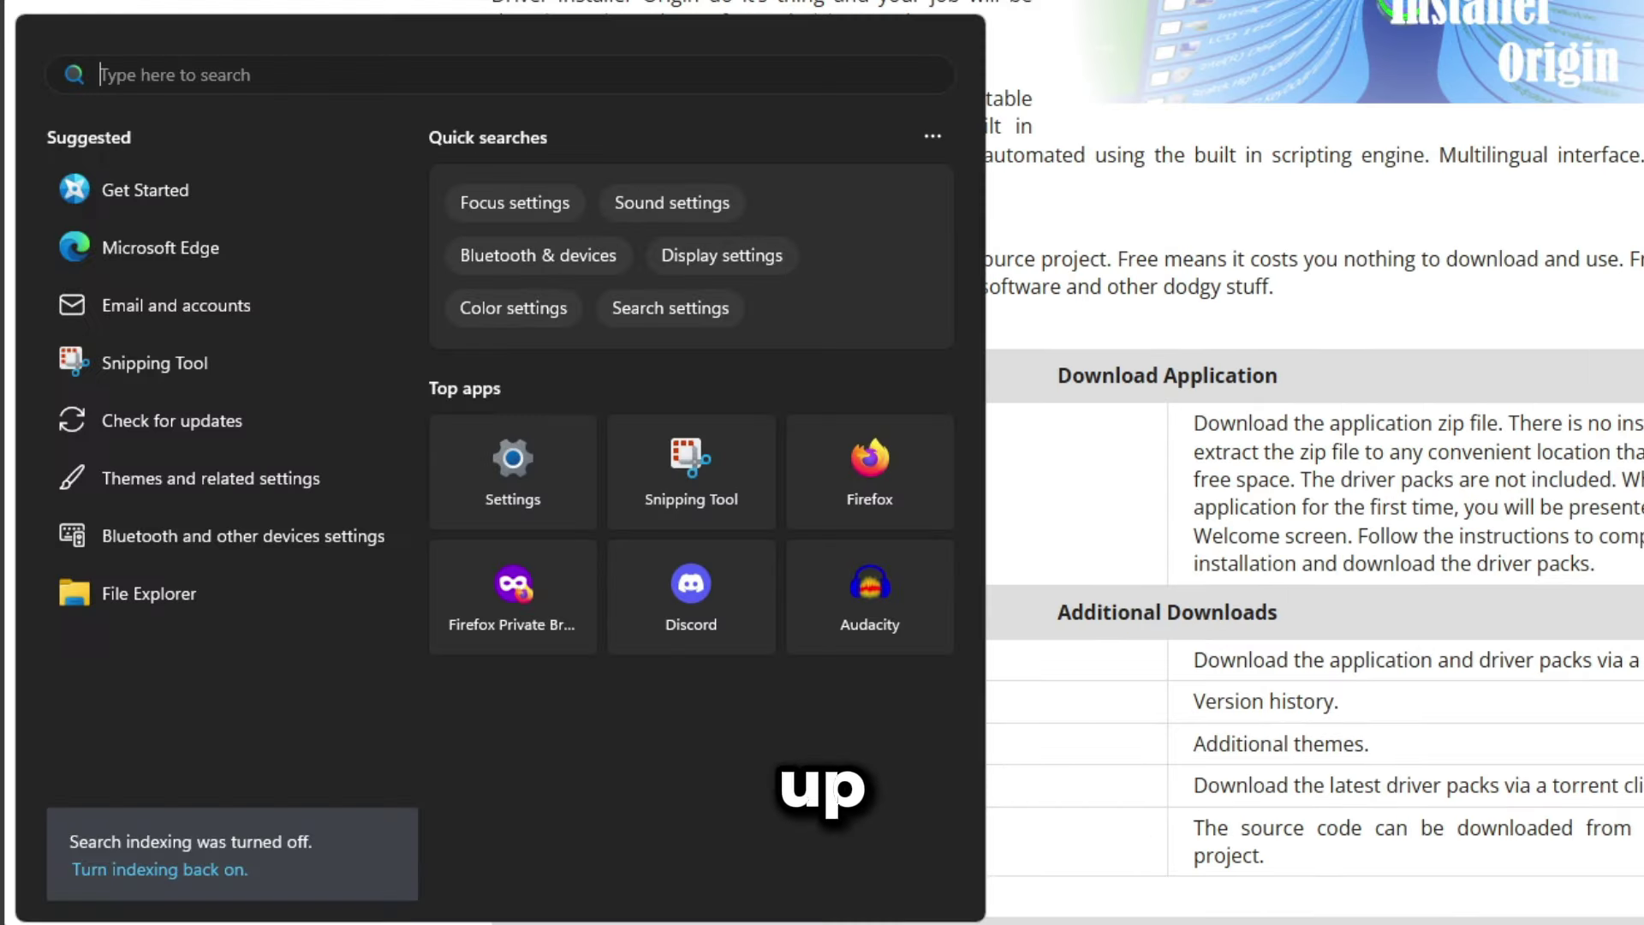
text(cmd)
key(ctrl+shift+Return)
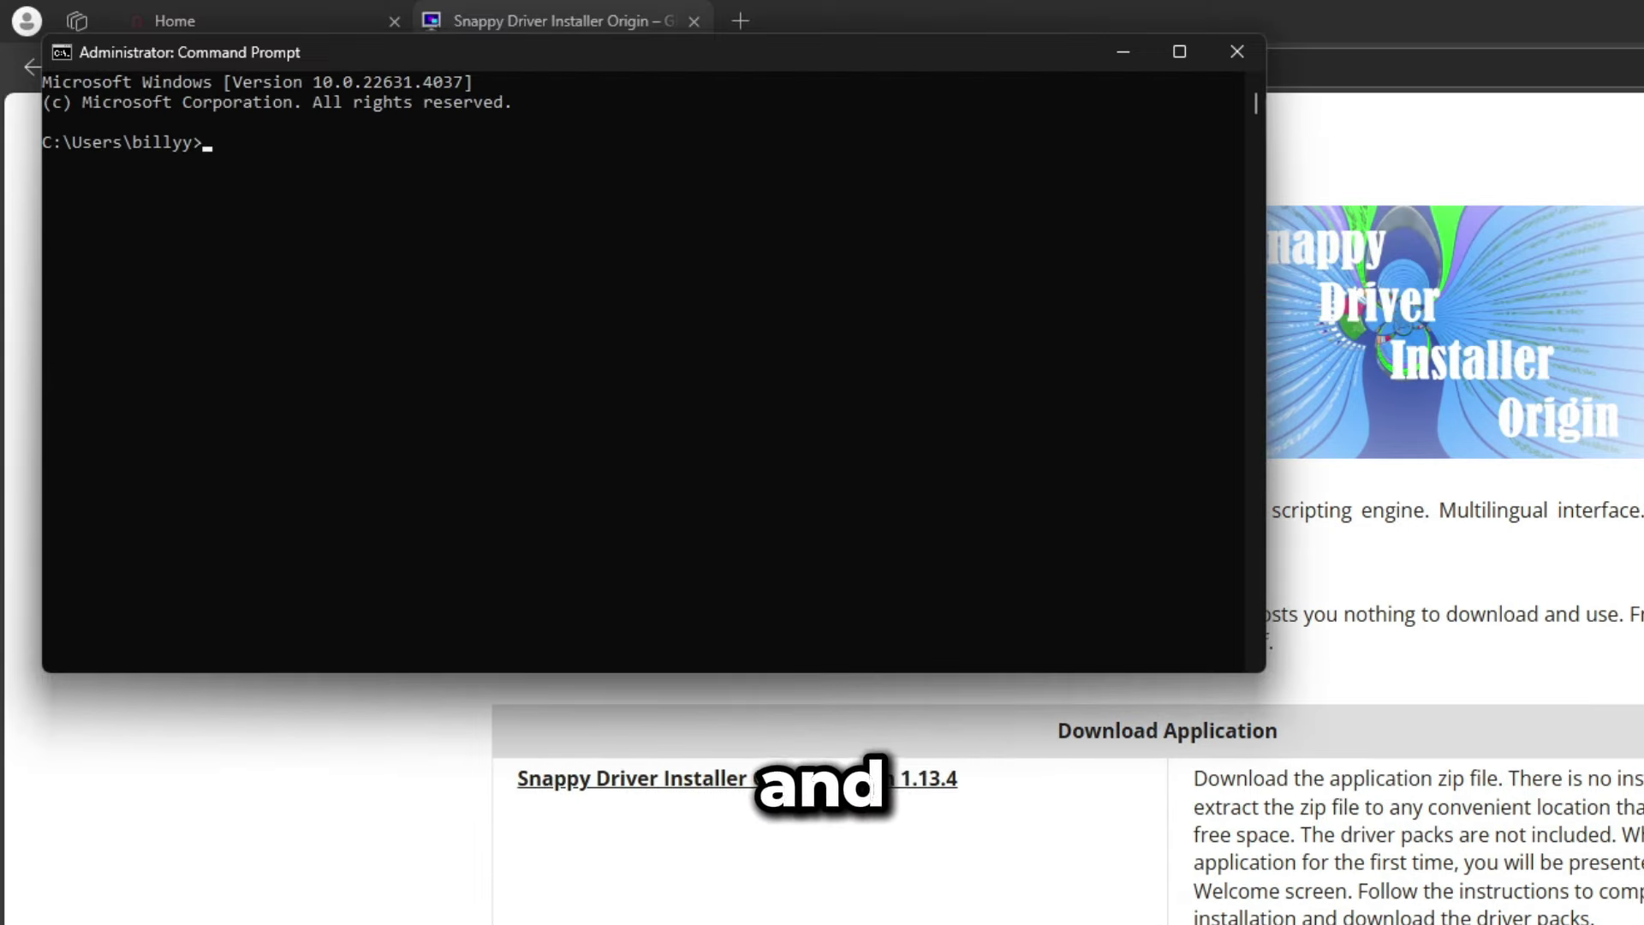
text(ipconfig)
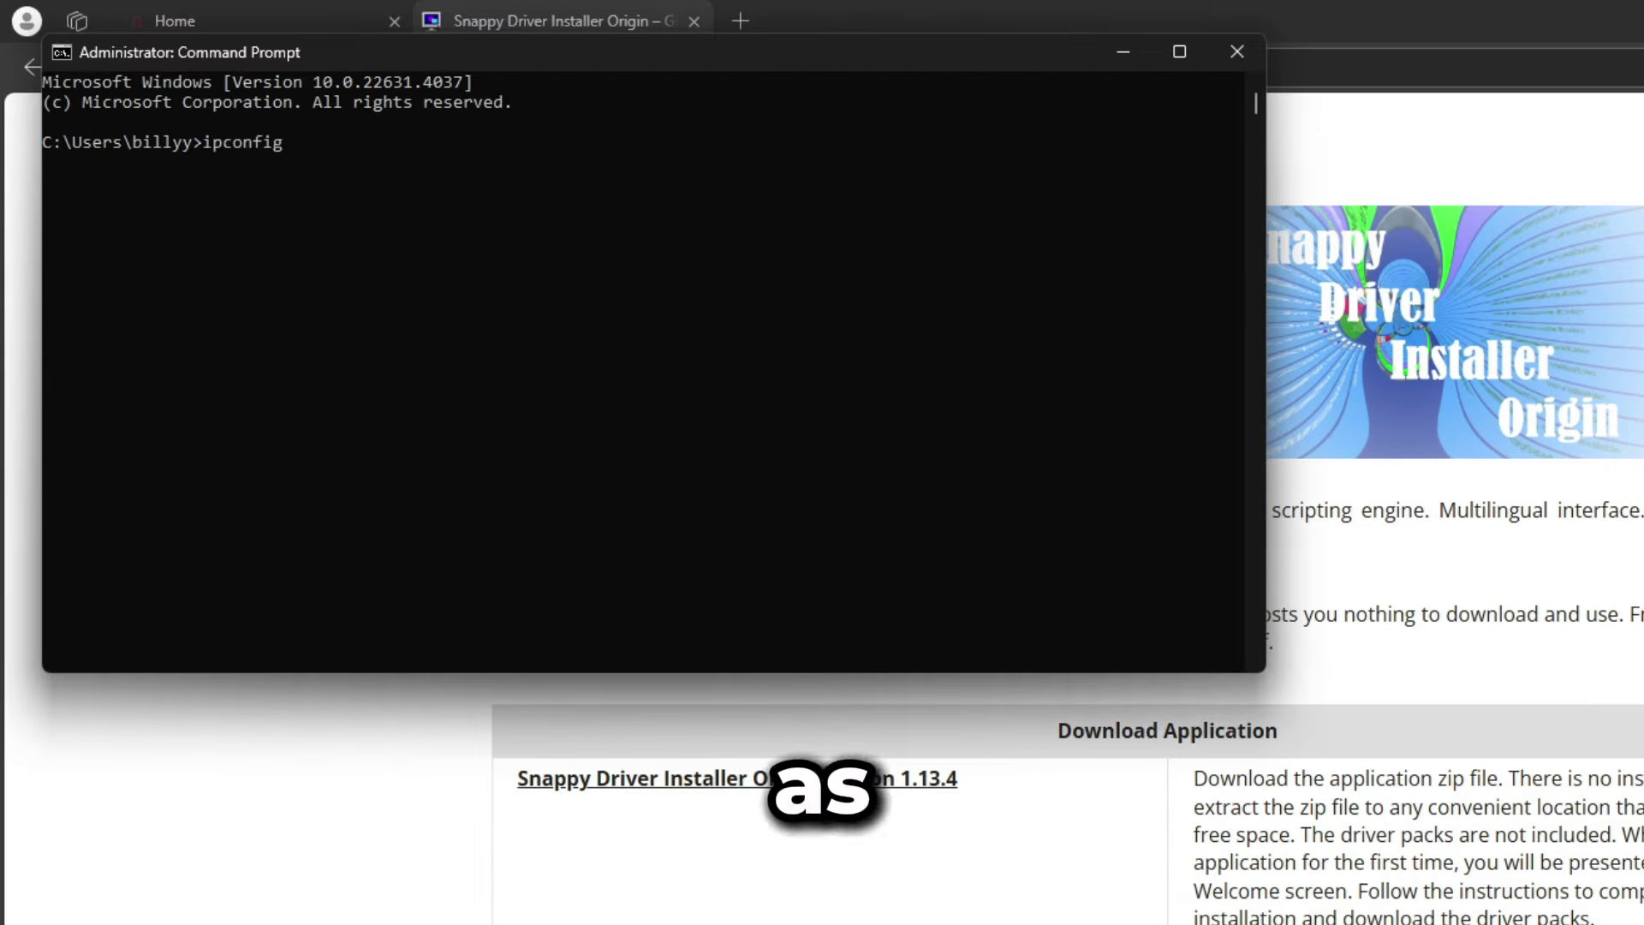
key(Return)
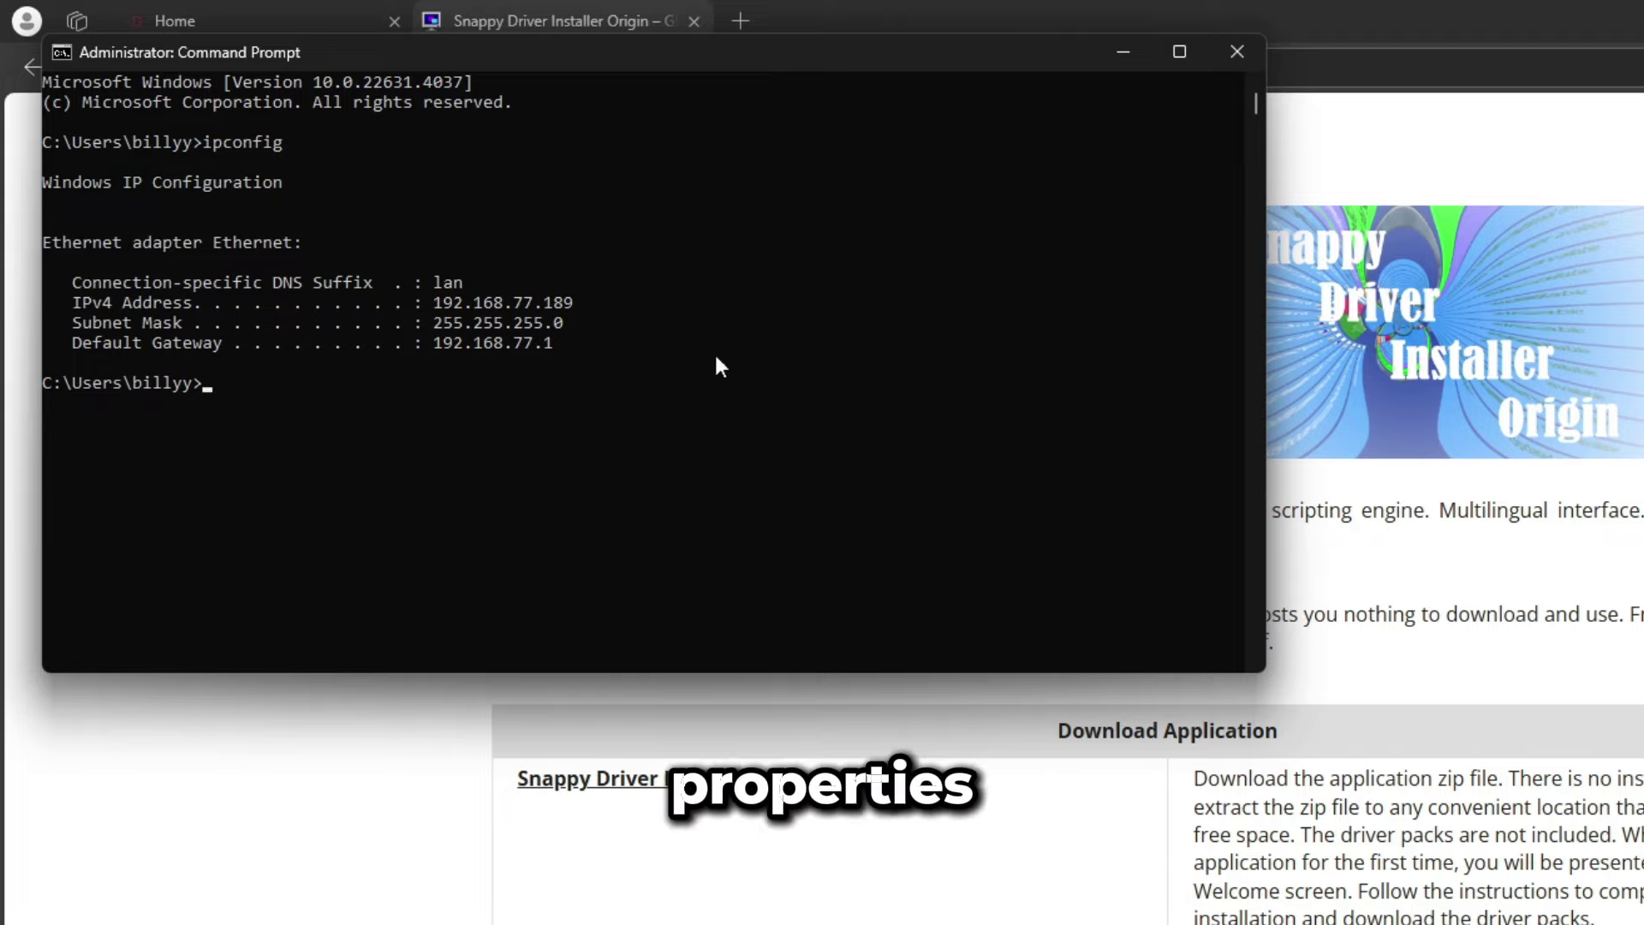
- Copy the Ethernet adapter's default gateway address from the ipconfig output
drag(74, 342, 552, 348)
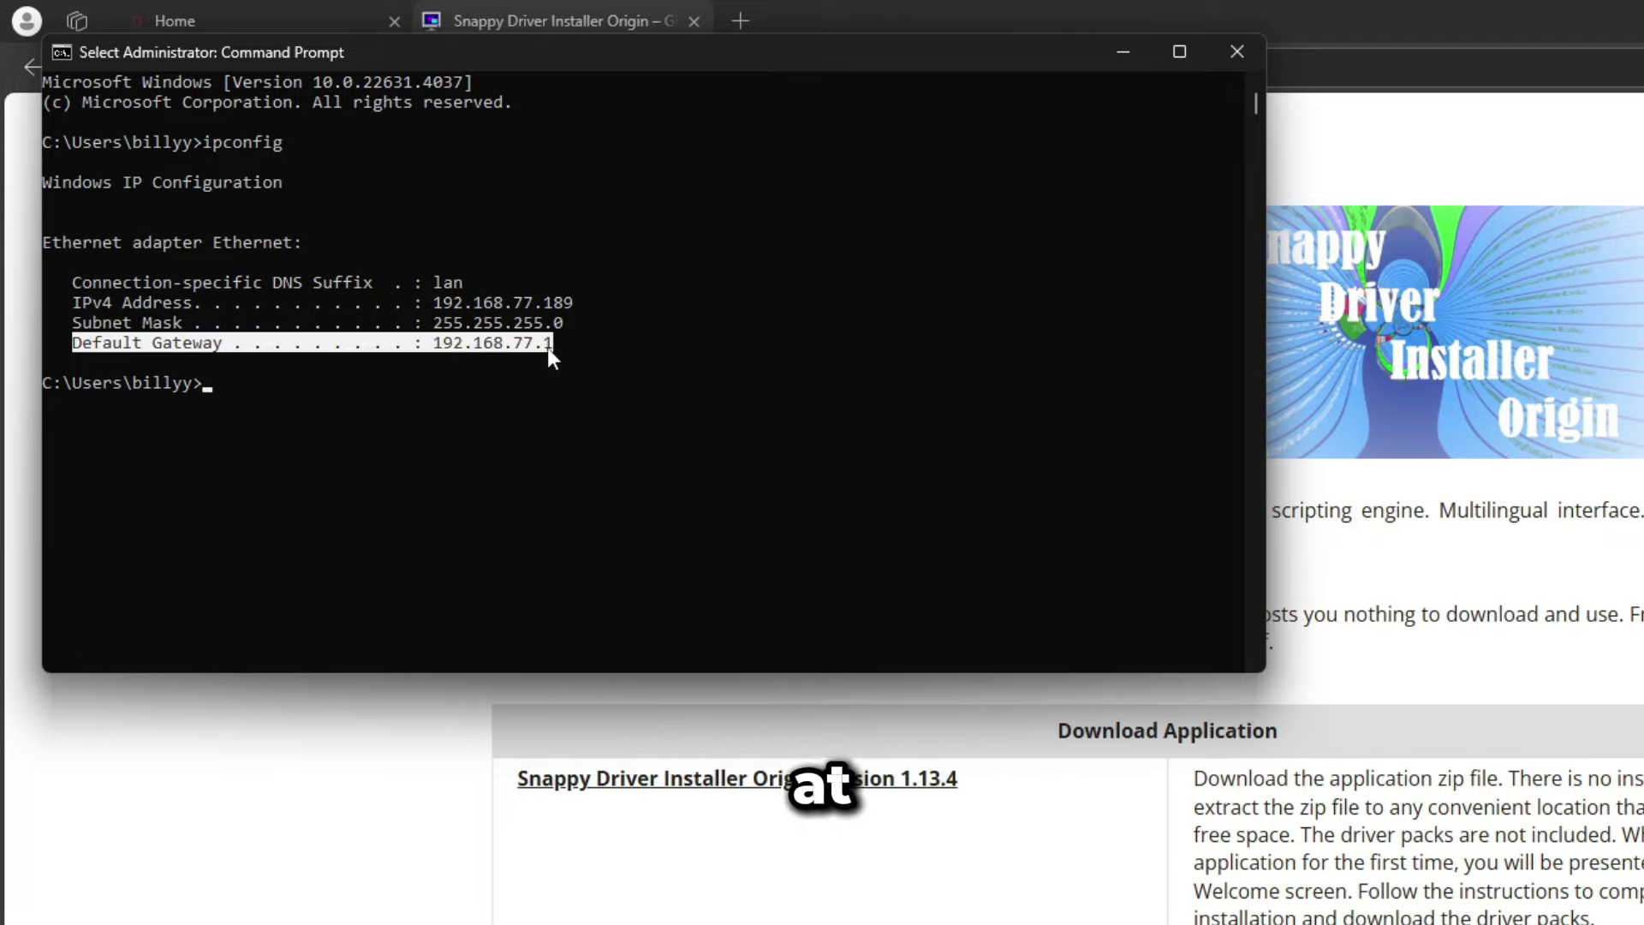
drag(433, 344, 561, 347)
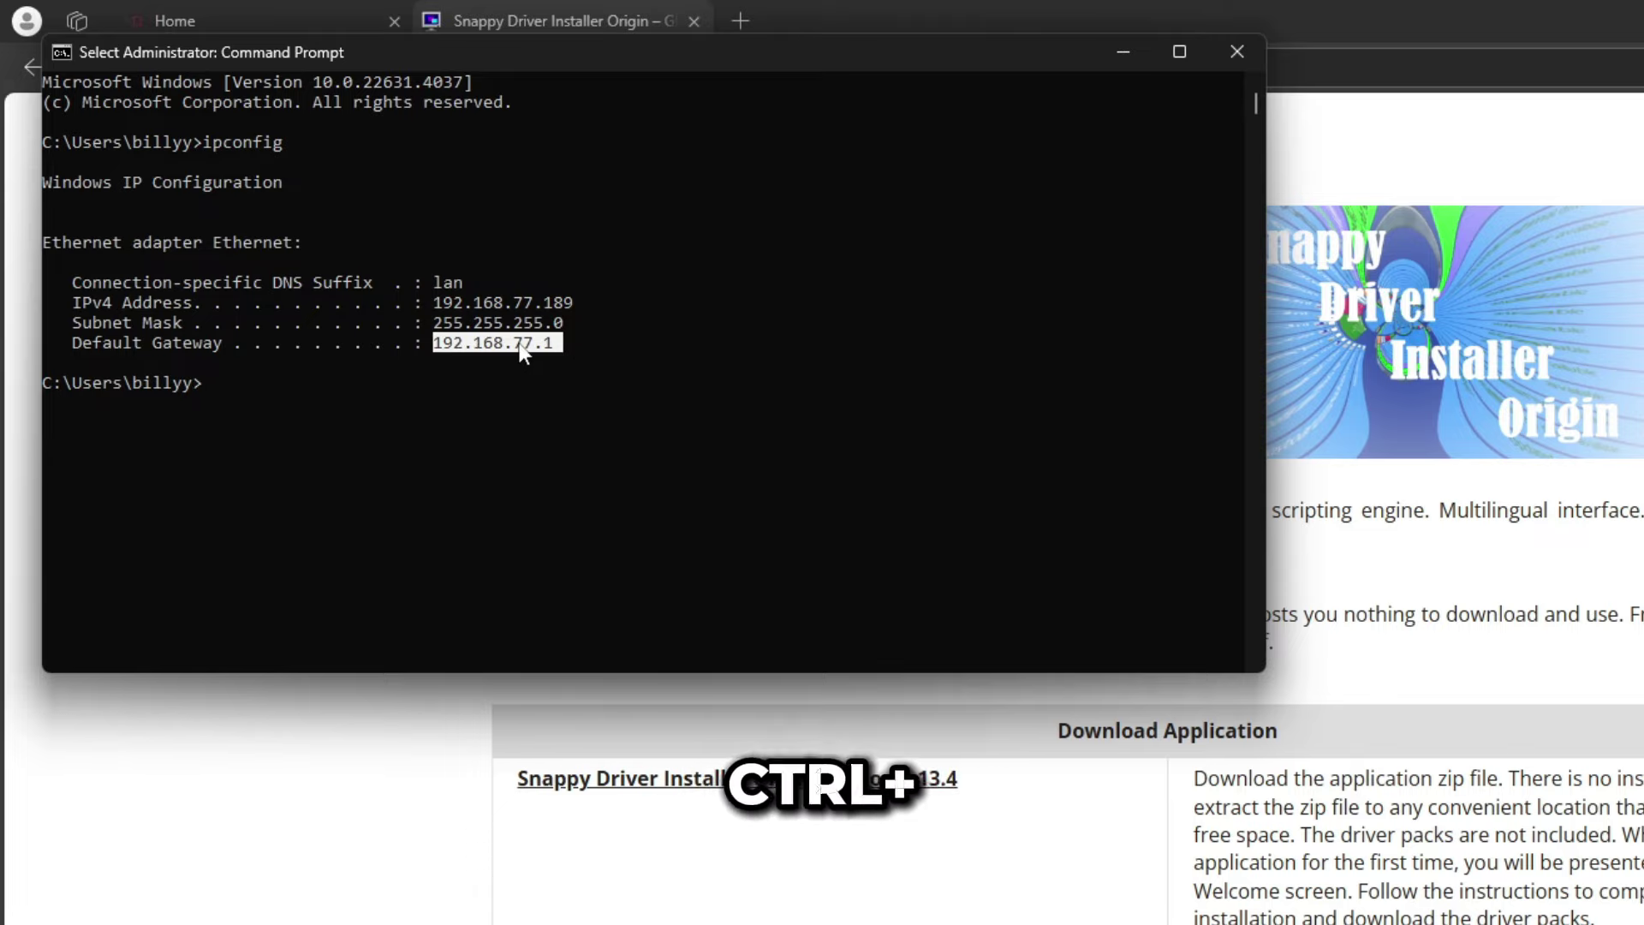
key(ctrl+c)
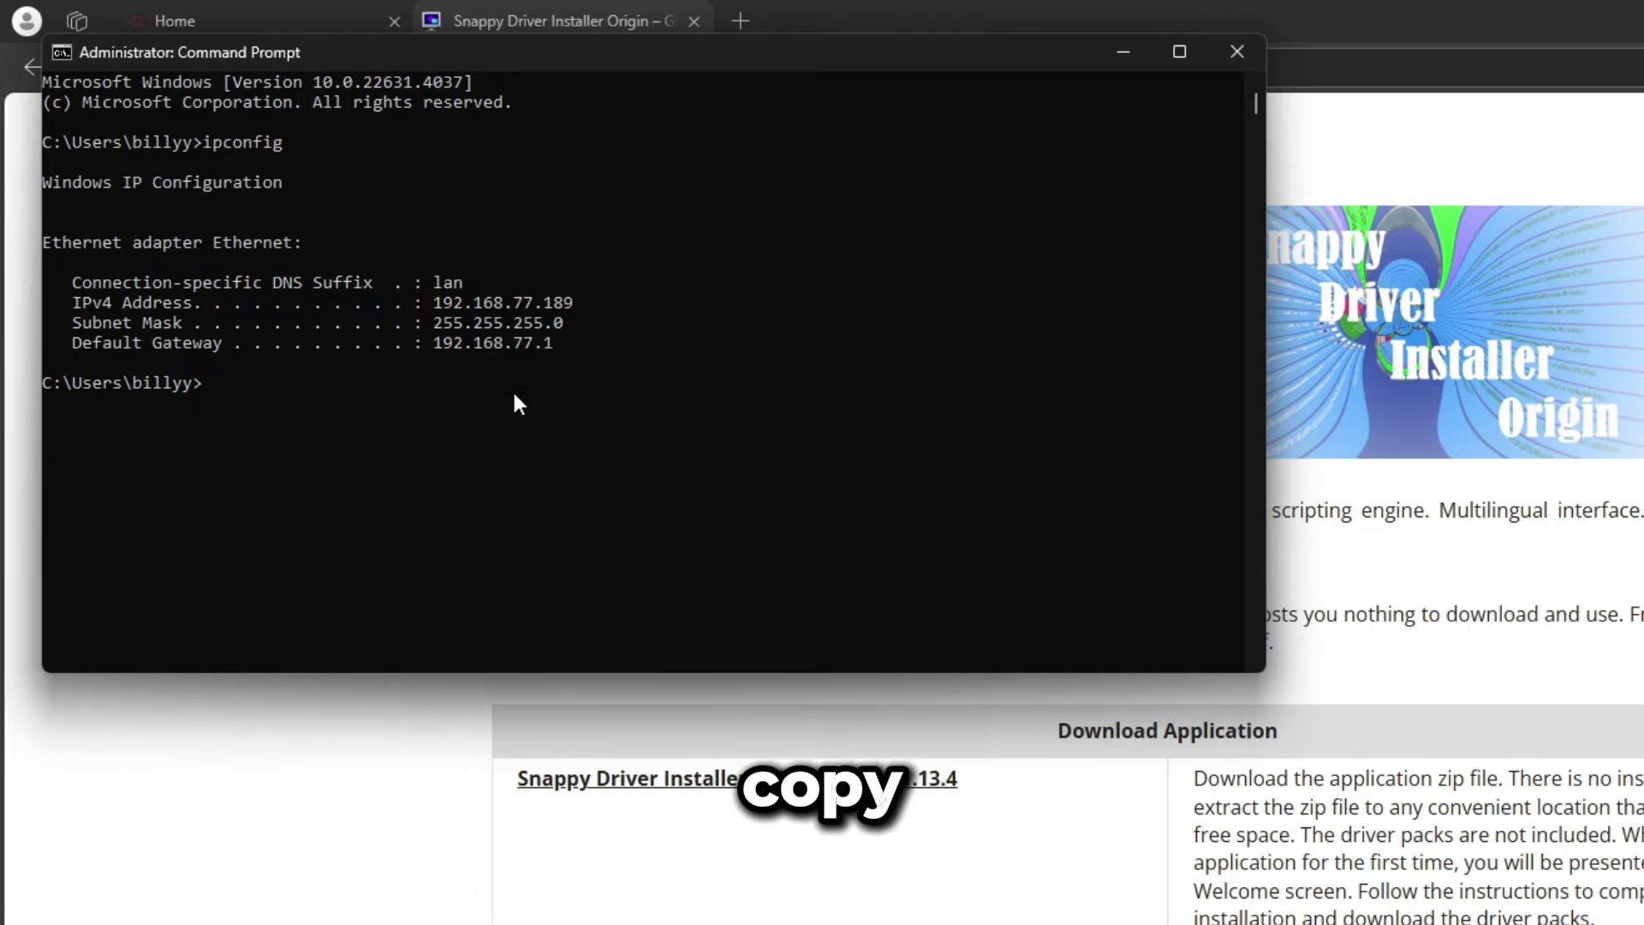
- Switch to the browser, replace the Snappy Driver Installer Origin page with a new tab, and load the copied gateway address
click(769, 11)
click(694, 21)
click(441, 21)
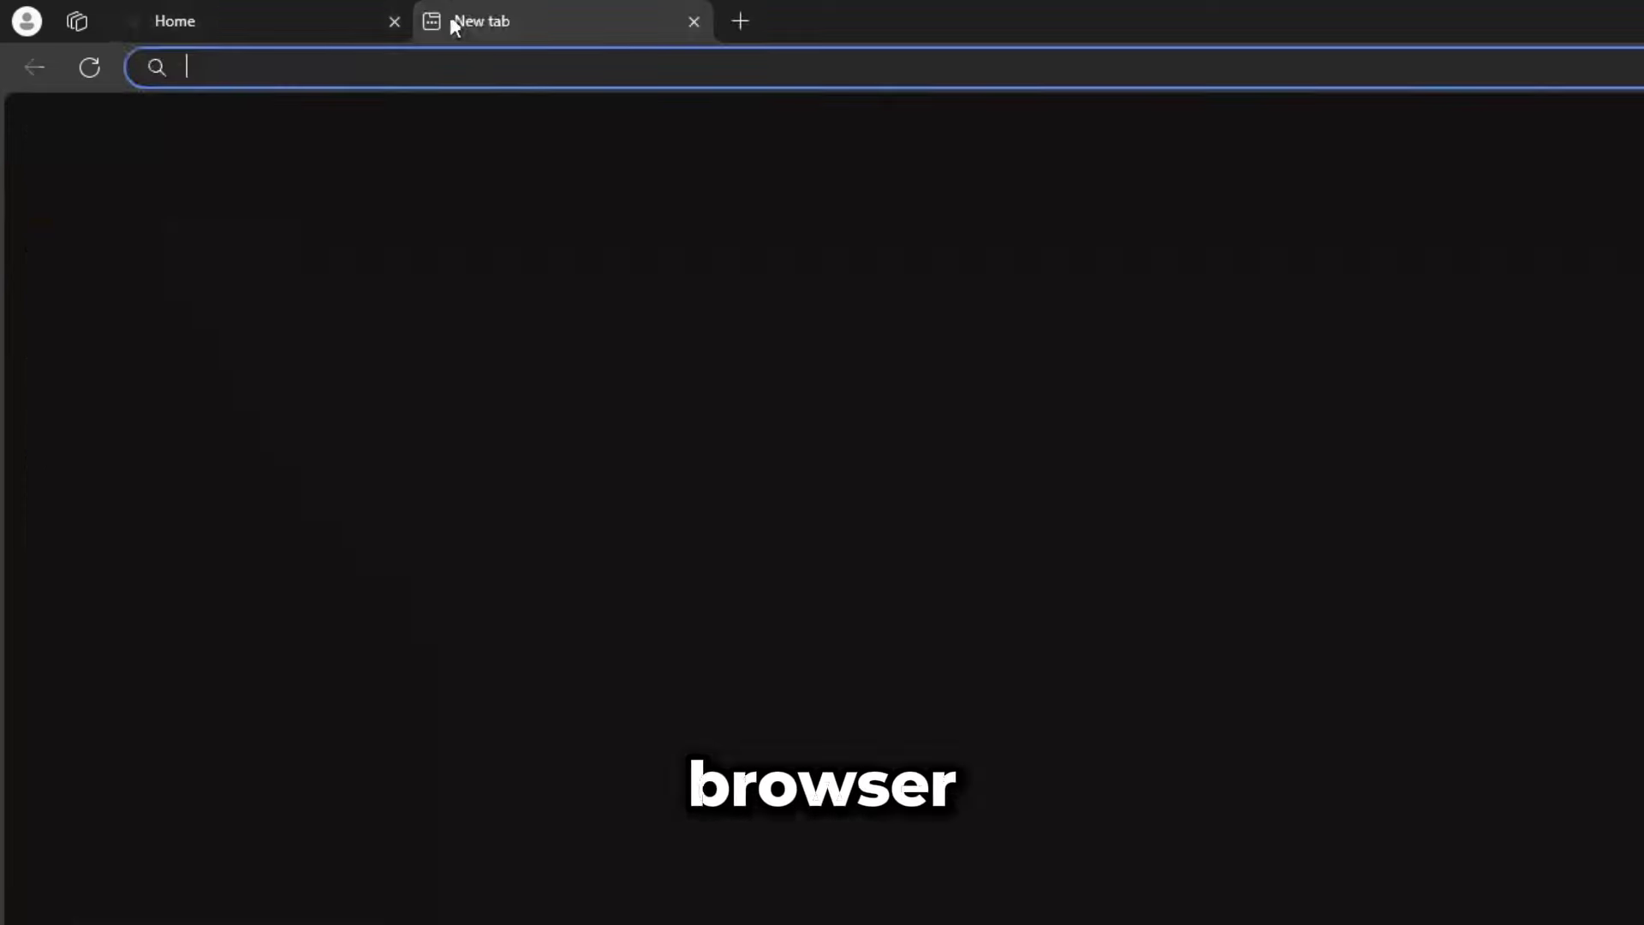
right_click(481, 65)
click(650, 379)
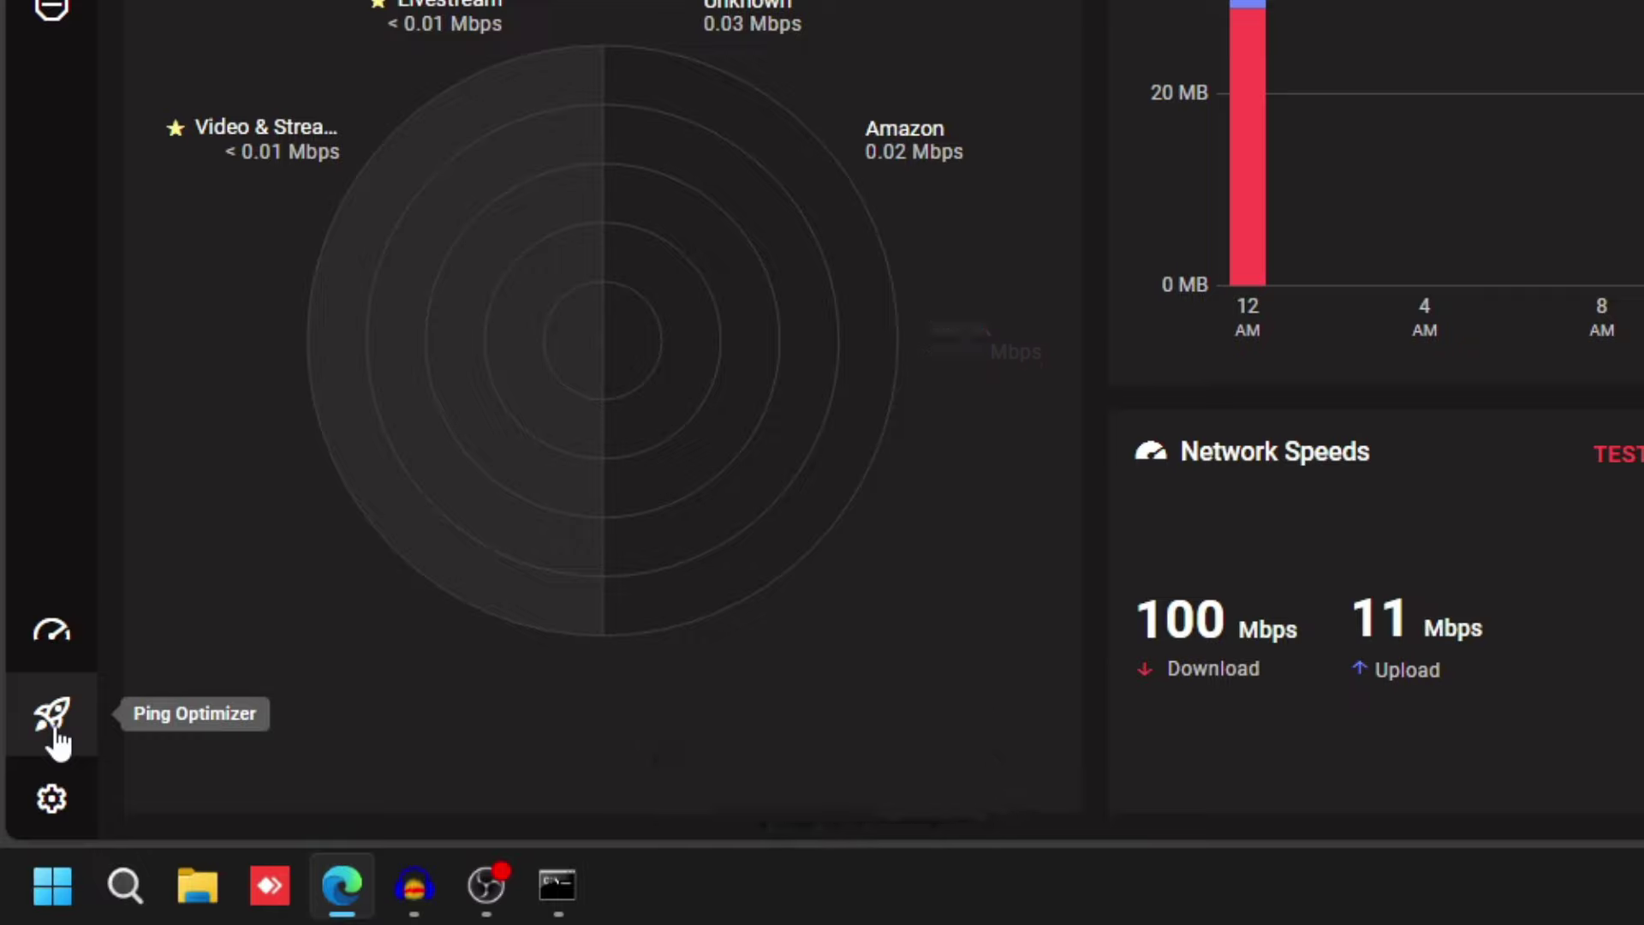
- Open the router's Ping Optimizer advanced settings, choose Expert mode, and review the congestion control options
click(53, 732)
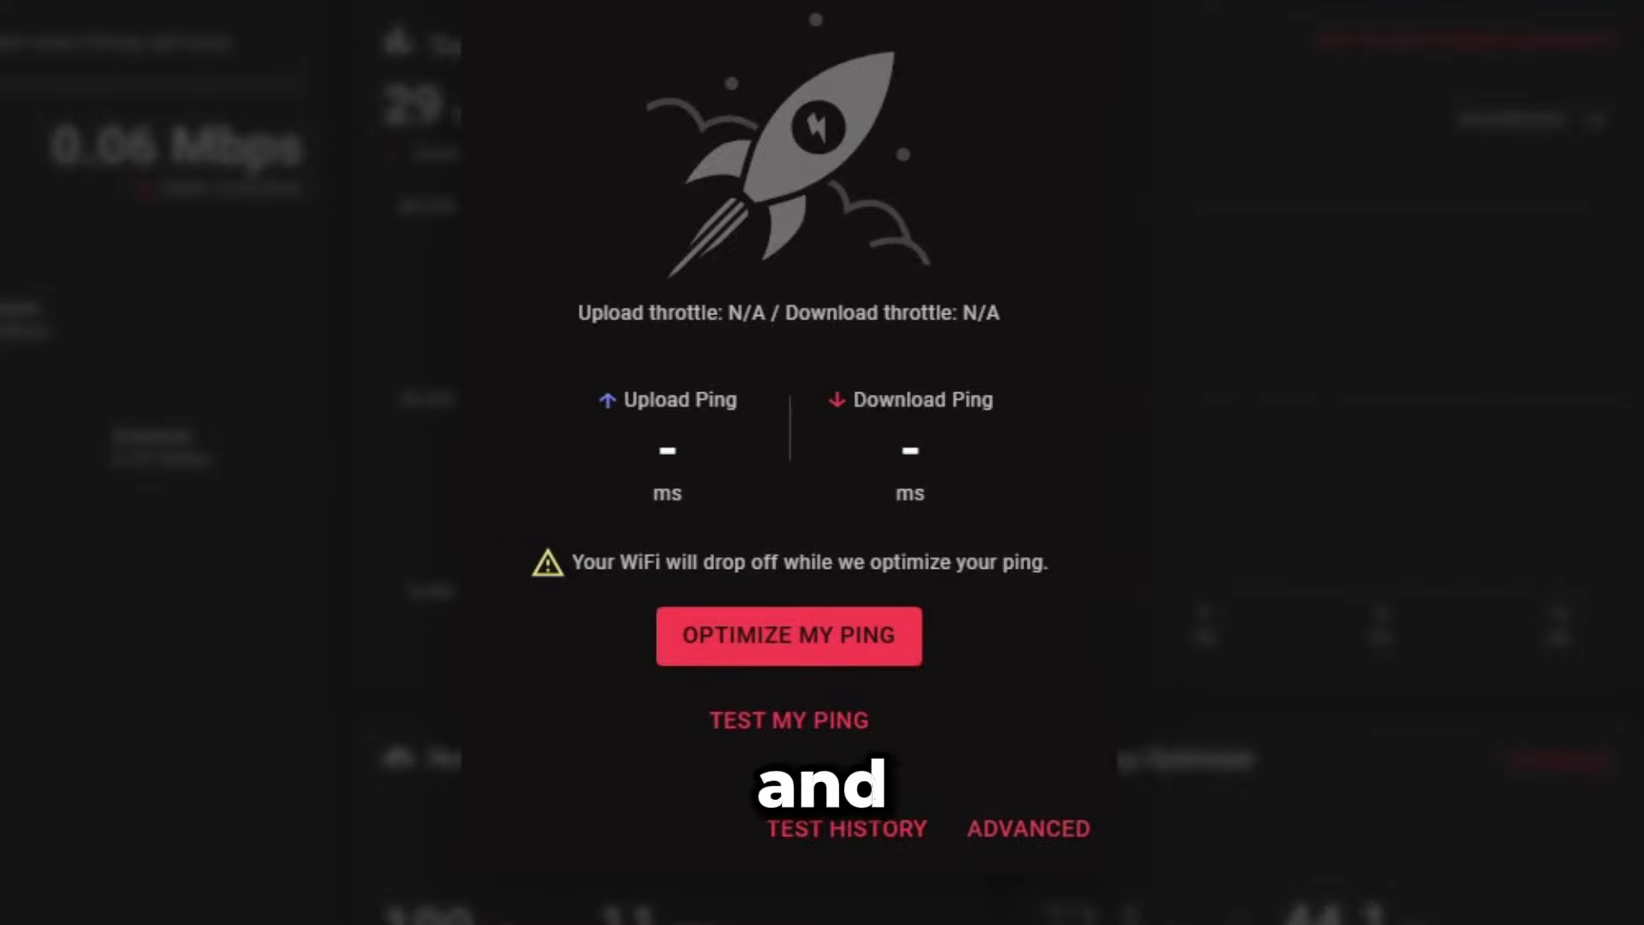
click(1054, 835)
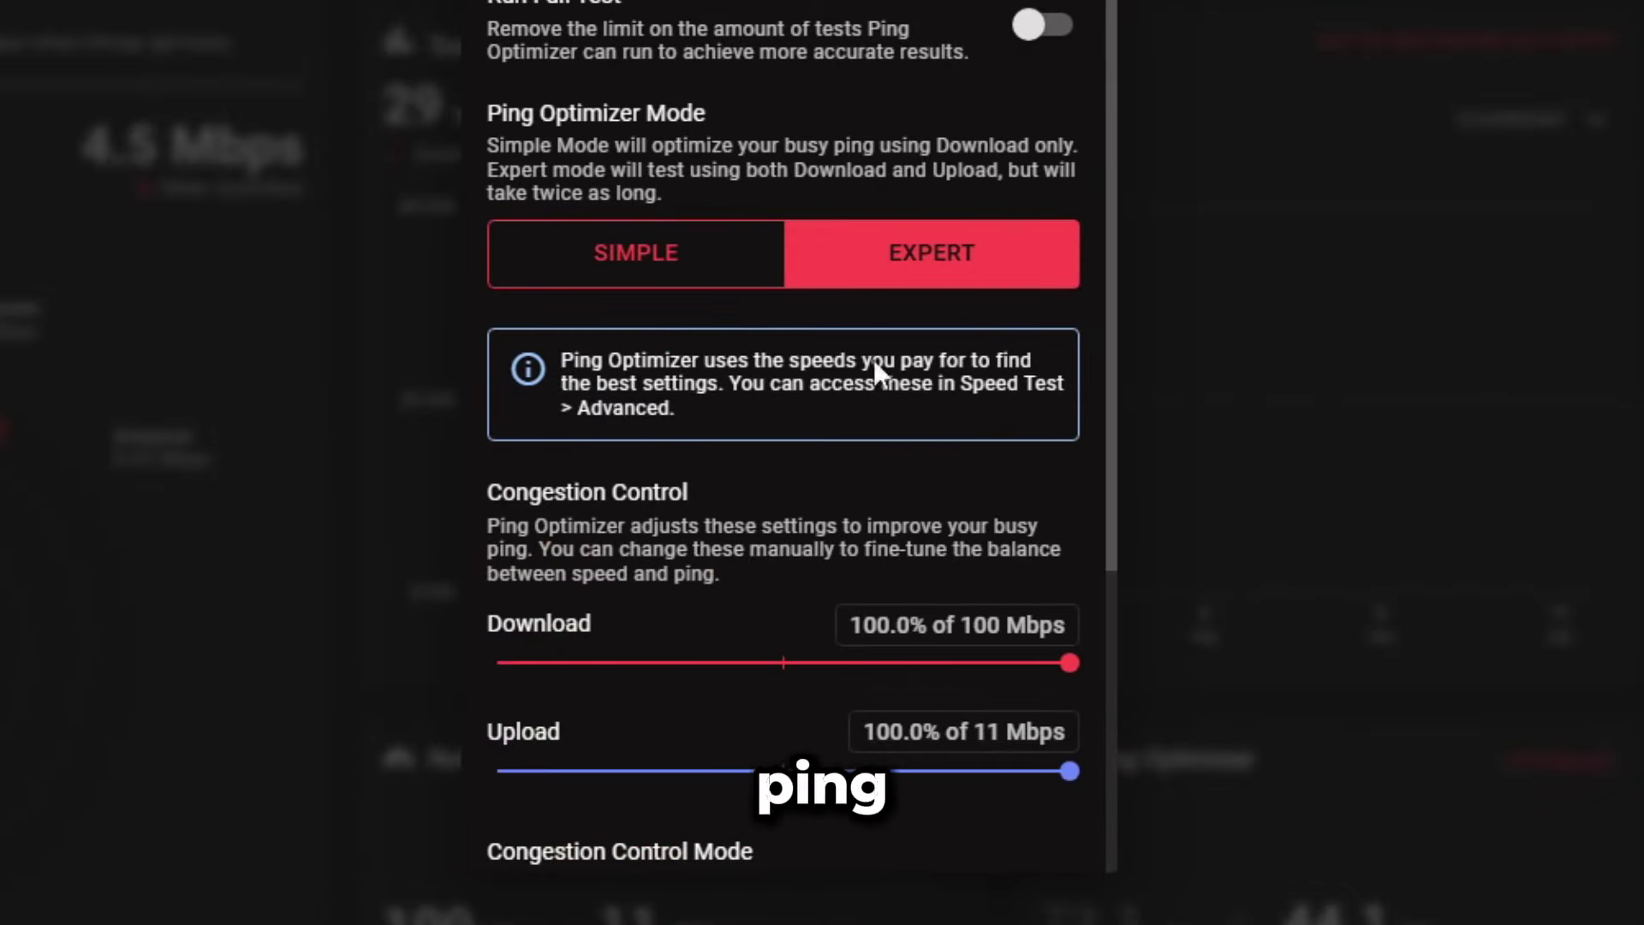
click(940, 280)
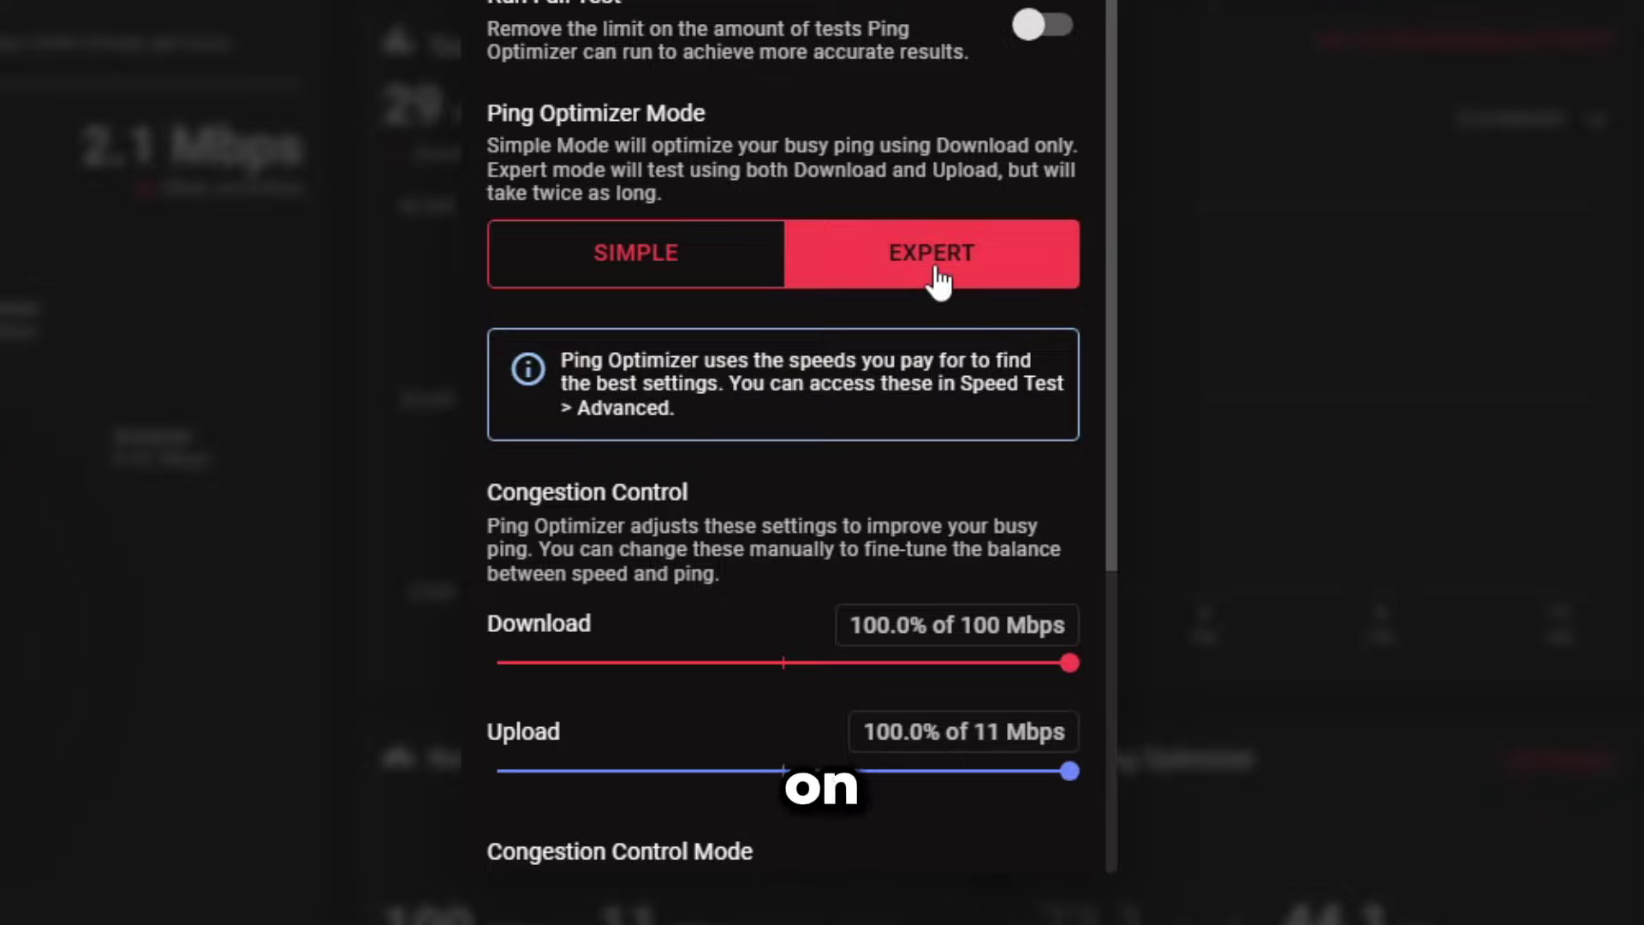
scroll(684, 601, down, 5)
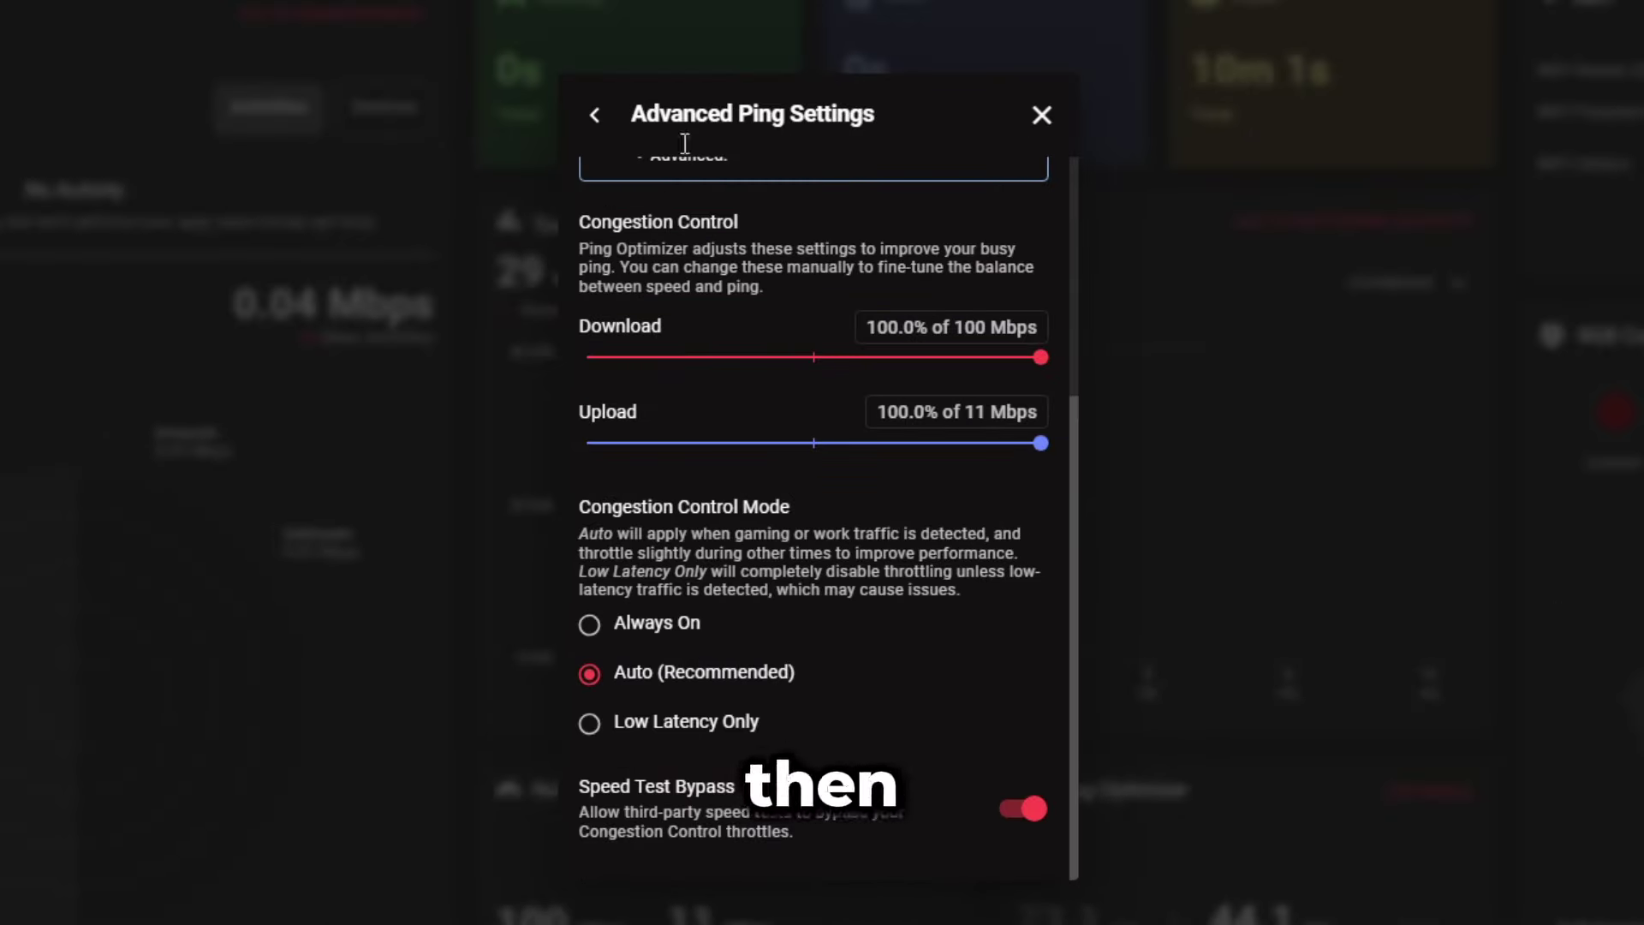
- Run the ping optimization from the Ping Optimizer and apply the best settings it finds
click(594, 114)
click(890, 693)
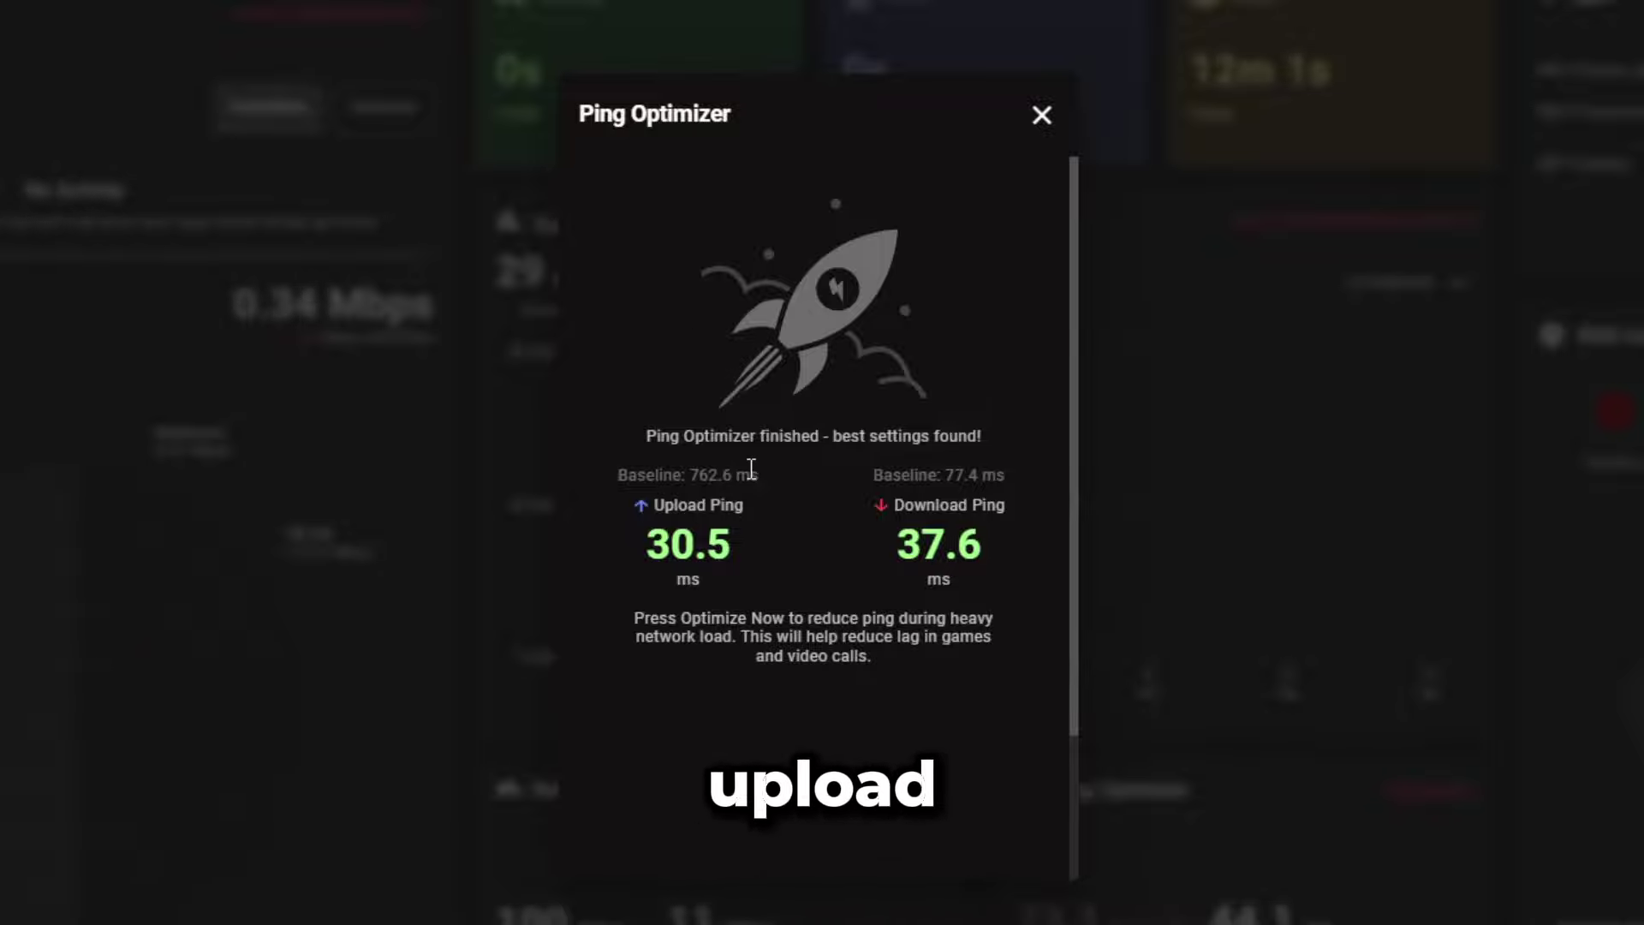
click(702, 476)
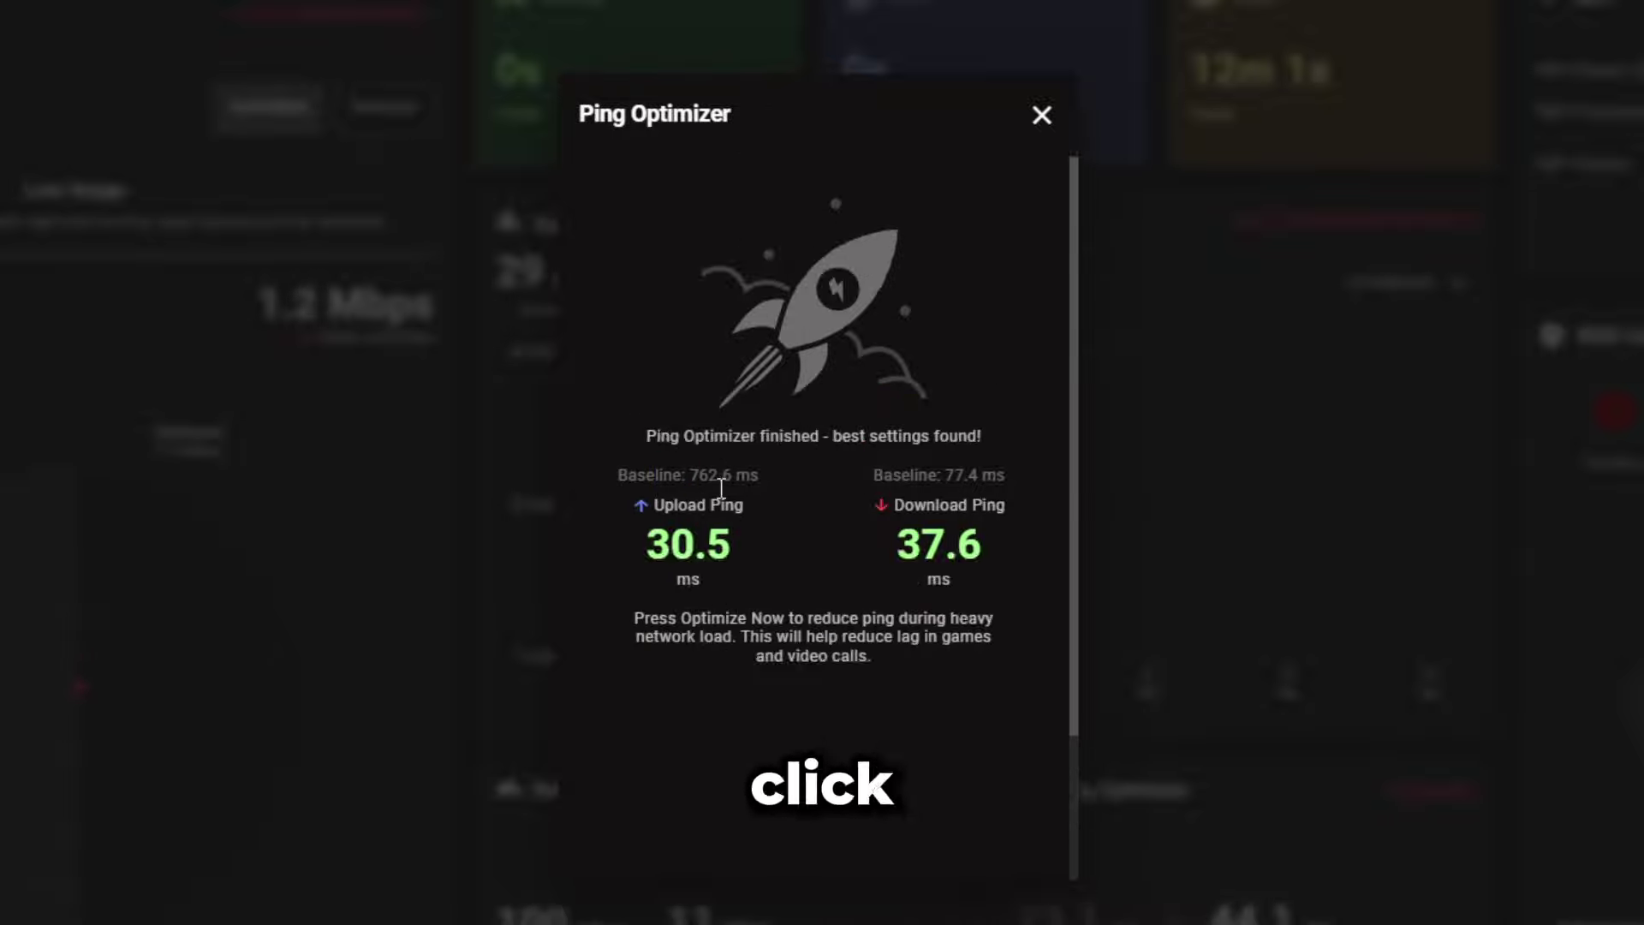
scroll(721, 488, down, 2)
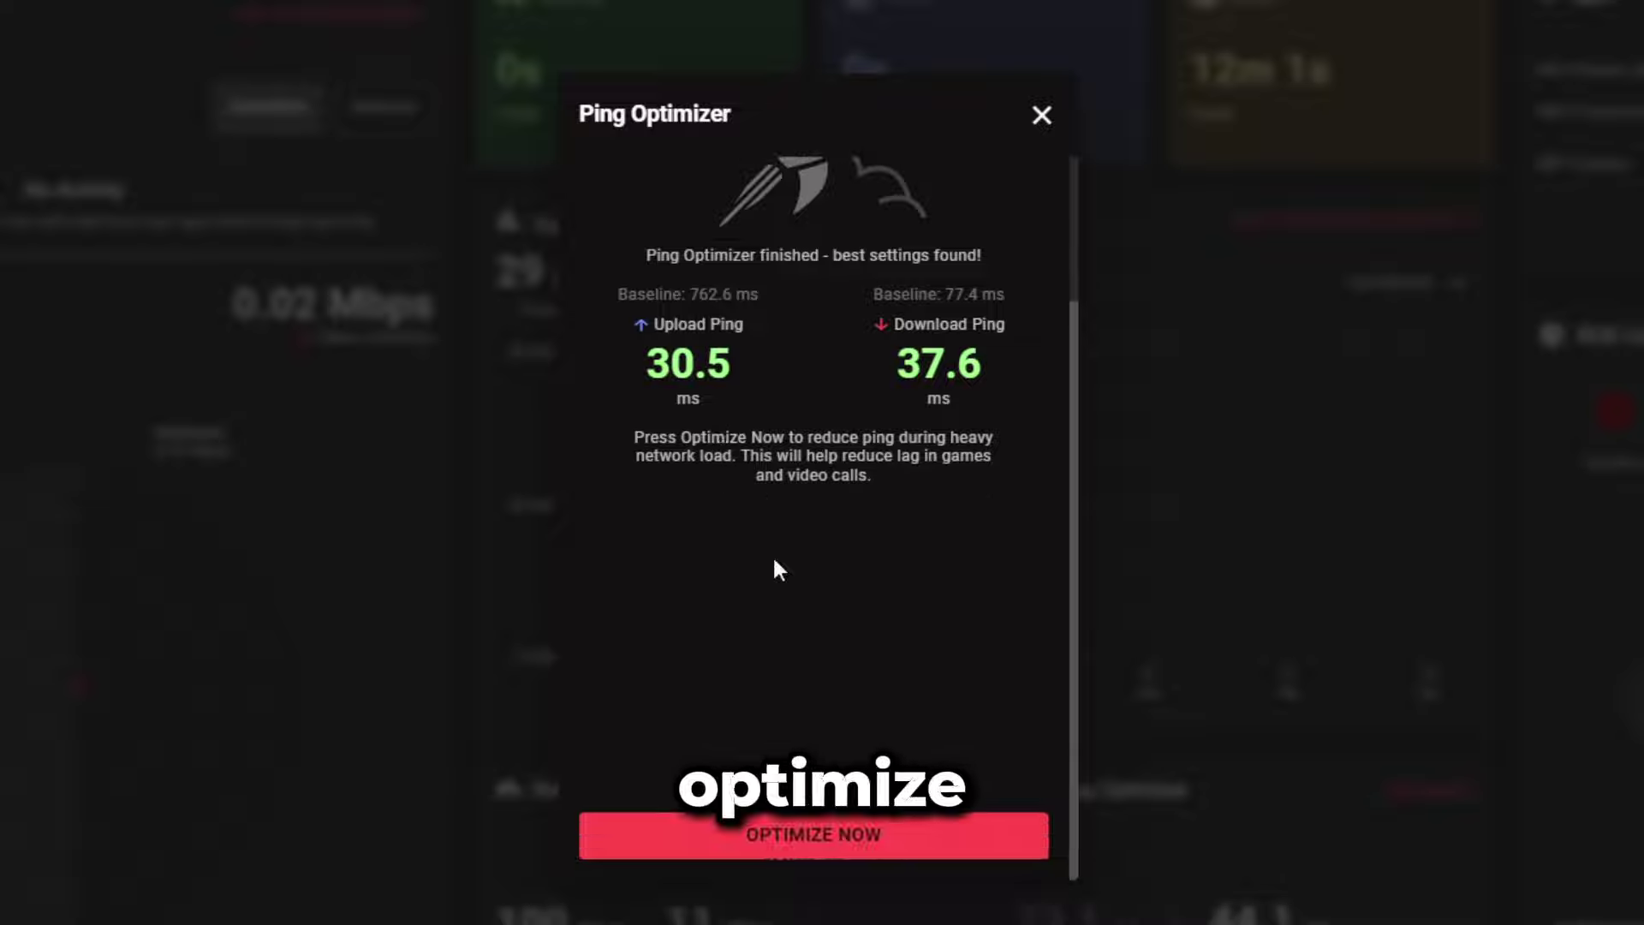
click(895, 853)
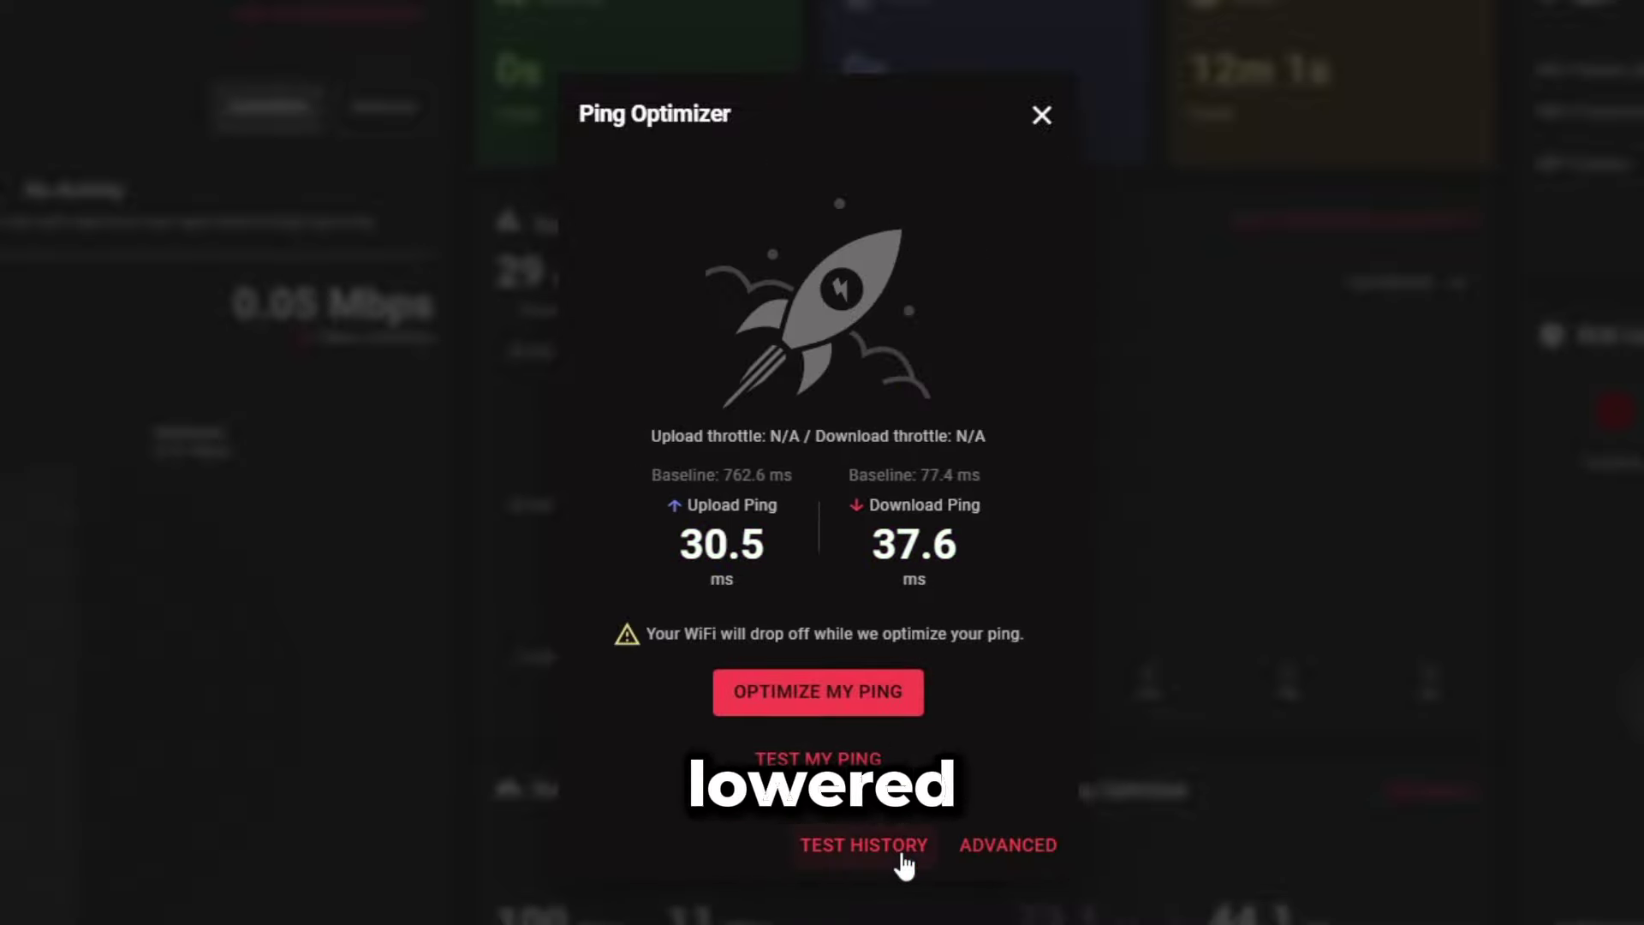